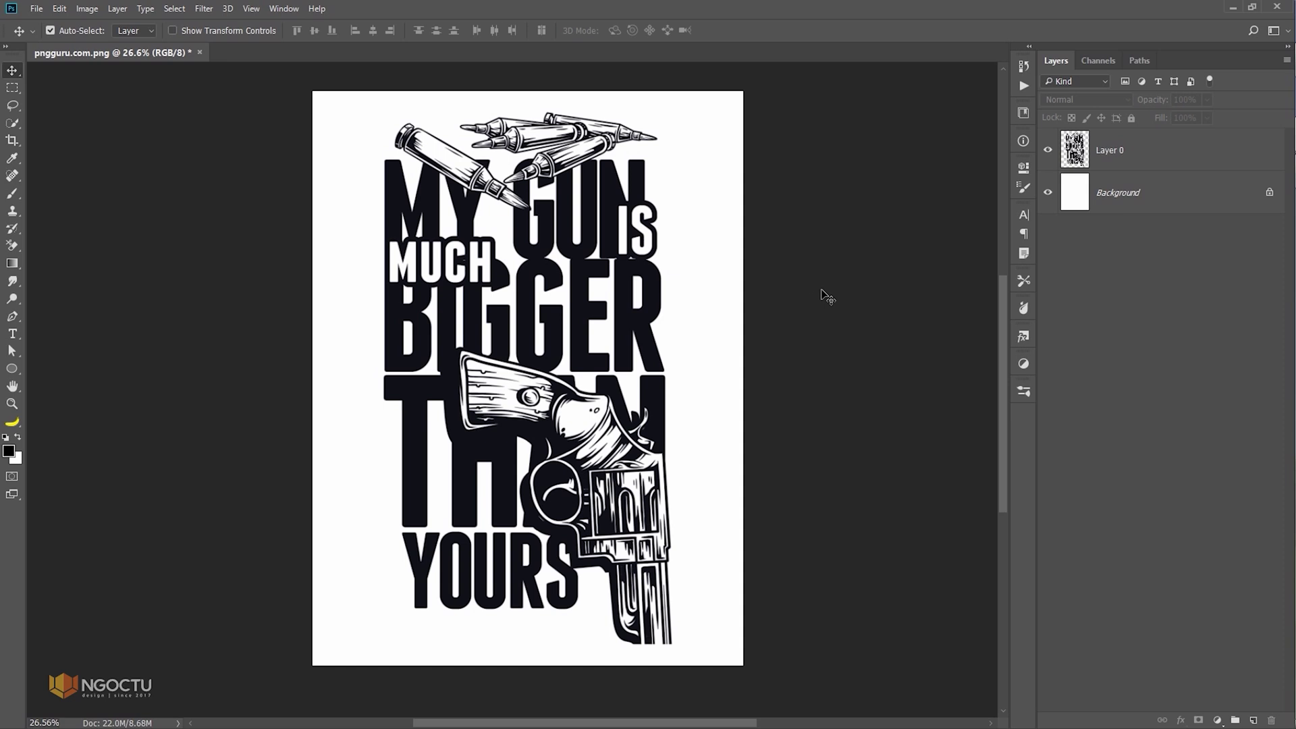
Convert Layer 0 to a smart object, open its contents as Layer 01.psb, then return to the poster
{"action": "right_click", "coordinate": [1133, 144]}
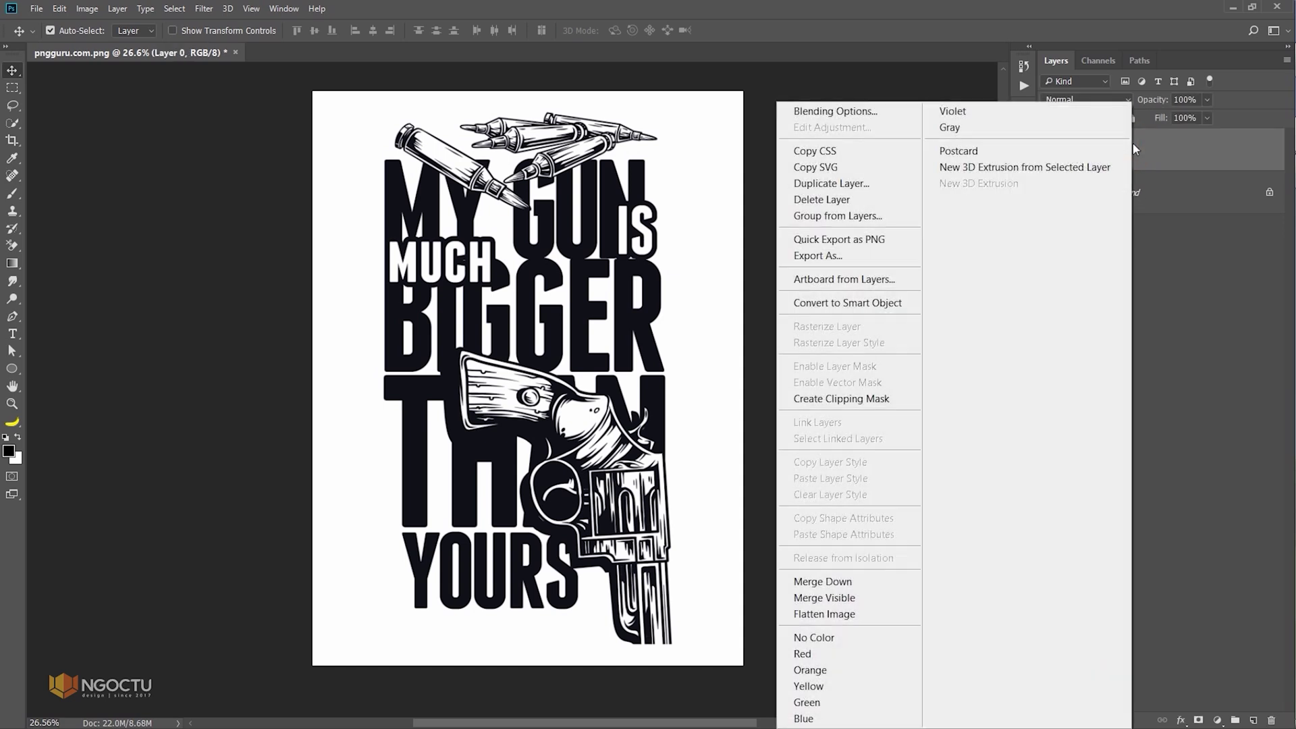
{"action": "left_click", "coordinate": [896, 304]}
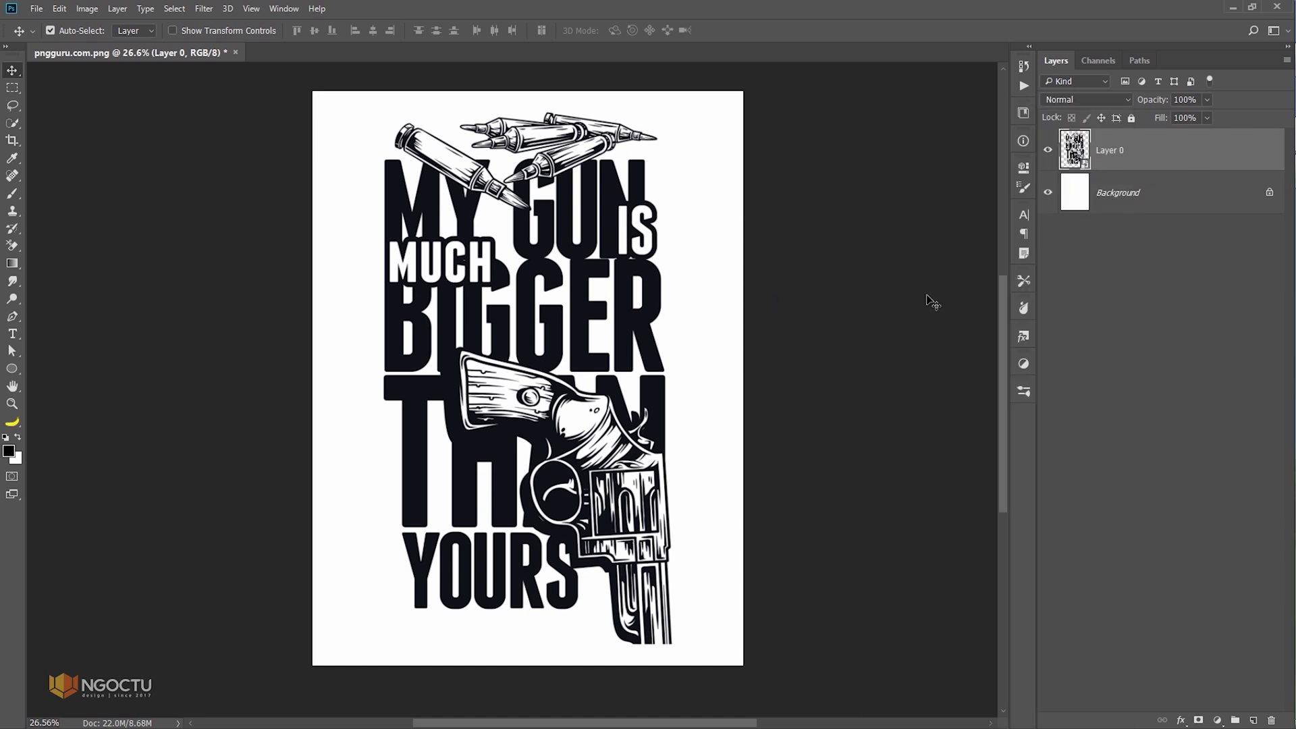
{"action": "double_click", "coordinate": [1085, 162]}
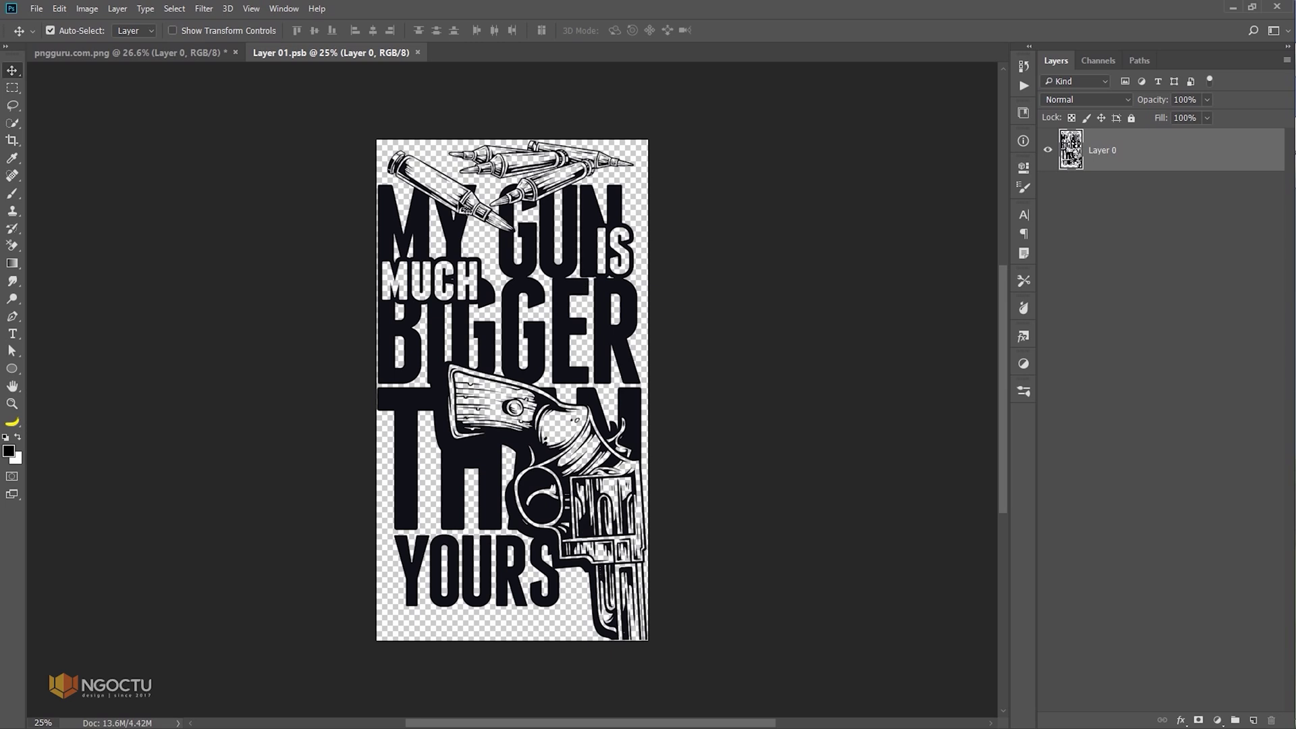
{"action": "left_click", "coordinate": [169, 54]}
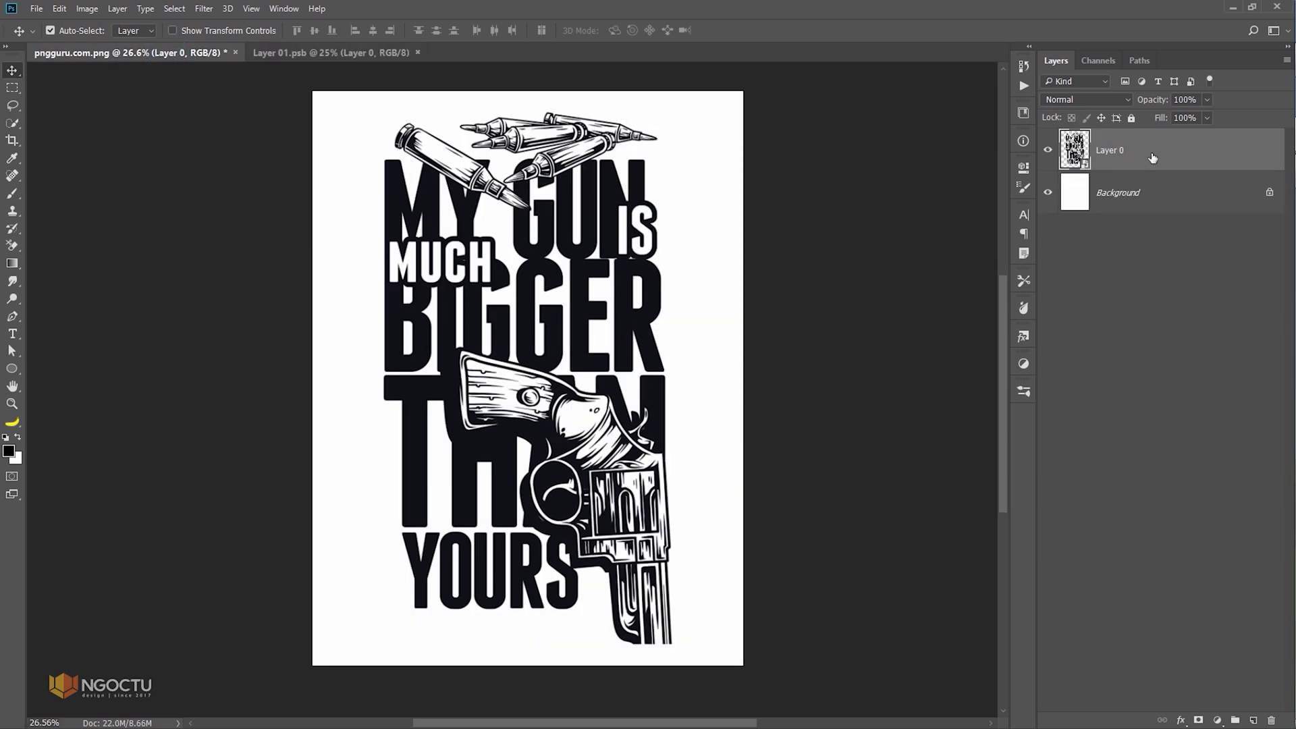
Replace the smart object's contents with the tshirt design image from the Out 2 folder
{"action": "right_click", "coordinate": [1182, 154]}
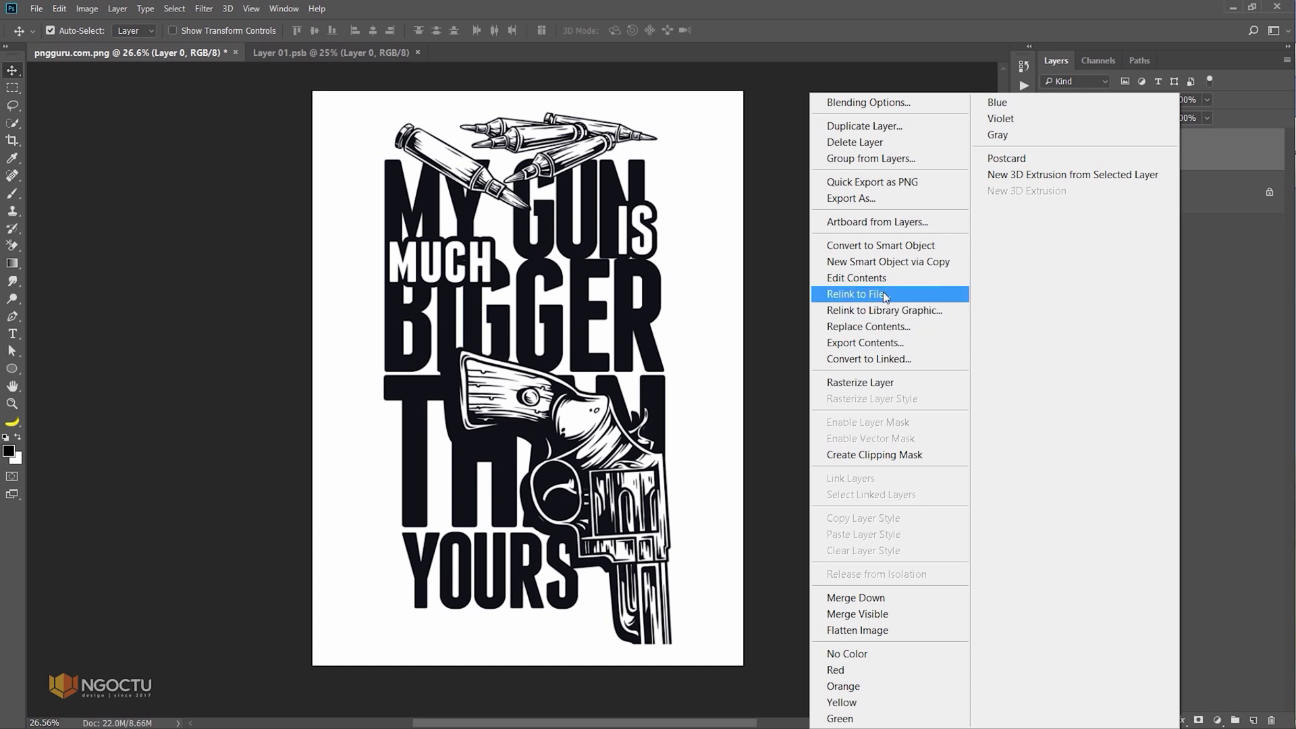
{"action": "left_click", "coordinate": [902, 328]}
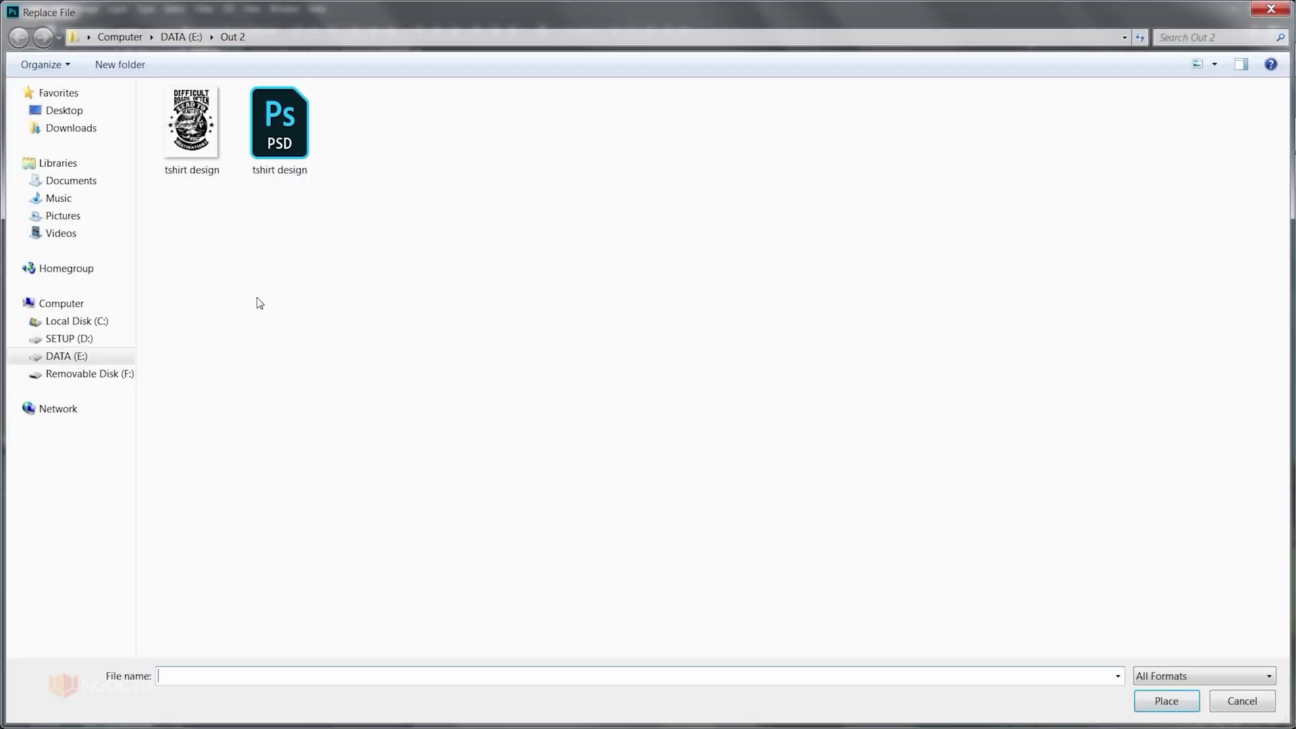
{"action": "double_click", "coordinate": [193, 169]}
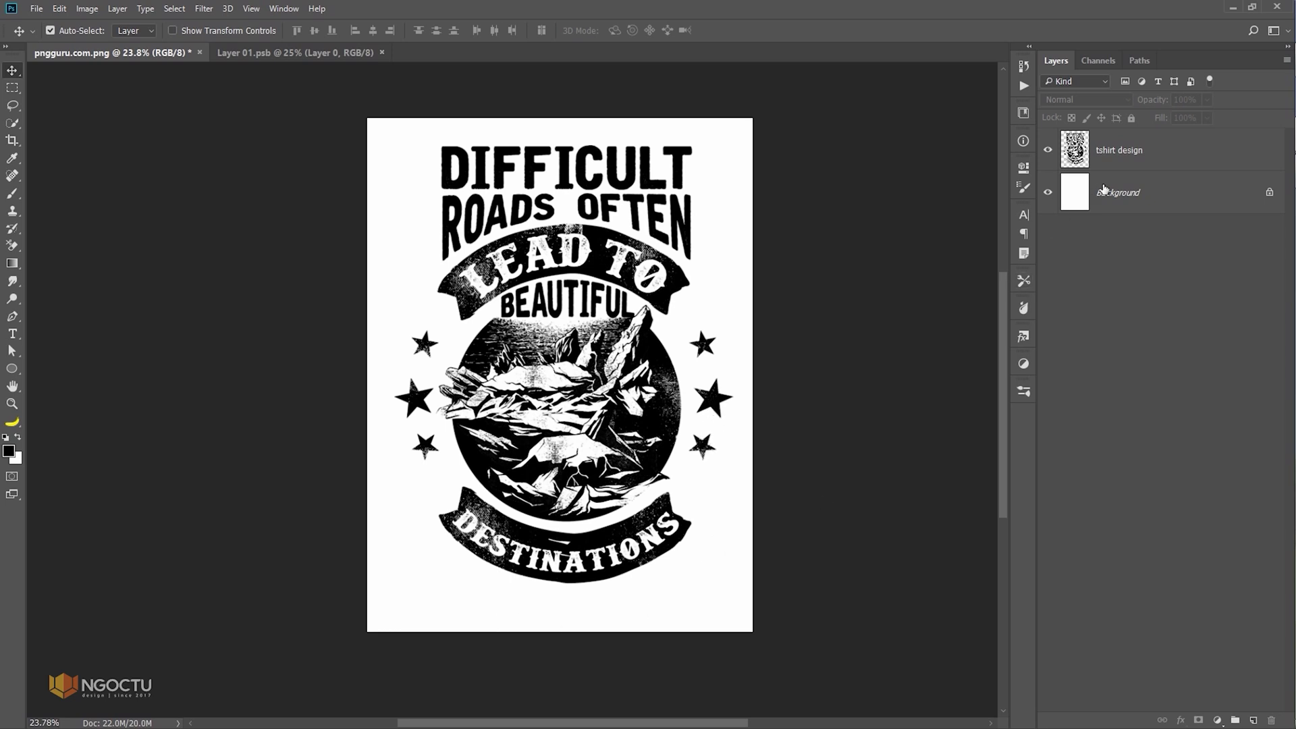
Scale the tshirt design layer up to about 110% with Free Transform and commit it
{"action": "left_click", "coordinate": [1121, 150]}
{"action": "key", "text": "ctrl+t"}
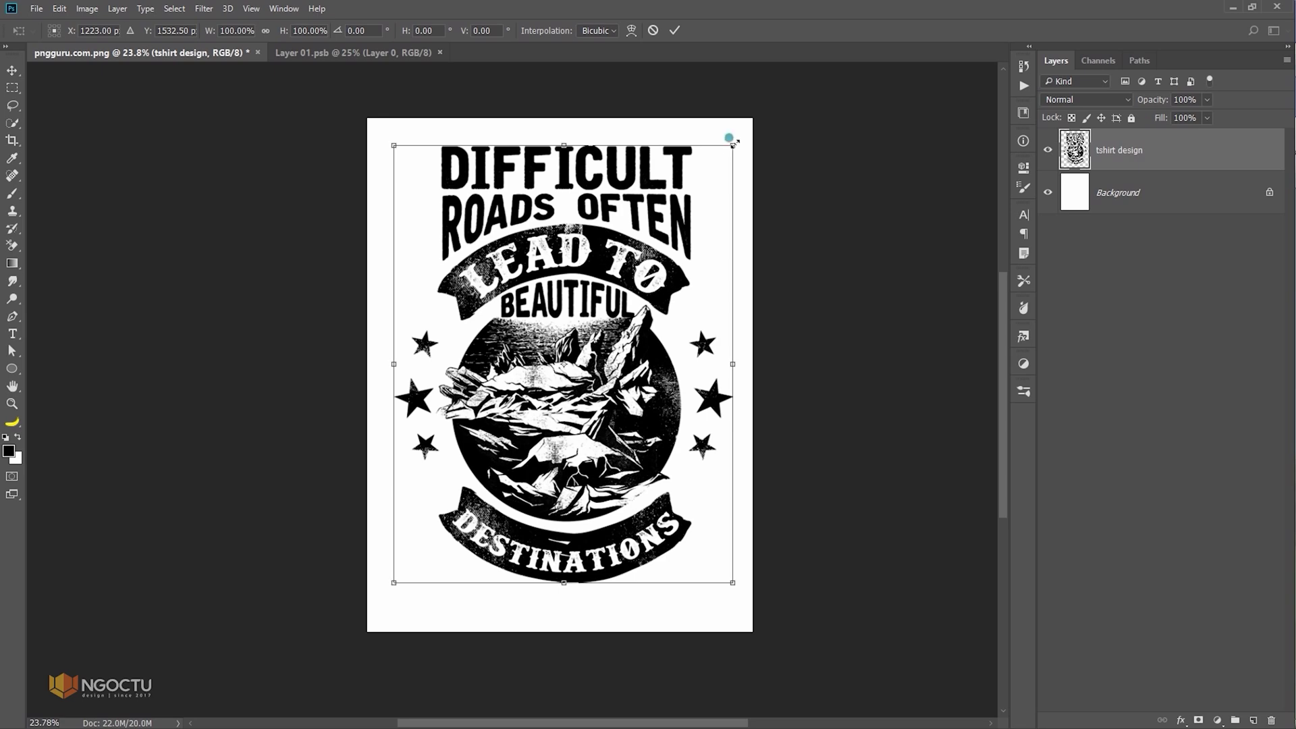
{"action": "left_click_drag", "start_coordinate": [734, 143], "coordinate": [758, 137]}
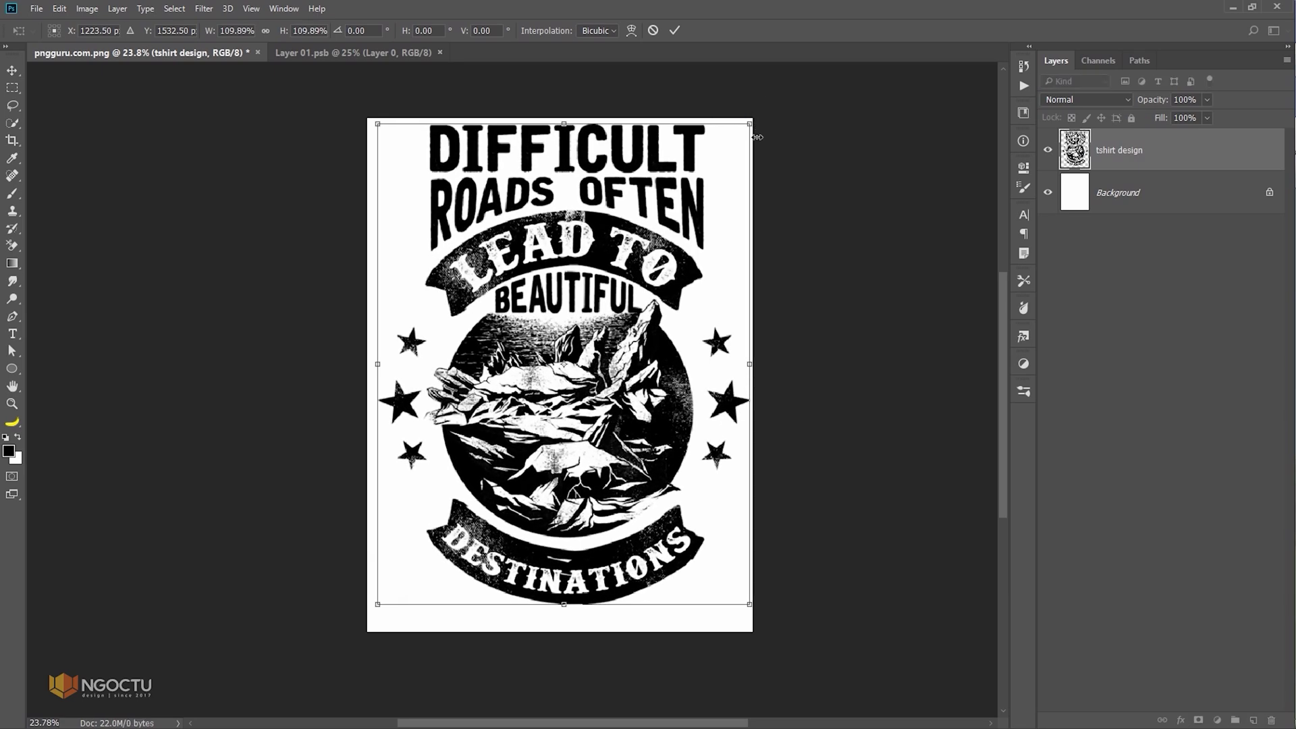
{"action": "left_click", "coordinate": [675, 30]}
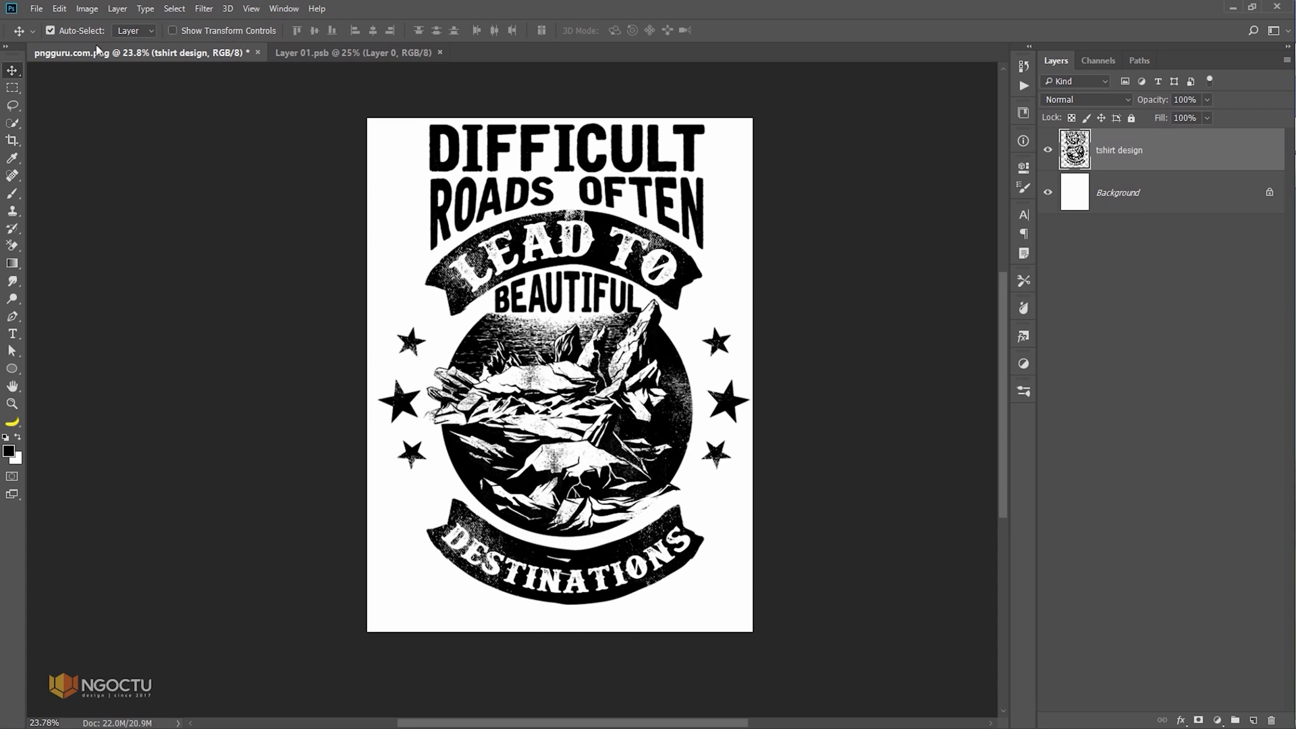
Trim the canvas based on the corner pixel colour
{"action": "left_click", "coordinate": [86, 7]}
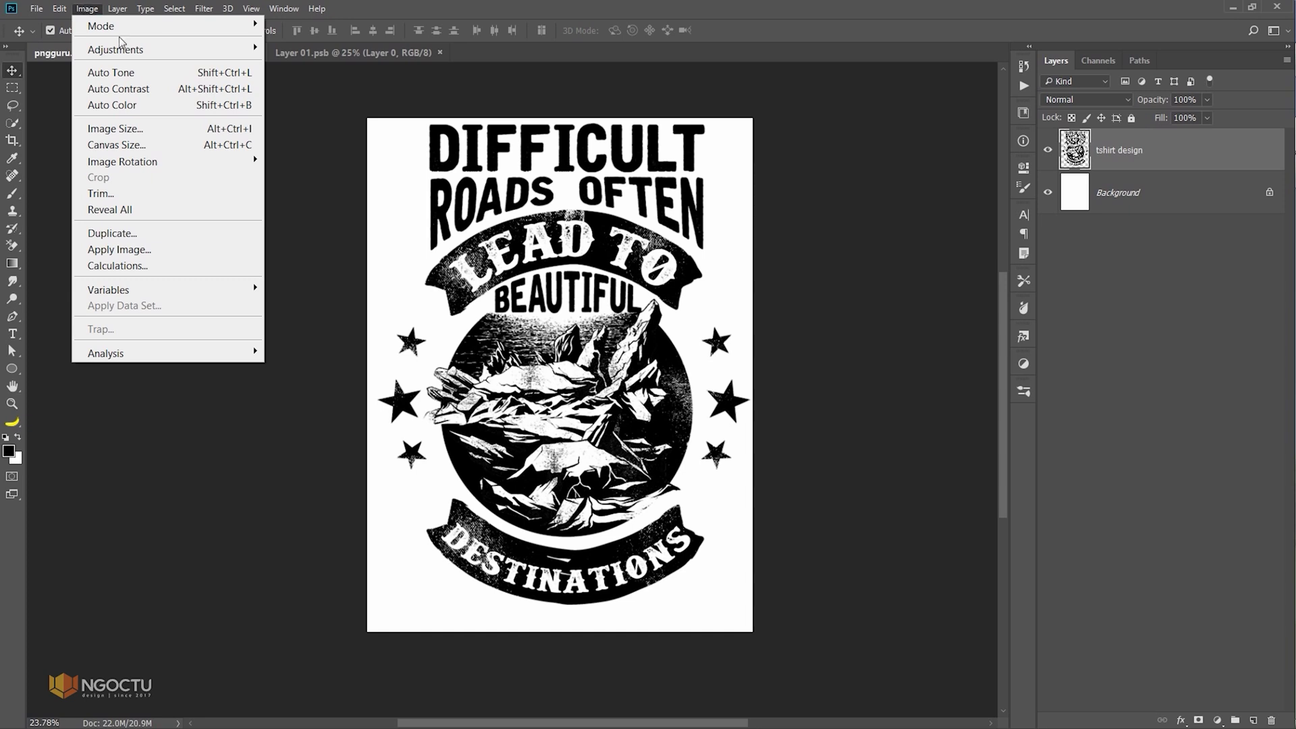
{"action": "left_click", "coordinate": [102, 193]}
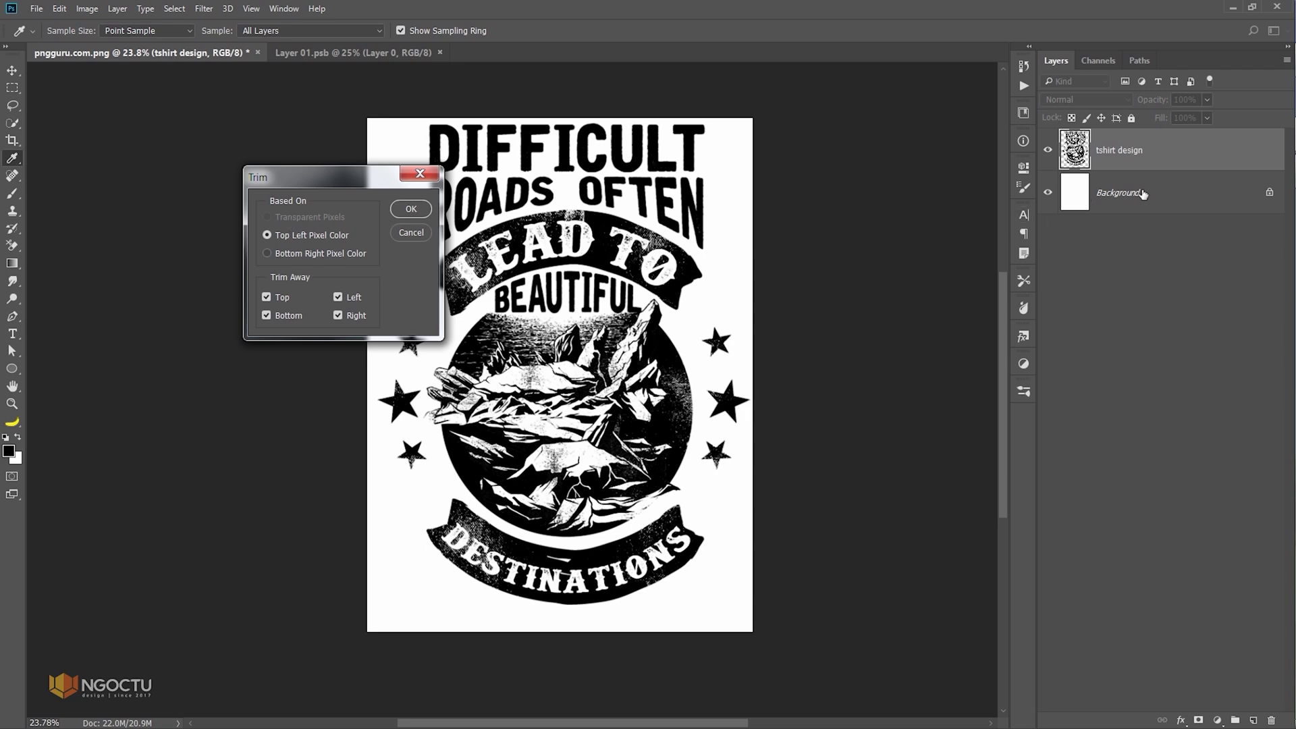
{"action": "left_click", "coordinate": [409, 210]}
{"action": "key", "text": "v"}
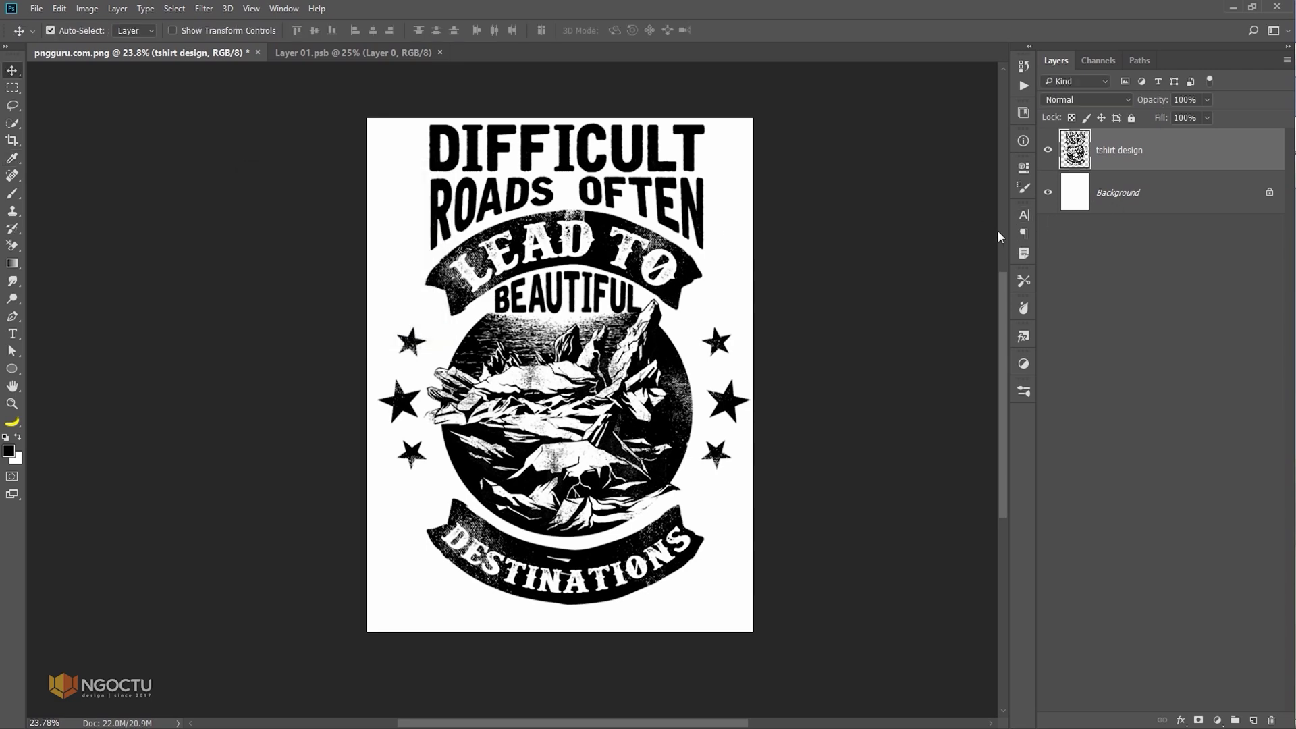
Hide the Background layer and trim the canvas by Transparent Pixels
{"action": "left_click", "coordinate": [1048, 194]}
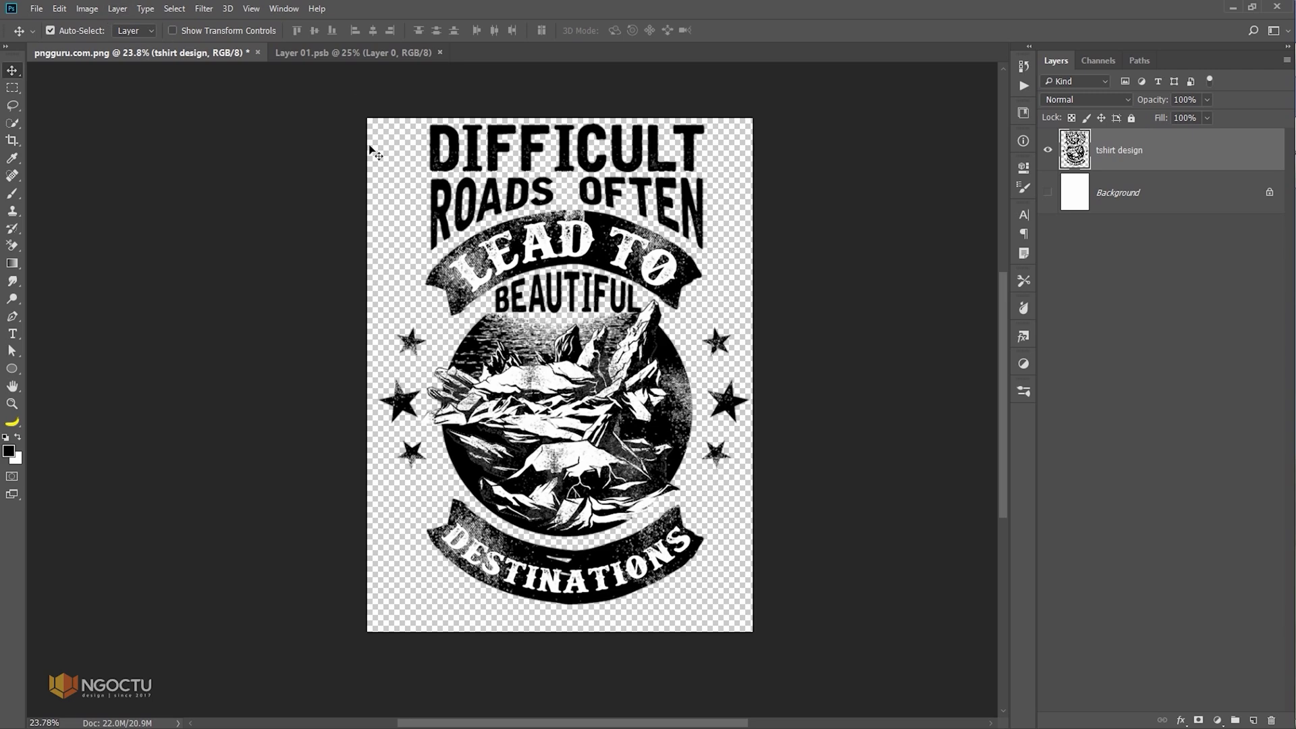
{"action": "left_click", "coordinate": [87, 8]}
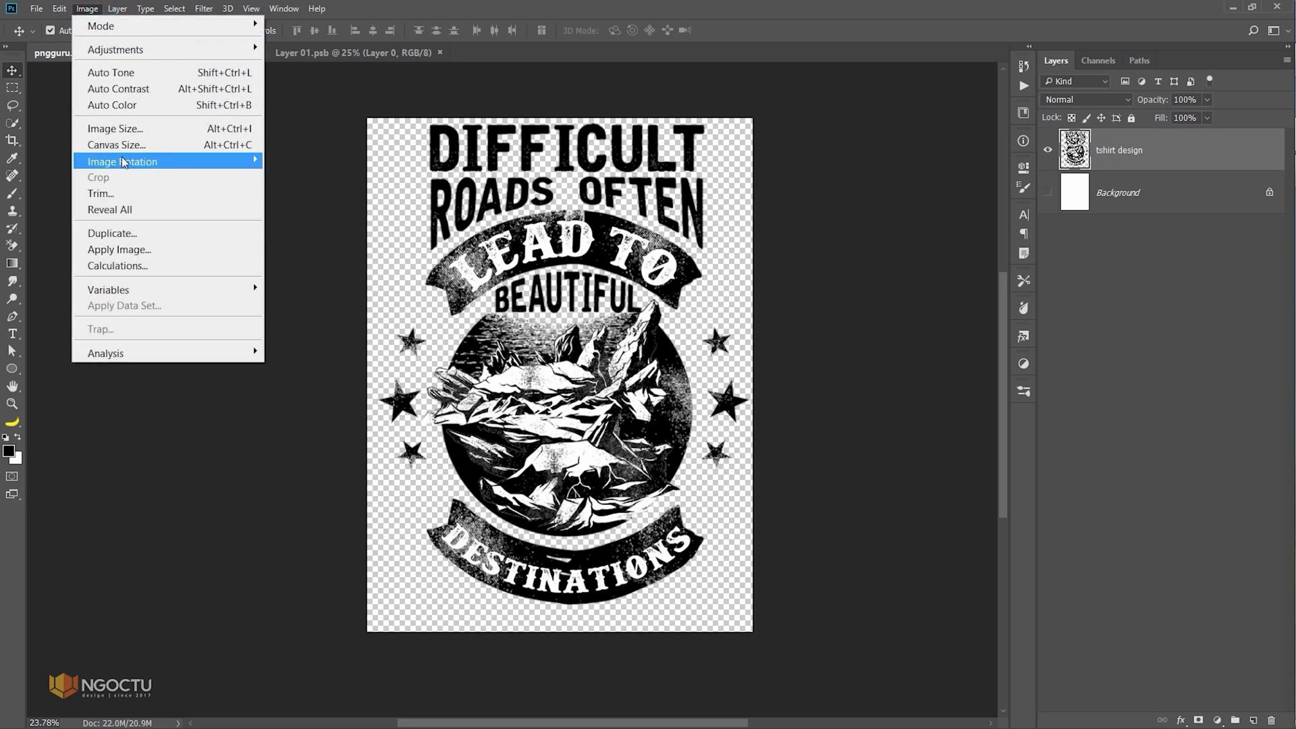
{"action": "left_click", "coordinate": [101, 194]}
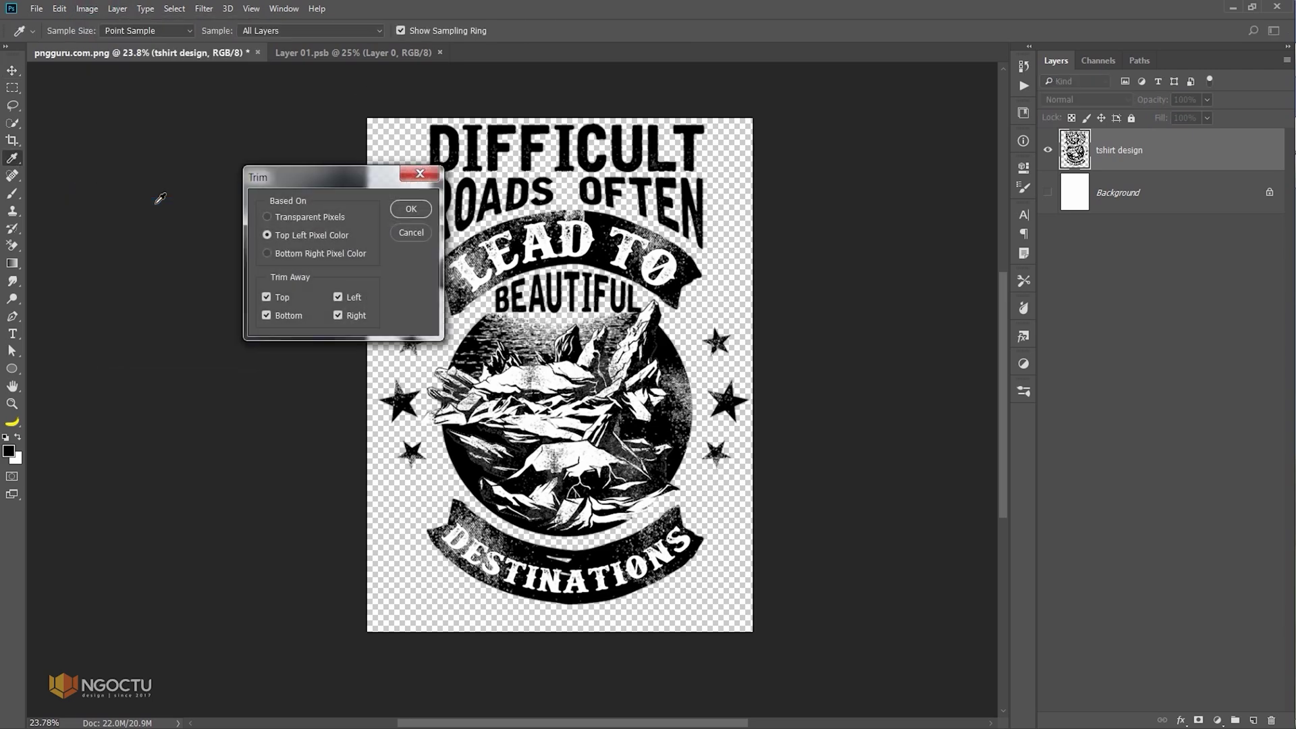
{"action": "left_click", "coordinate": [288, 218]}
{"action": "left_click", "coordinate": [411, 208]}
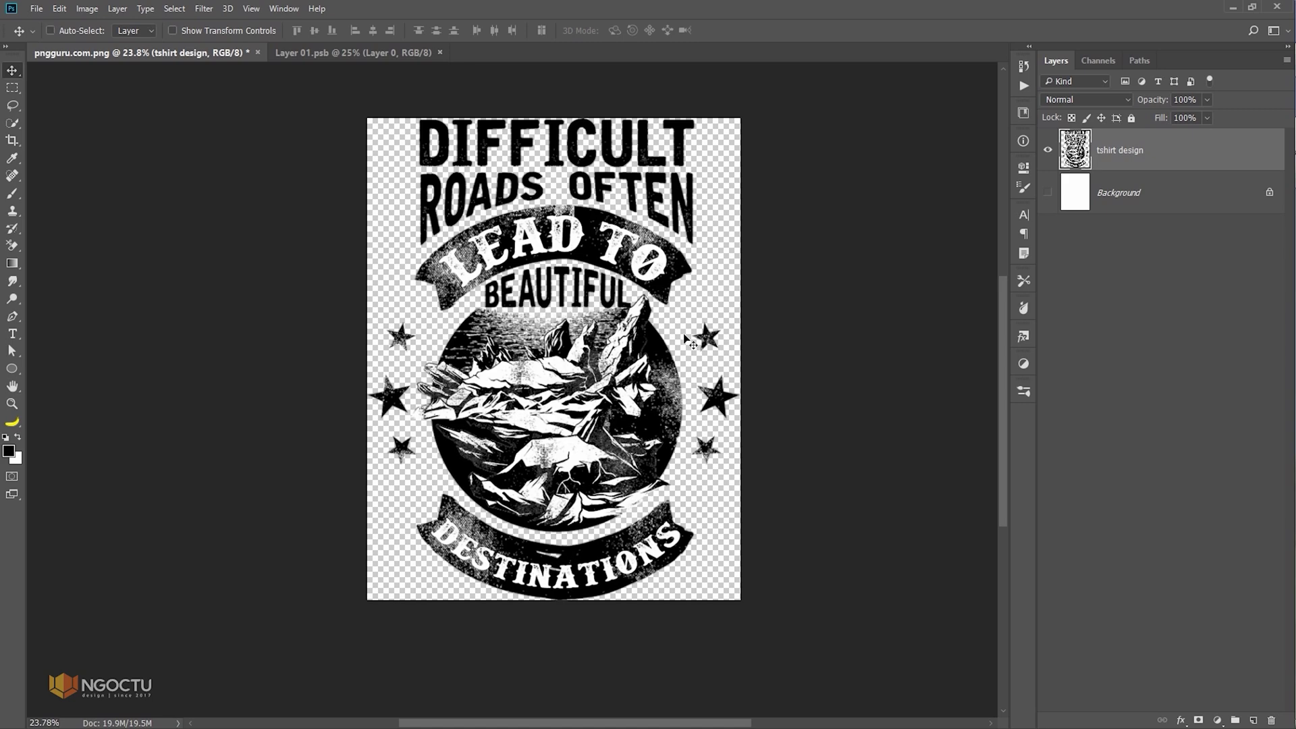
Resize the design image to 2400 px wide (2400 × 3098 px)
{"action": "key", "text": "ctrl+alt+i"}
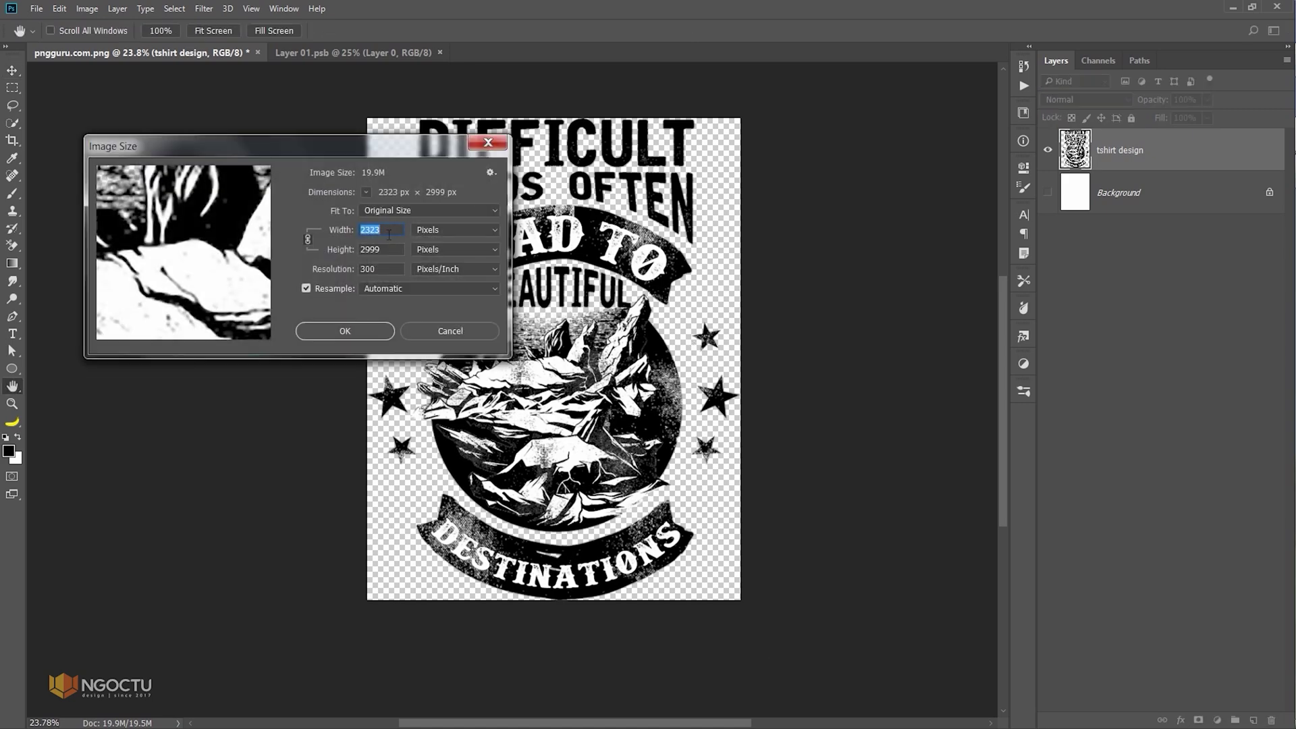
{"action": "type", "text": "2400"}
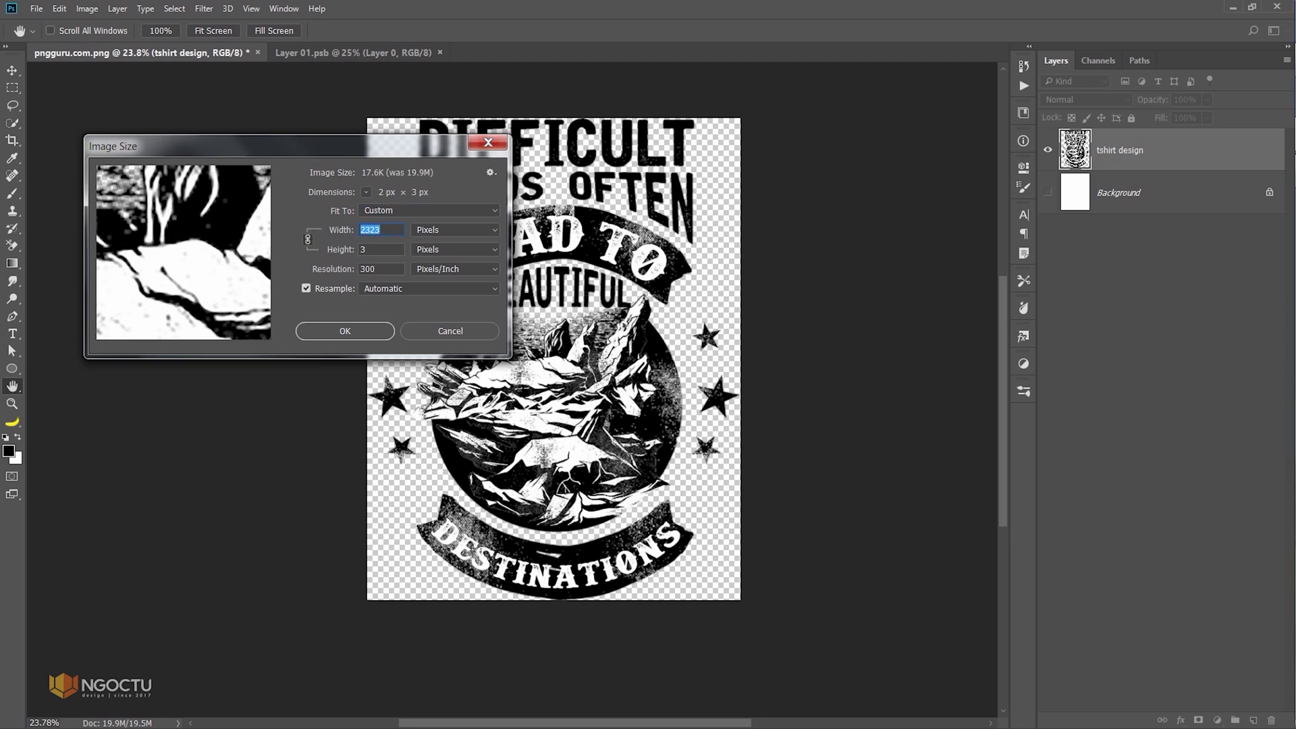
{"action": "left_click", "coordinate": [382, 331]}
{"action": "key", "text": "v"}
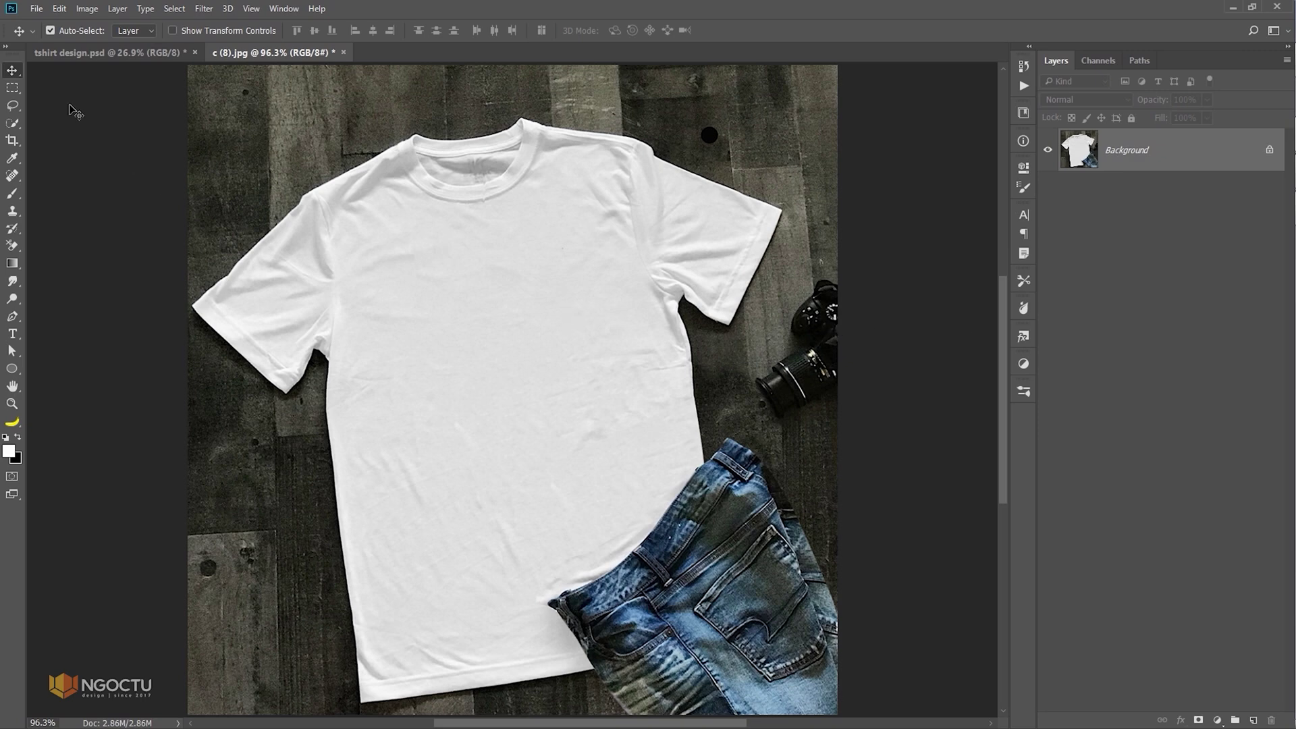
Place the tshirt design as a linked layer on c (8).jpg, scaled to about 70%
{"action": "left_click", "coordinate": [37, 9]}
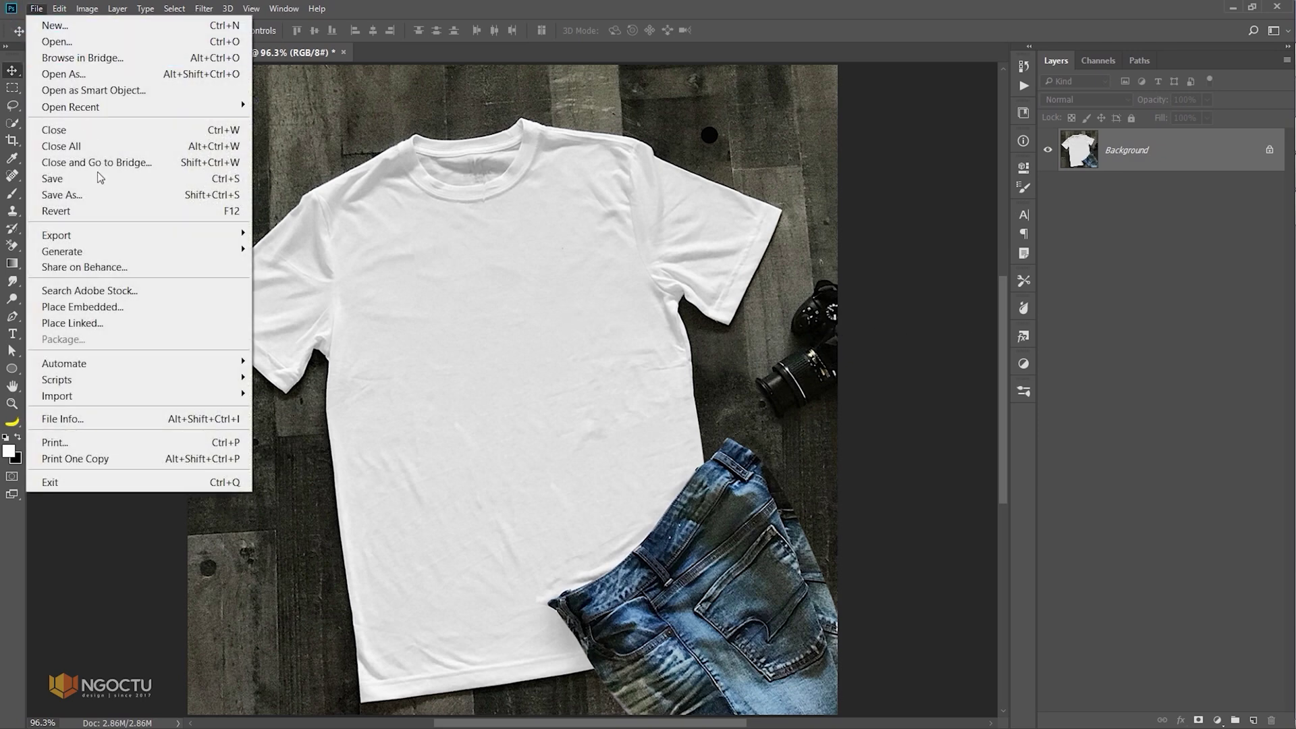
{"action": "left_click", "coordinate": [83, 324]}
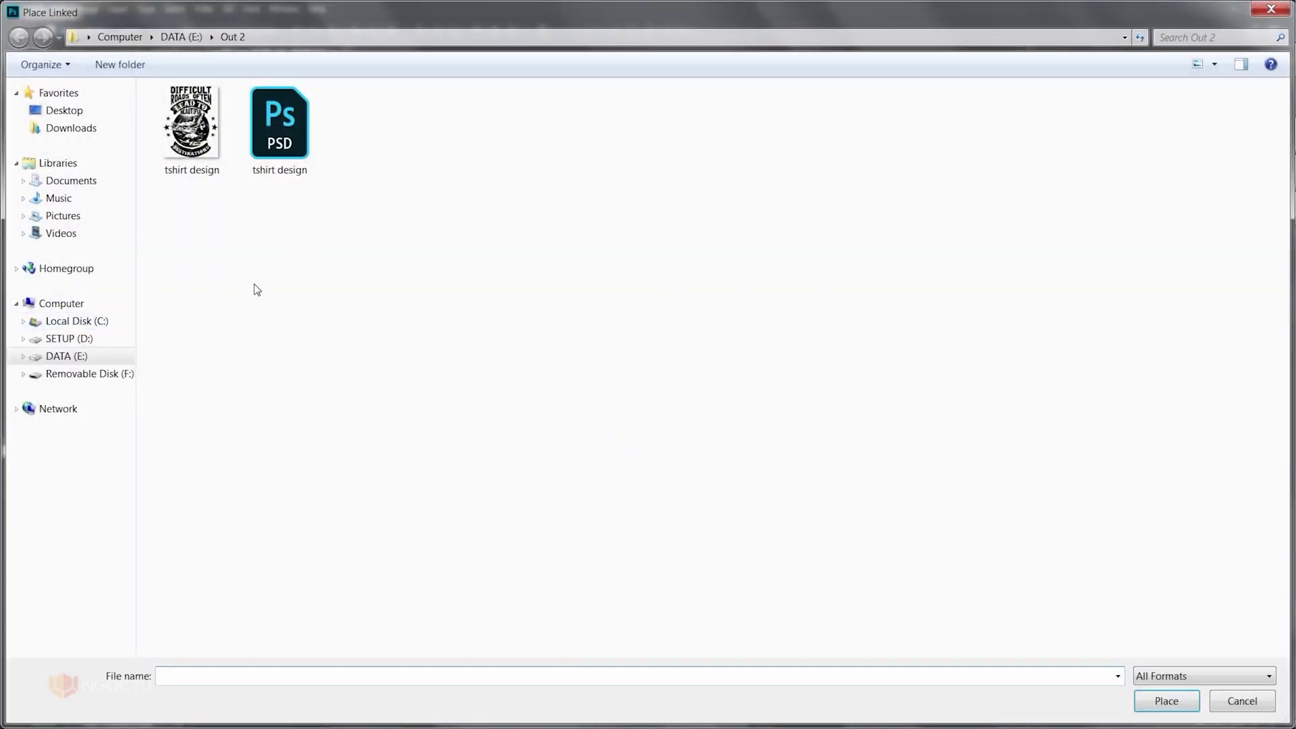
{"action": "double_click", "coordinate": [191, 122]}
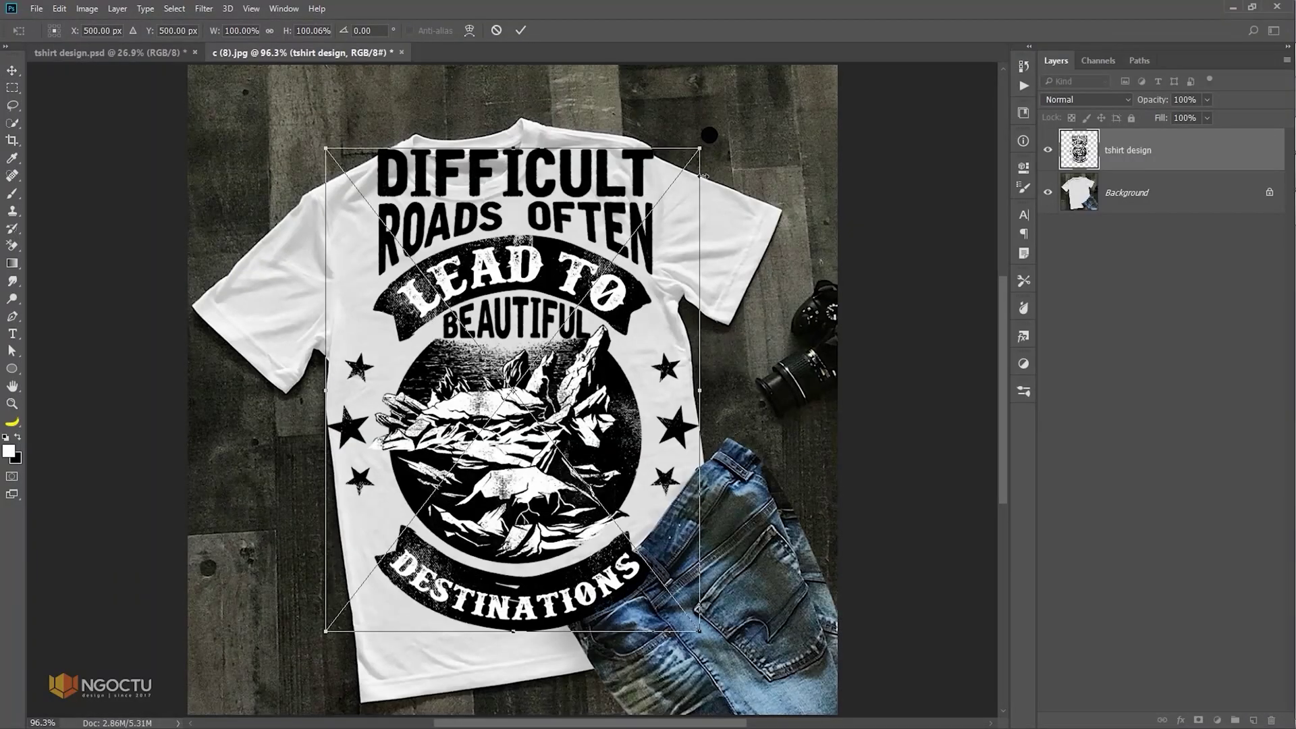
{"action": "mouse_move", "coordinate": [700, 148]}
{"action": "left_mouse_down"}
{"action": "mouse_move", "coordinate": [644, 220]}
{"action": "mouse_move", "coordinate": [665, 203]}
{"action": "left_mouse_up"}
{"action": "key", "text": "ctrl+z"}
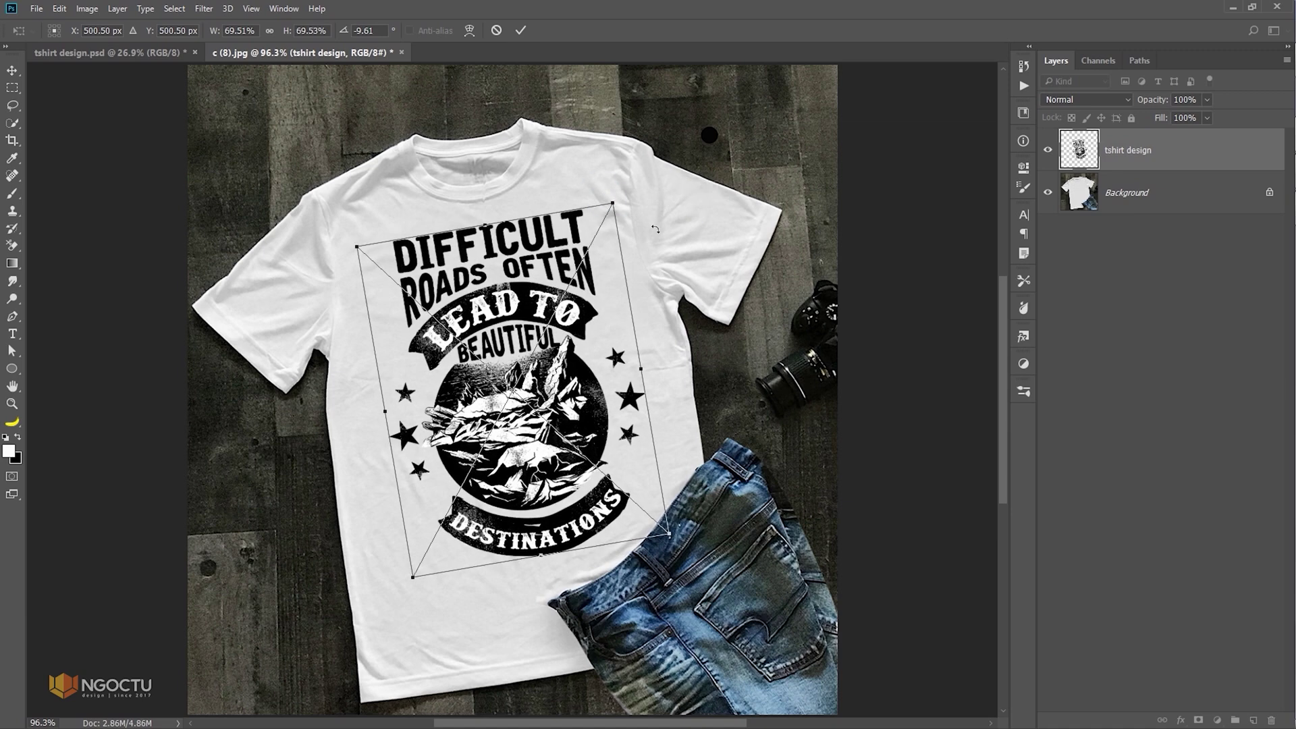
{"action": "key", "text": "Return"}
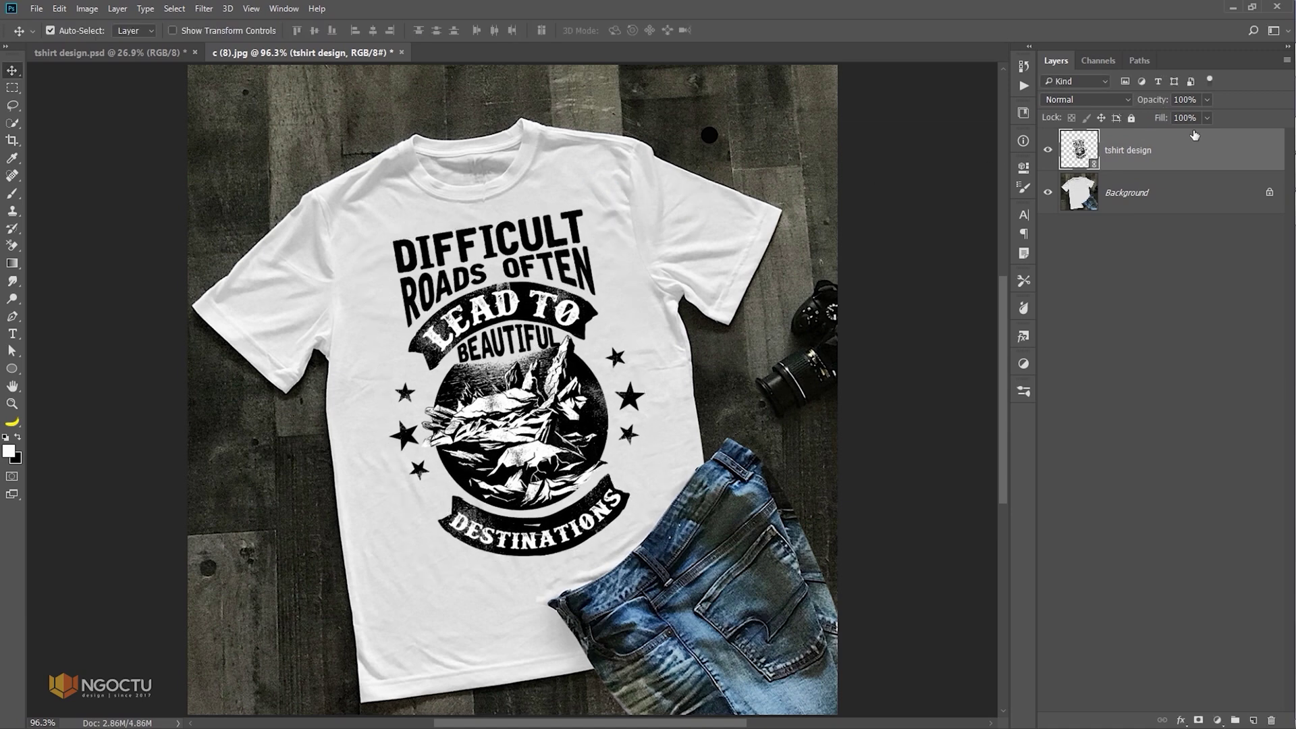
{"action": "key", "text": "Return"}
Deselect the design layer and zoom in on the printed design
{"action": "left_click", "coordinate": [1159, 464]}
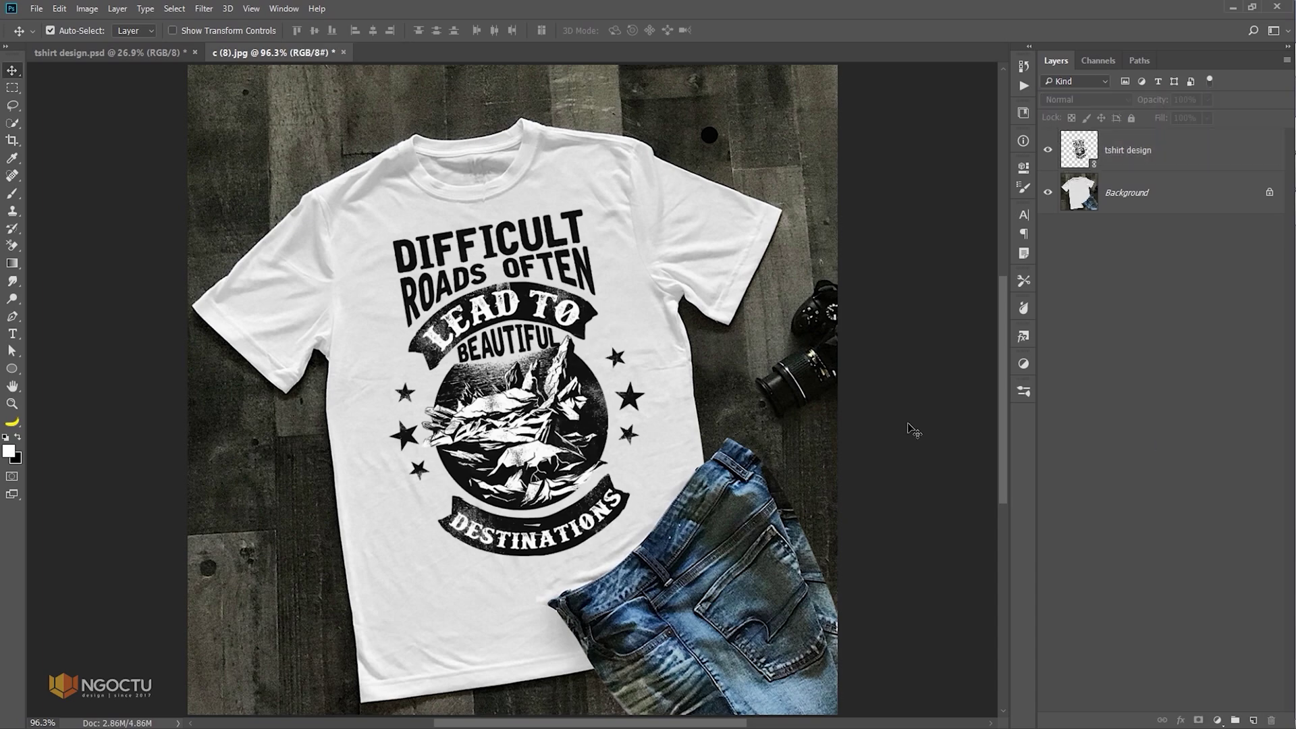
{"action": "key", "text": "z"}
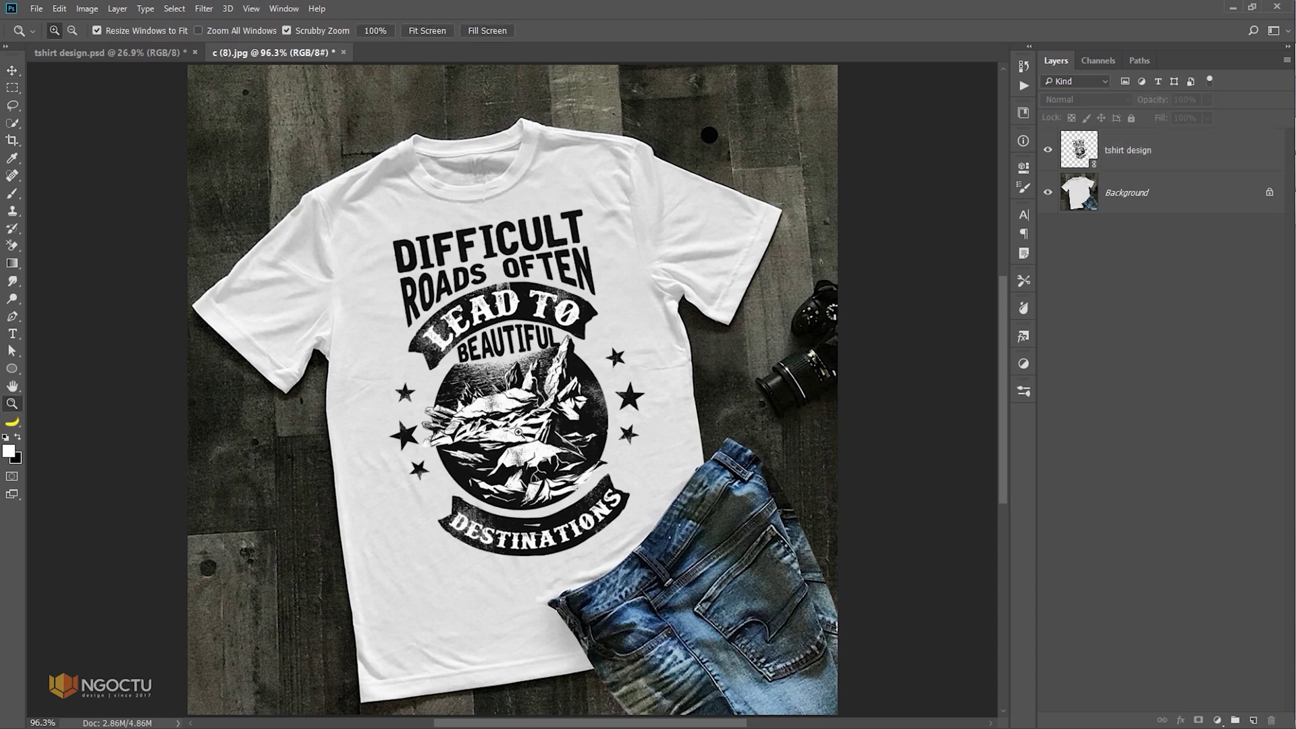
{"action": "left_click", "coordinate": [570, 449]}
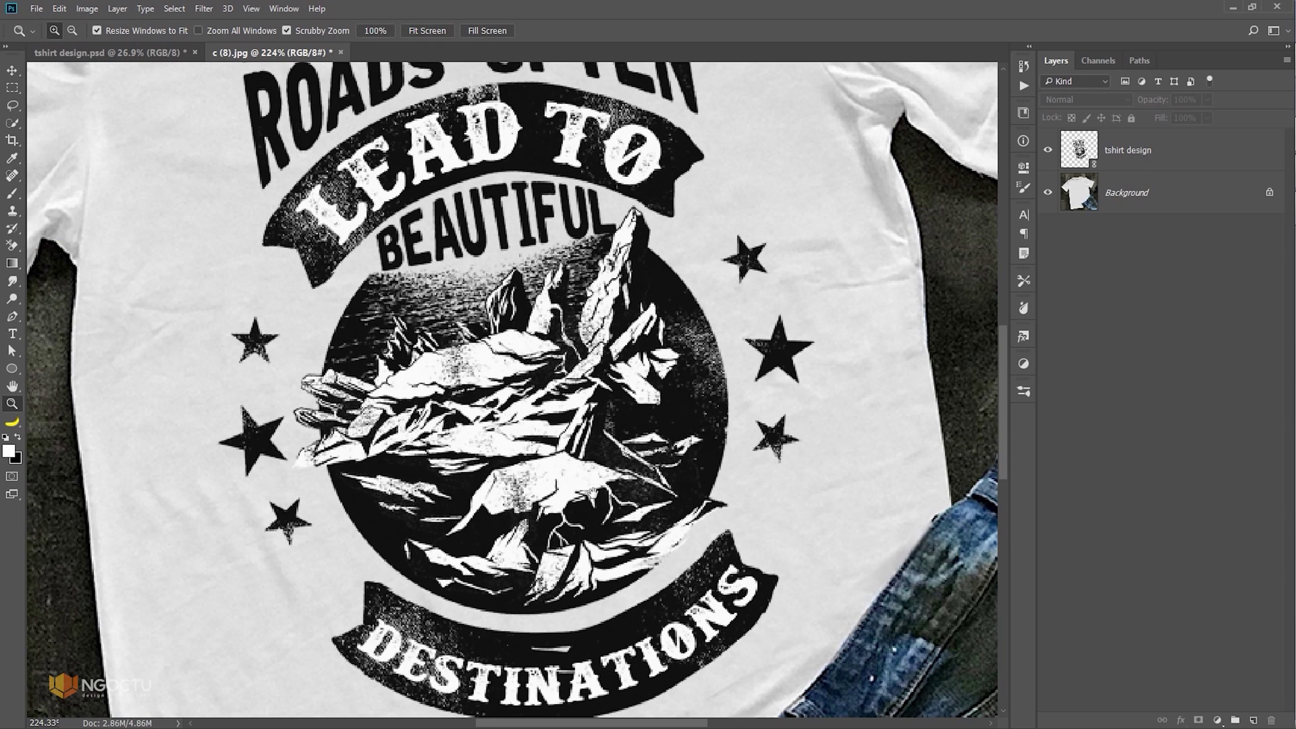
{"action": "scroll", "coordinate": [594, 490], "scroll_direction": "down", "scroll_amount": 1}
{"action": "scroll", "coordinate": [564, 330], "scroll_direction": "up", "scroll_amount": 4}
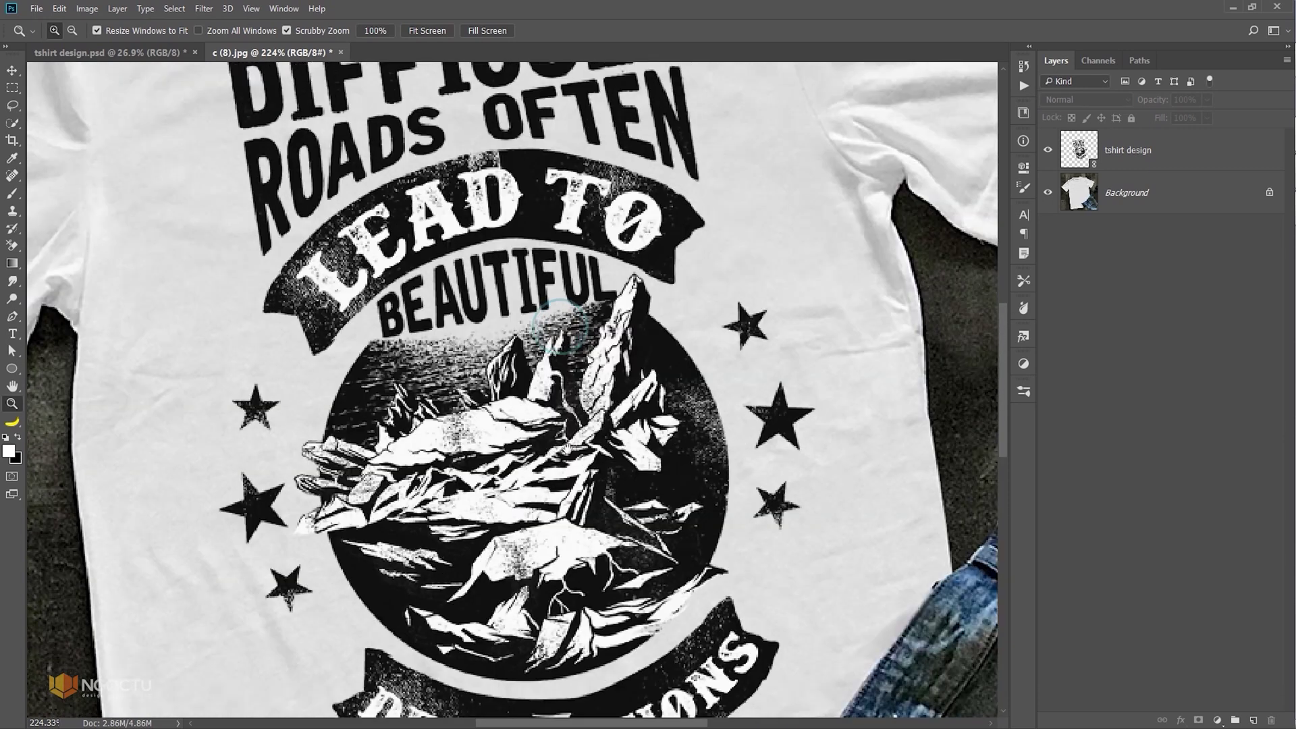
{"action": "scroll", "coordinate": [559, 427], "scroll_direction": "up", "scroll_amount": 1}
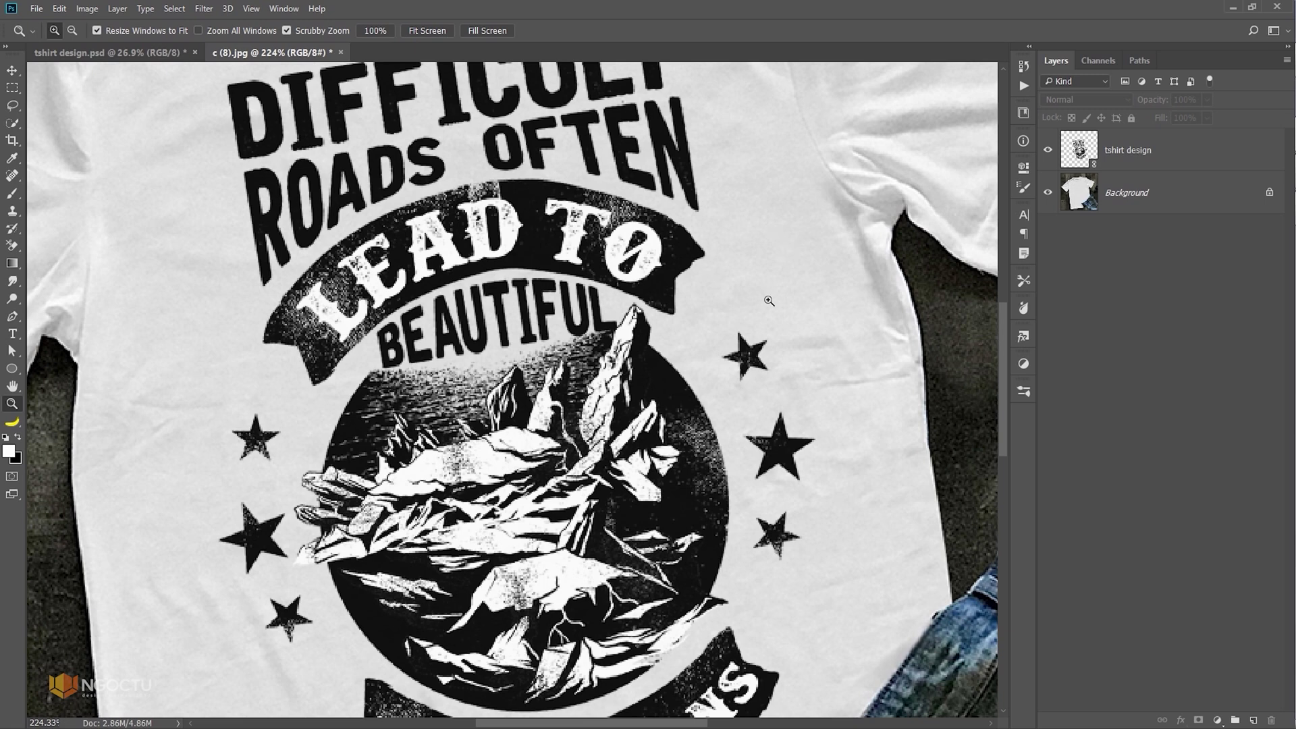
In tshirt design.psd, hide the Background and select the tshirt design copy layer
{"action": "left_click", "coordinate": [120, 54]}
{"action": "key", "text": "e"}
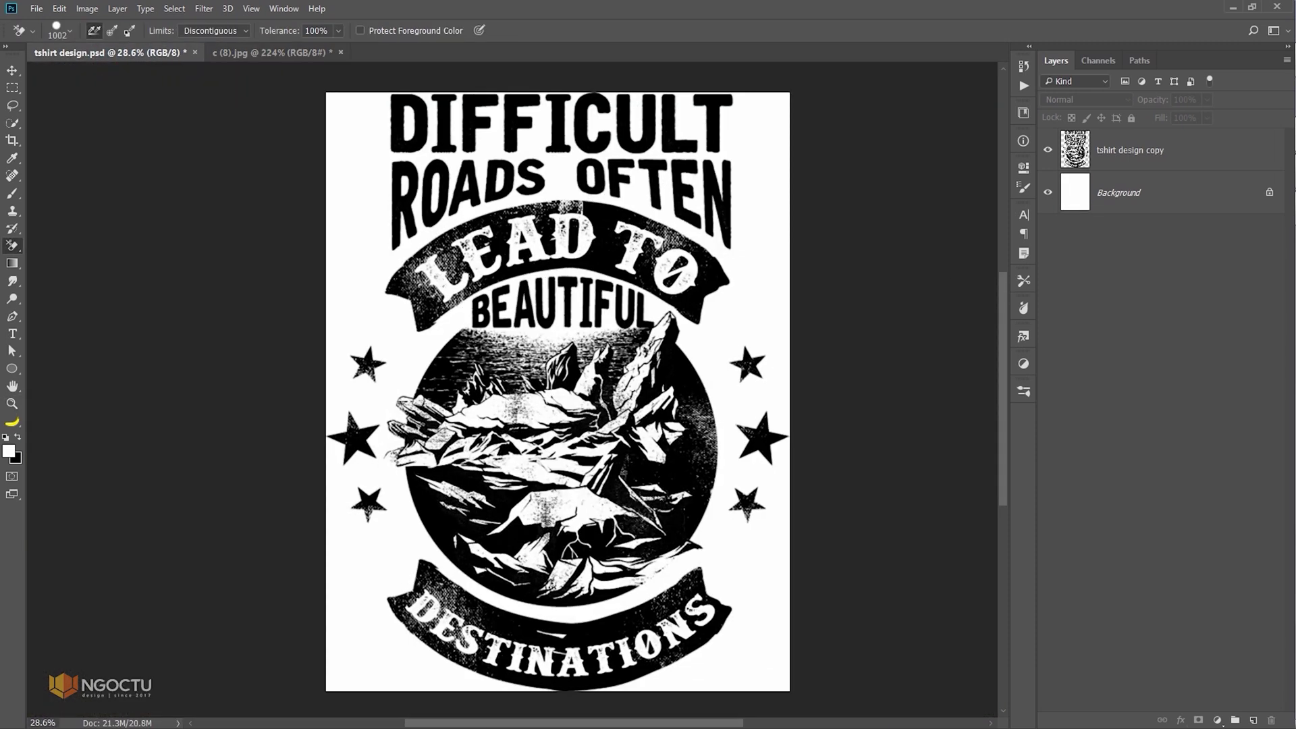
{"action": "left_click", "coordinate": [1047, 192]}
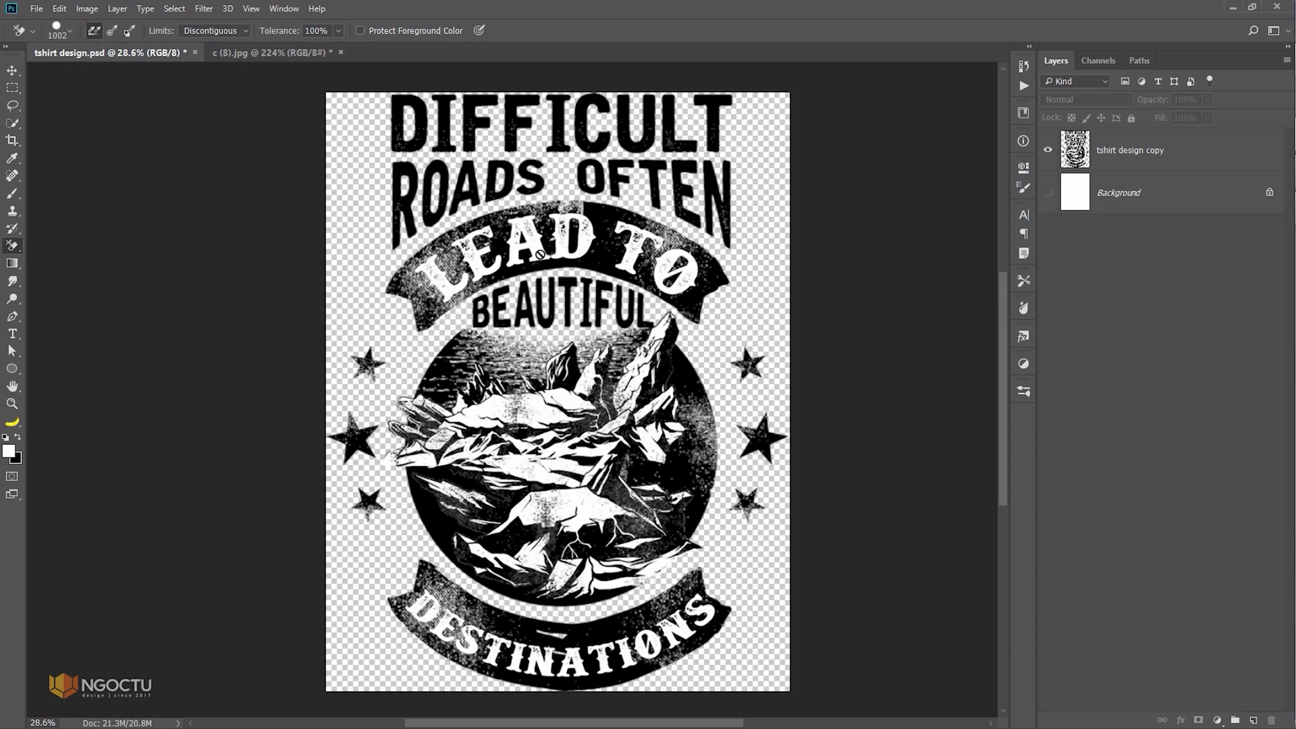
{"action": "left_click", "coordinate": [1107, 154]}
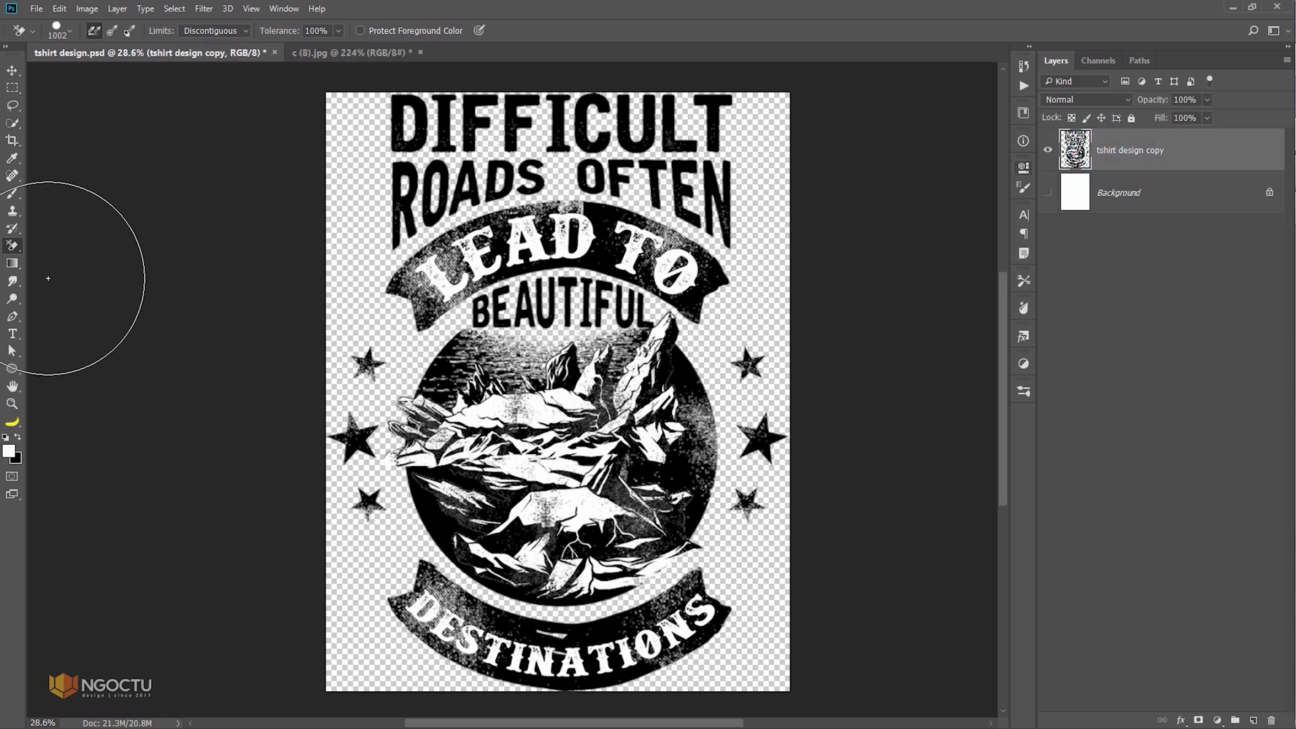
Erase the copy layer's white areas with a roughly 4000 px Background Eraser
{"action": "right_click", "coordinate": [14, 251]}
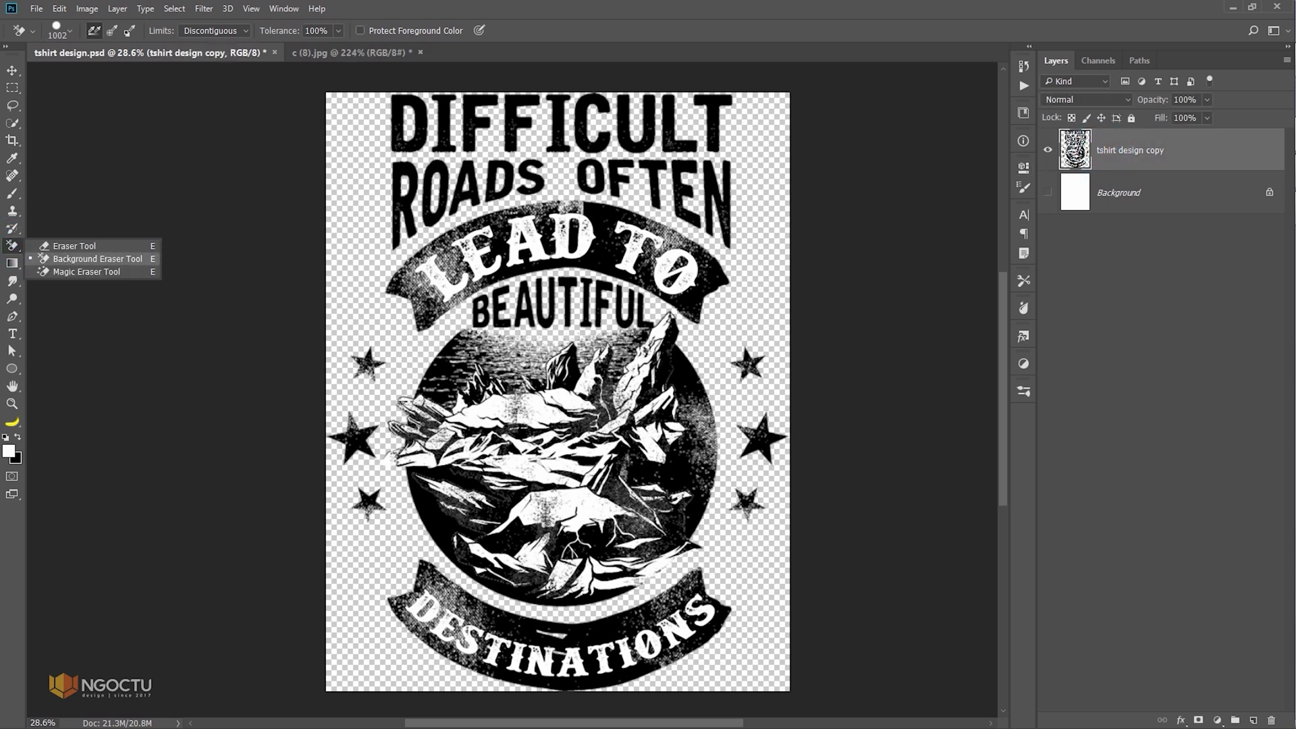
{"action": "left_click", "coordinate": [98, 258]}
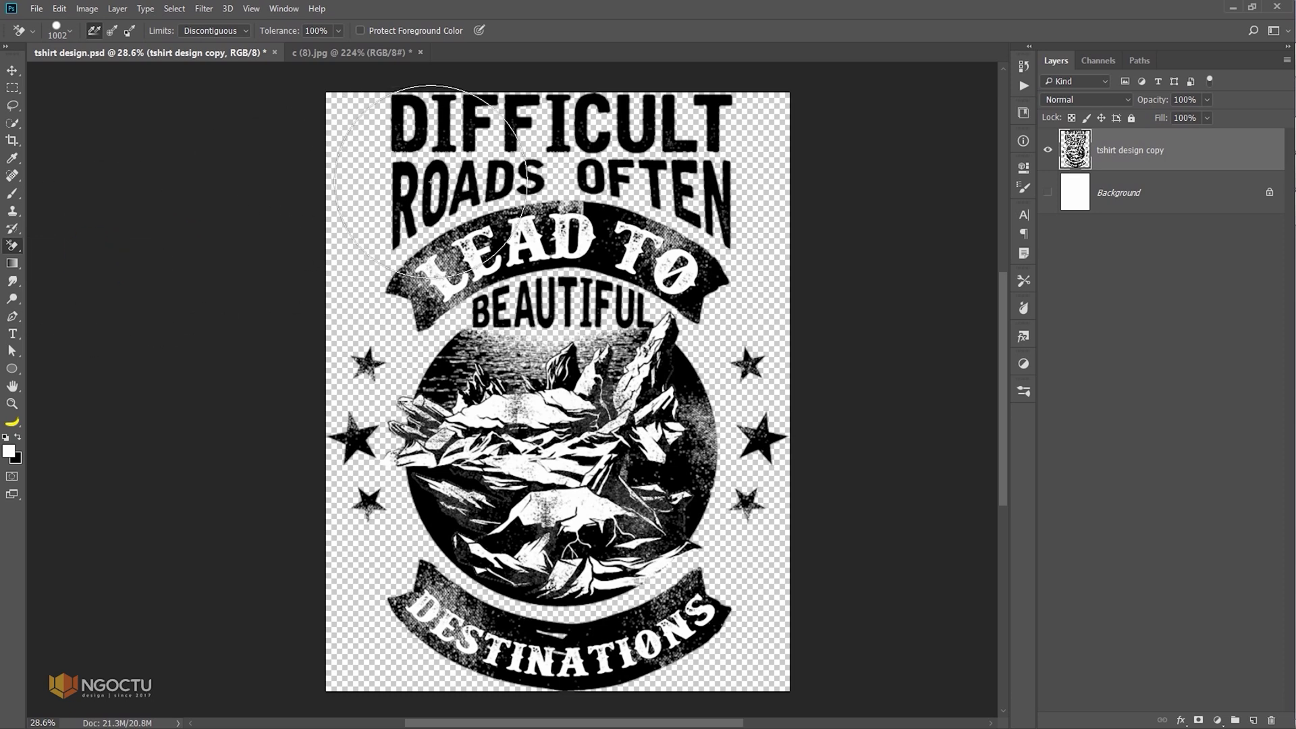
{"action": "right_click", "coordinate": [527, 315], "text": "alt"}
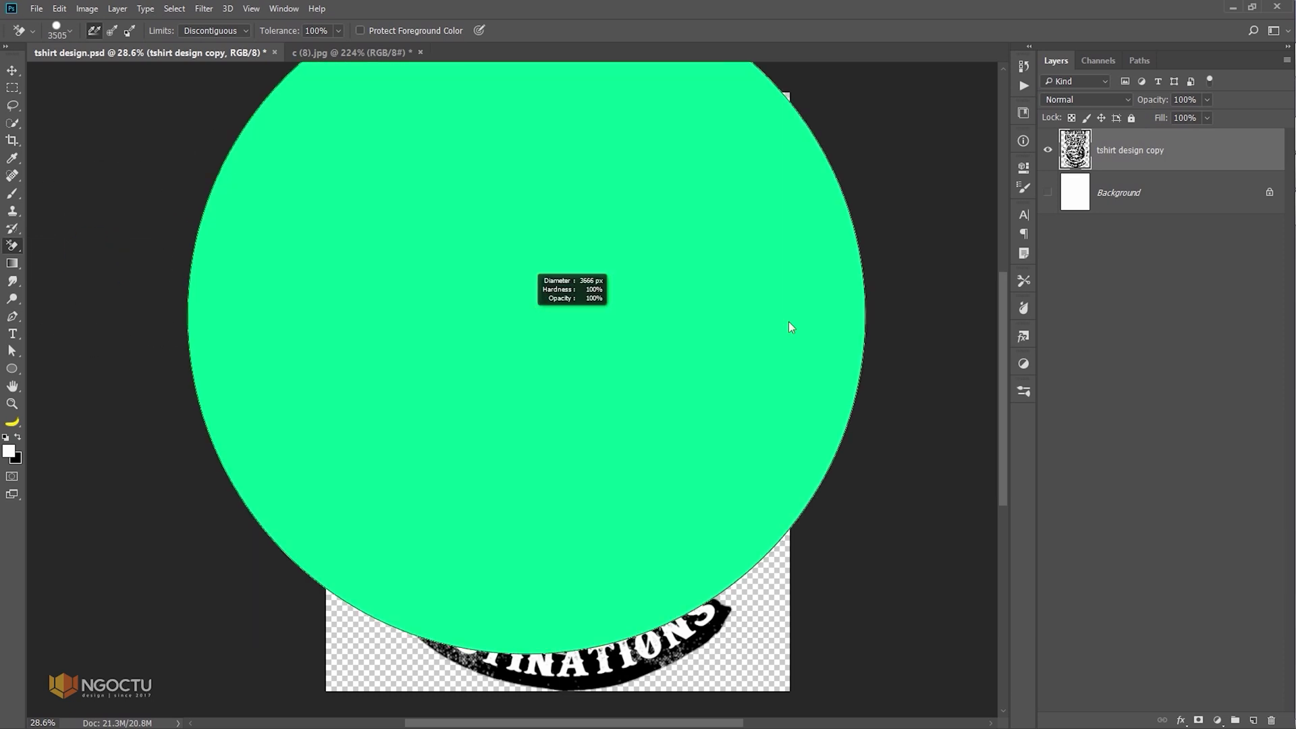
{"action": "left_click_drag", "start_coordinate": [526, 315], "coordinate": [848, 321]}
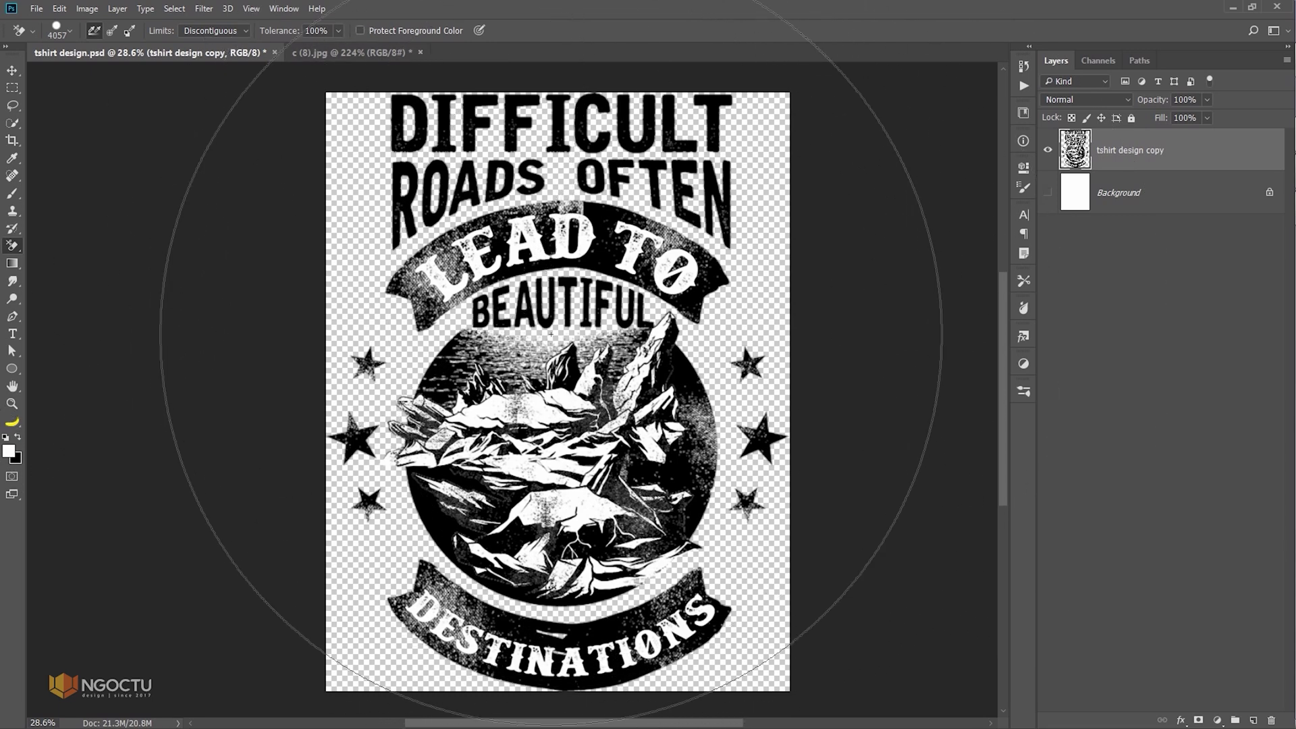
{"action": "left_click", "coordinate": [564, 397]}
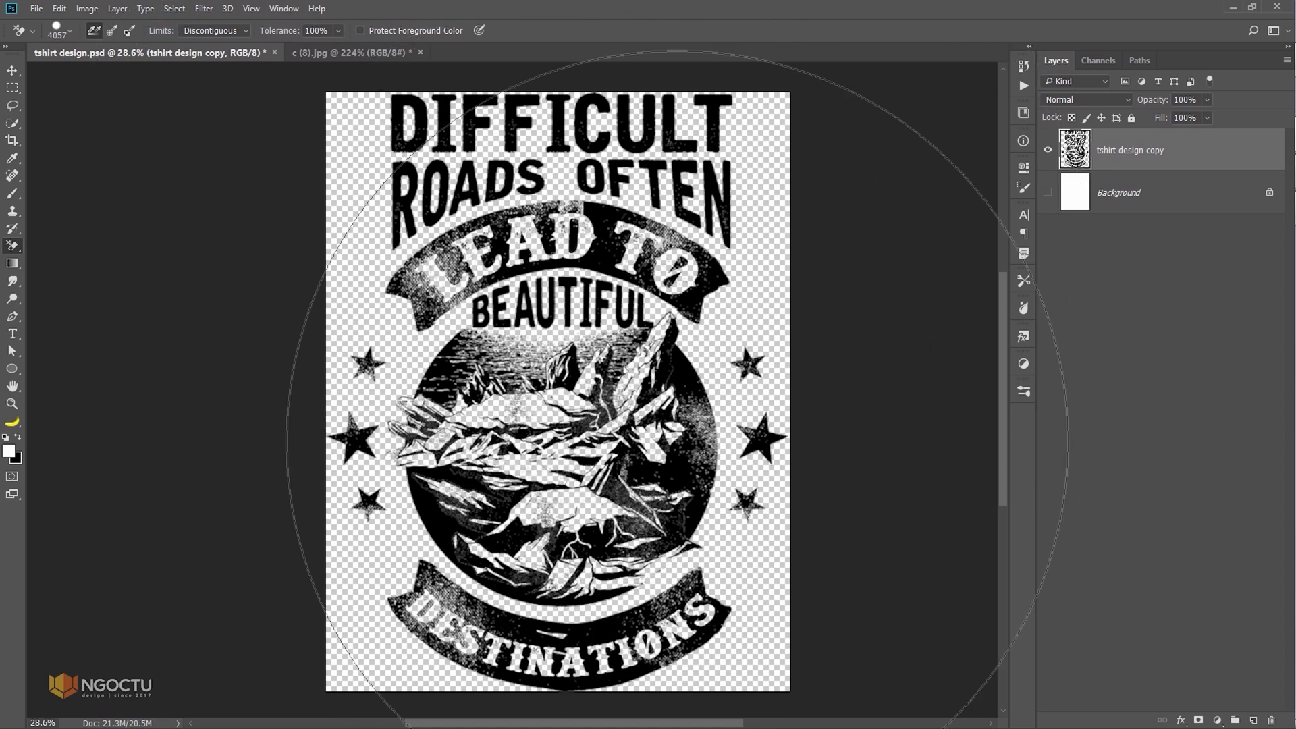
Fill the Background layer black, hide it, and begin saving under a new name
{"action": "left_click", "coordinate": [1048, 193]}
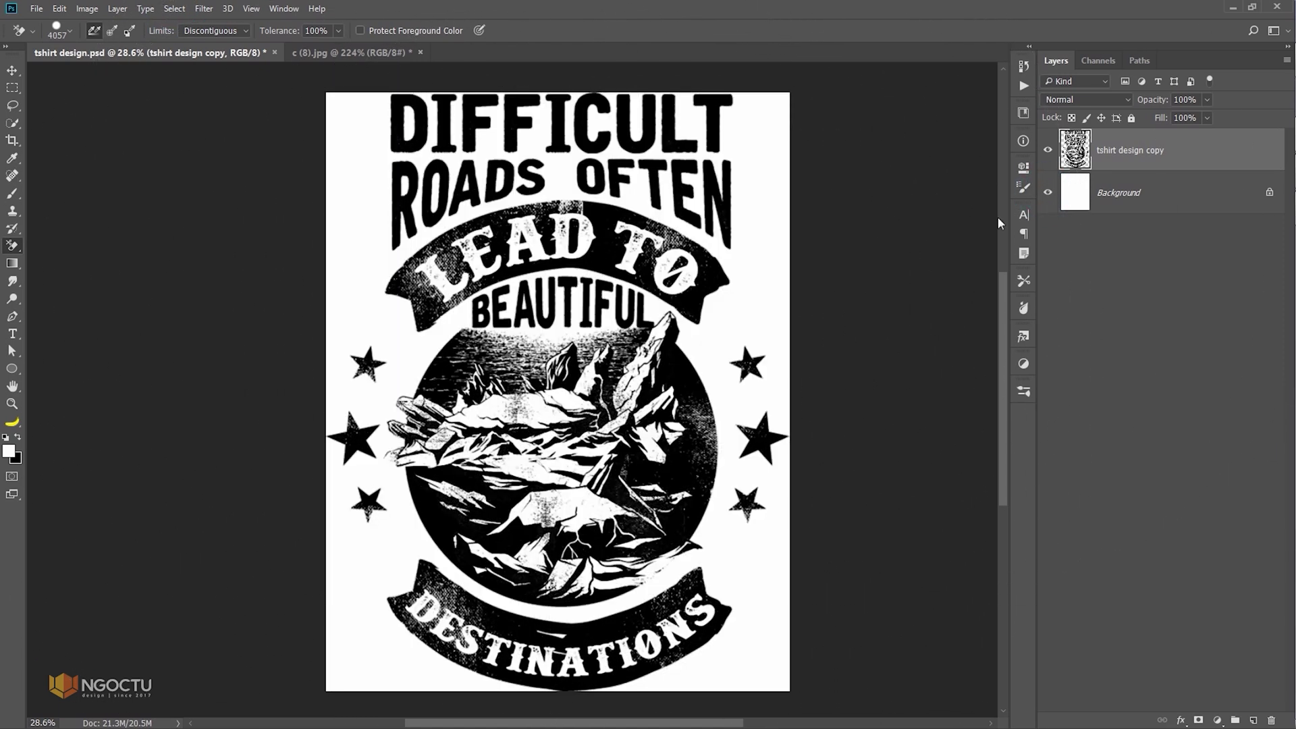
{"action": "left_click", "coordinate": [1109, 194]}
{"action": "key", "text": "ctrl+BackSpace"}
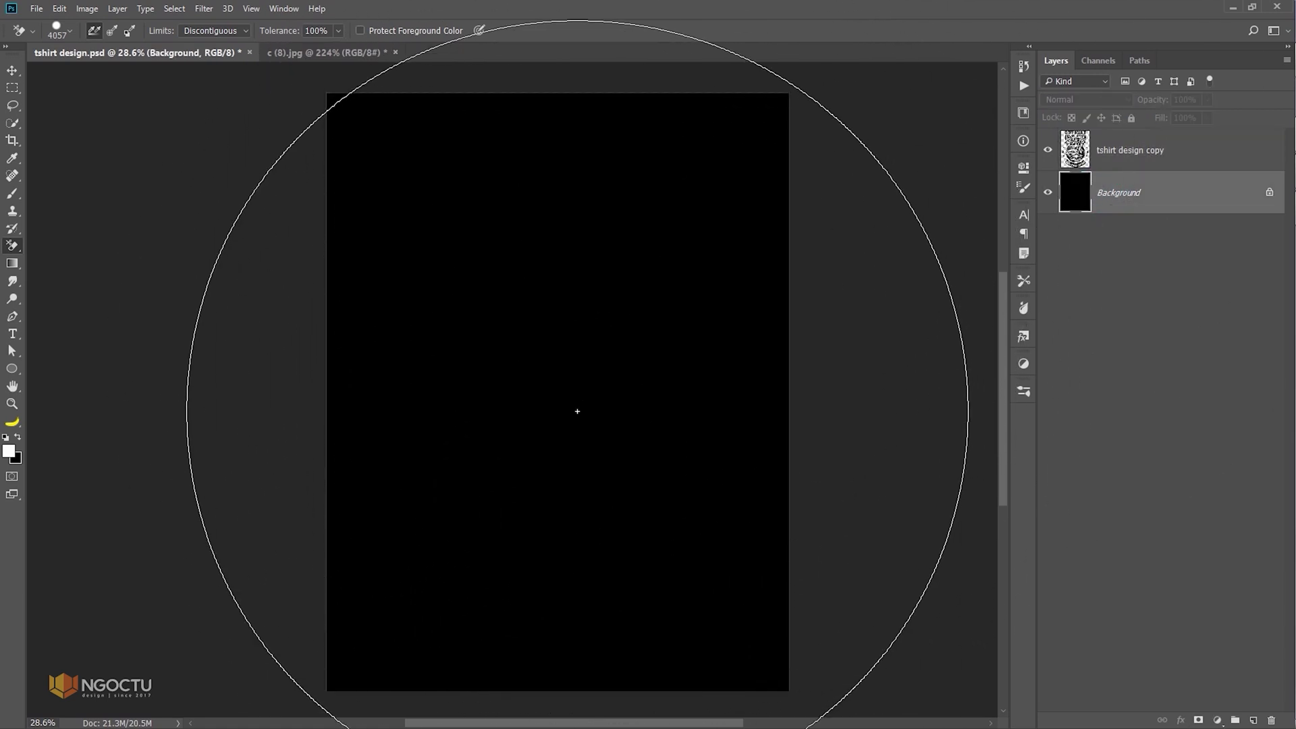
{"action": "left_click", "coordinate": [1048, 192]}
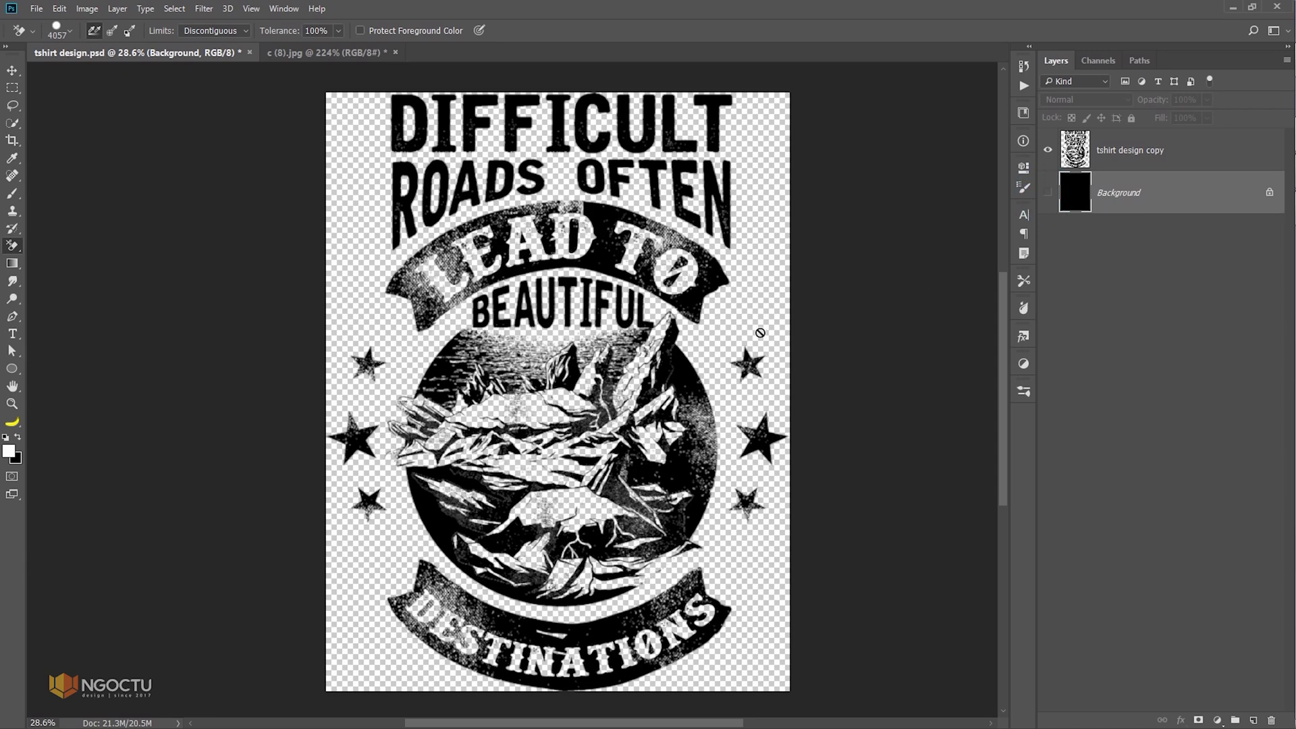
{"action": "key", "text": "ctrl+shift+s"}
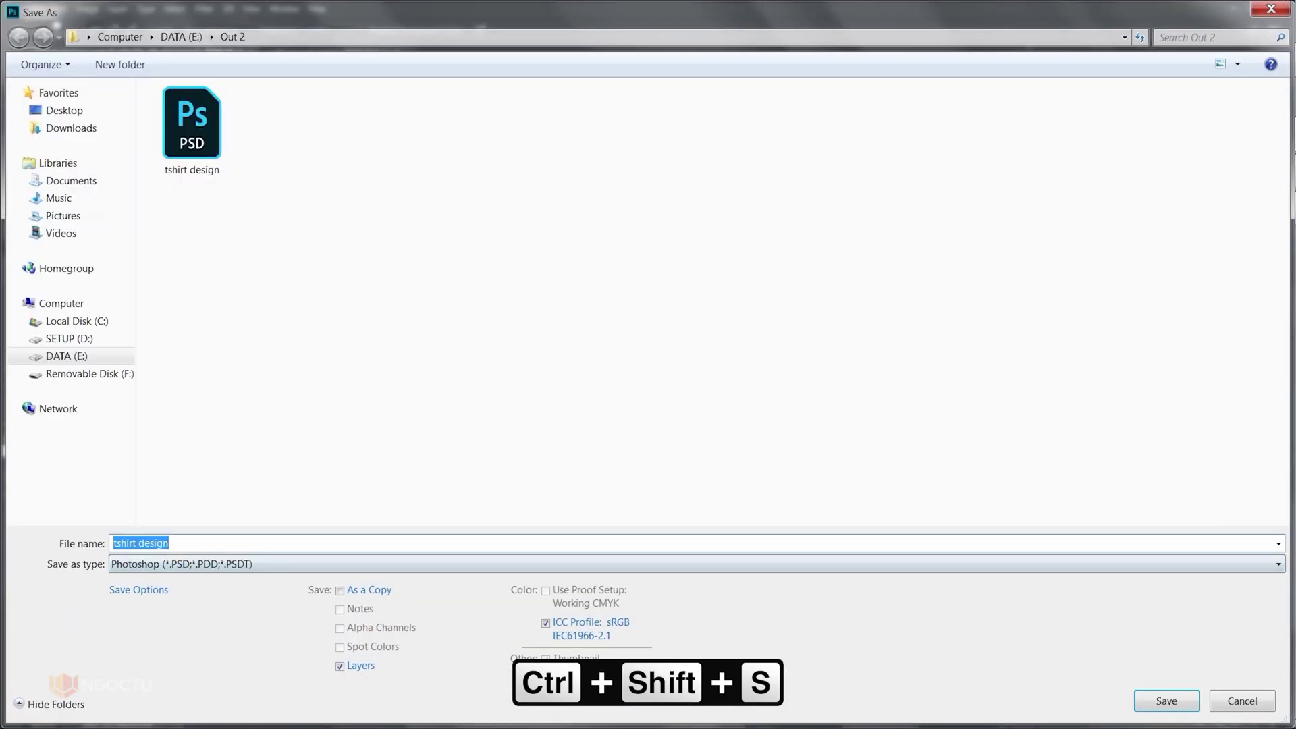
Save as PNG over the existing tshirt design file in Out 2, accepting the PNG options
{"action": "left_click", "coordinate": [279, 564]}
{"action": "left_click", "coordinate": [278, 491]}
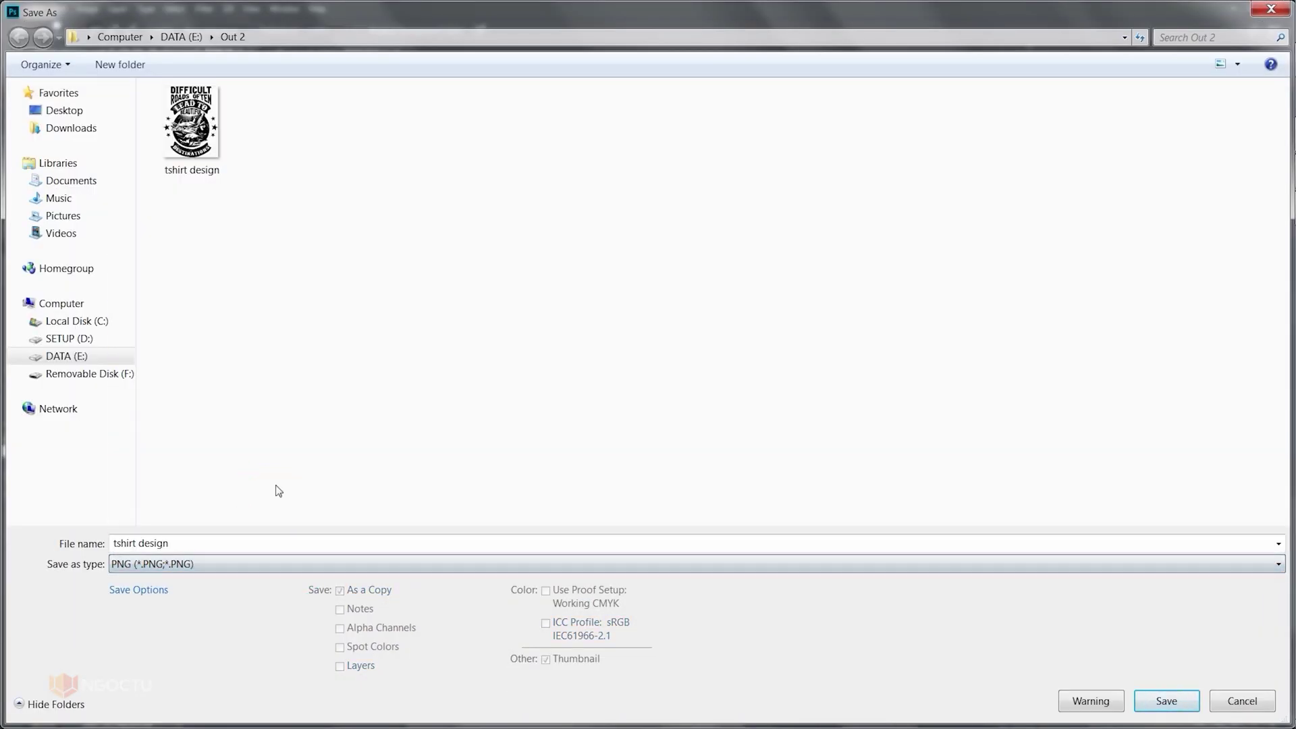
{"action": "left_click", "coordinate": [175, 116]}
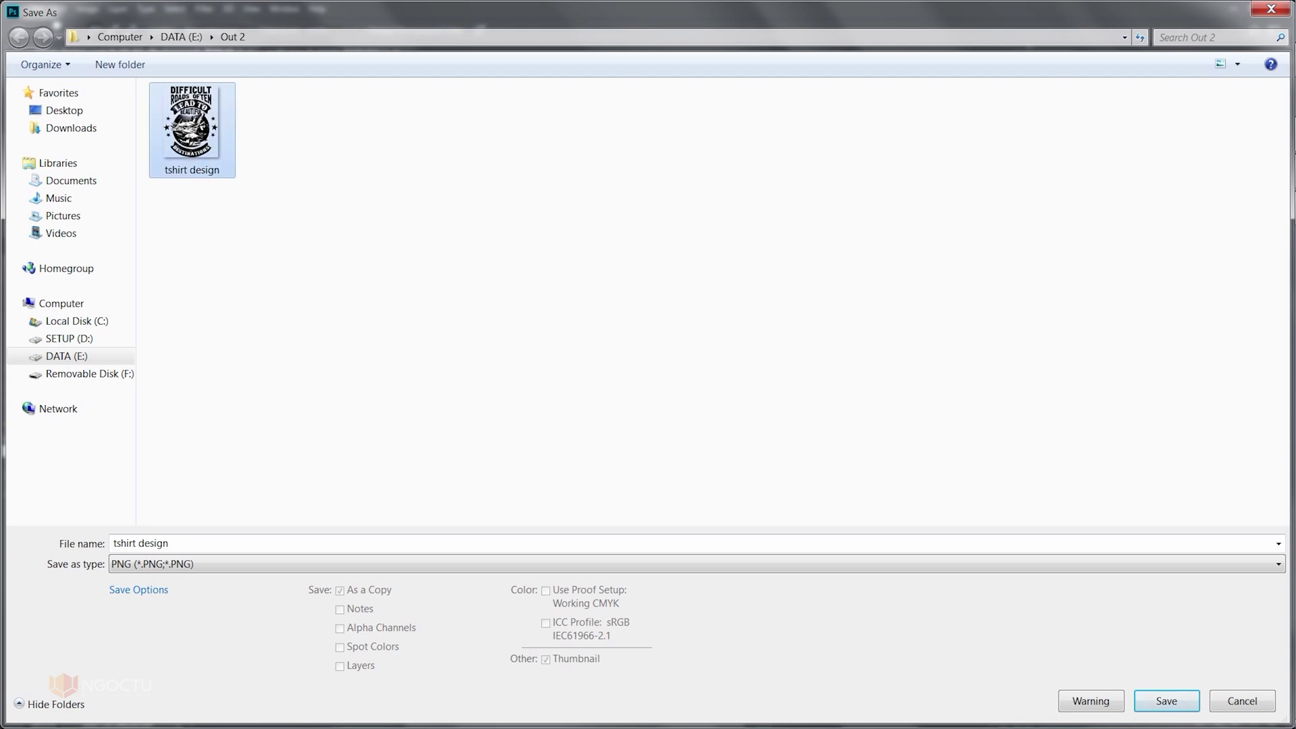
{"action": "key", "text": "Return"}
{"action": "key", "text": "Left"}
{"action": "key", "text": "Return"}
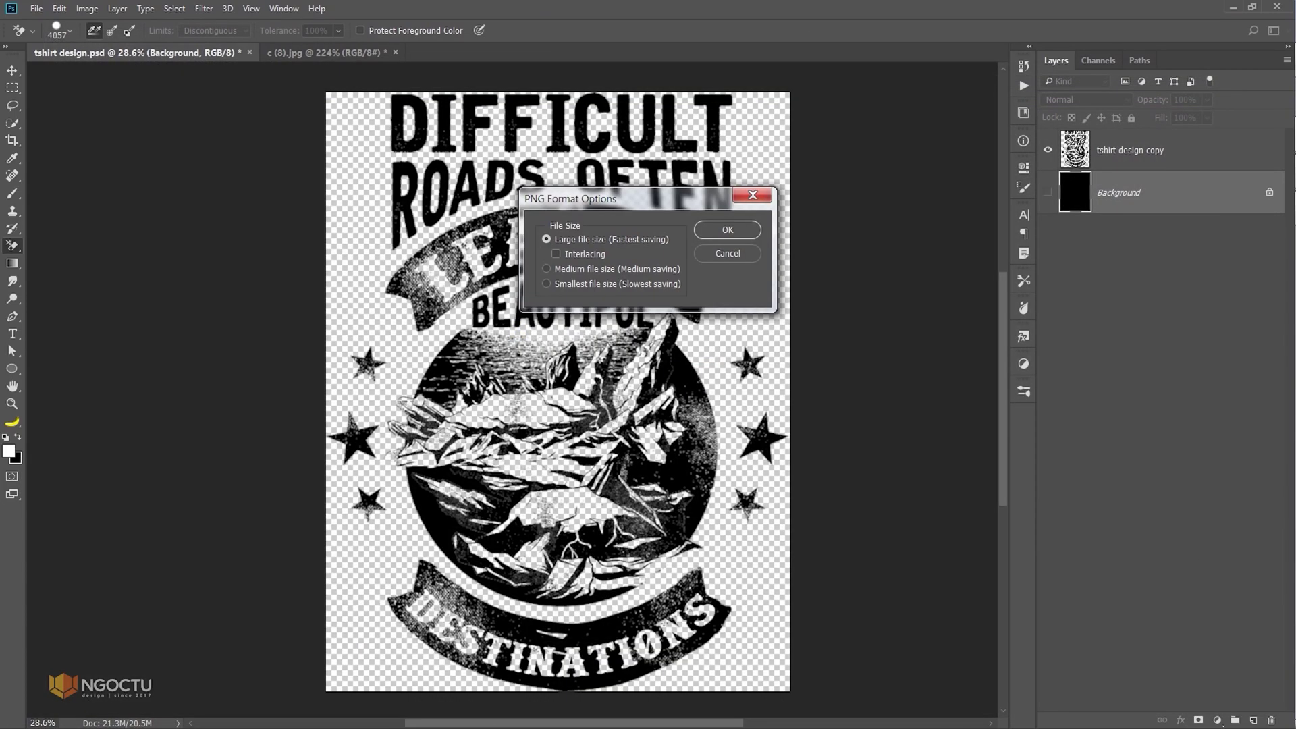
{"action": "key", "text": "Return"}
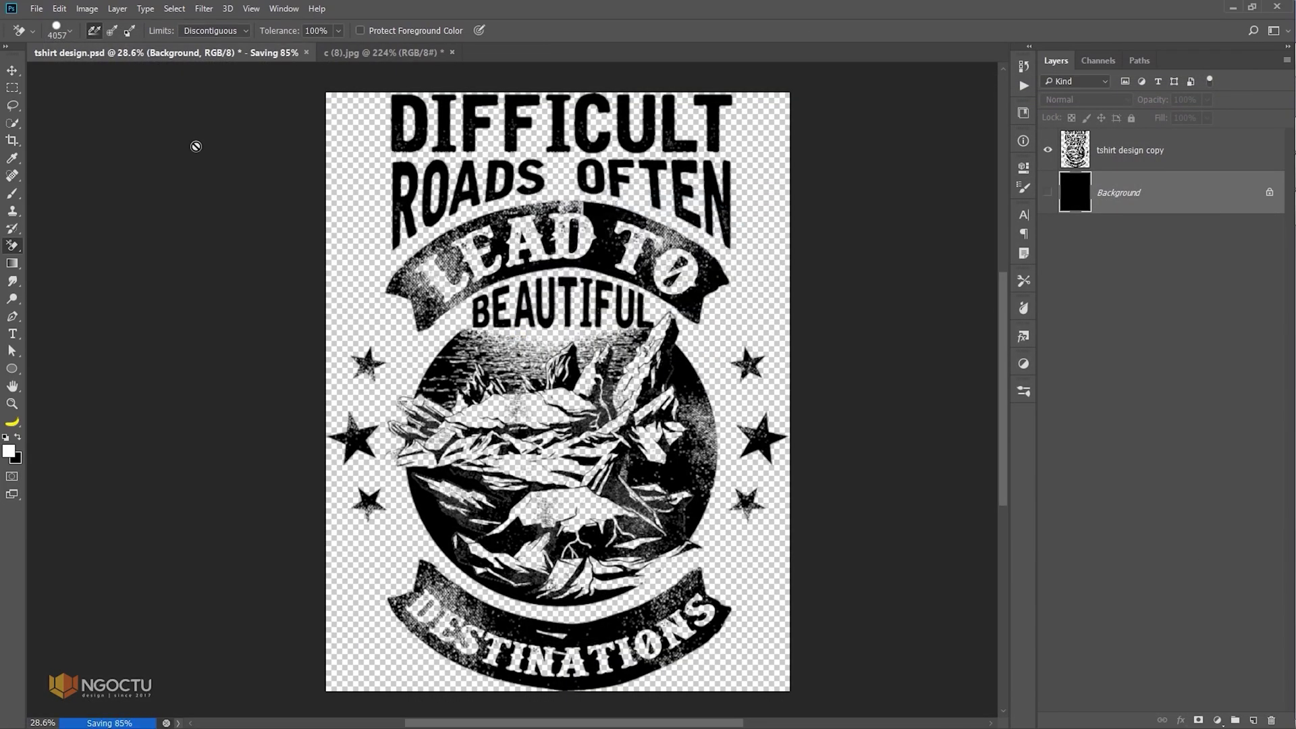
View the updated design on the c (8).jpg mockup, then close the mockup via the File menu
{"action": "left_click", "coordinate": [307, 54]}
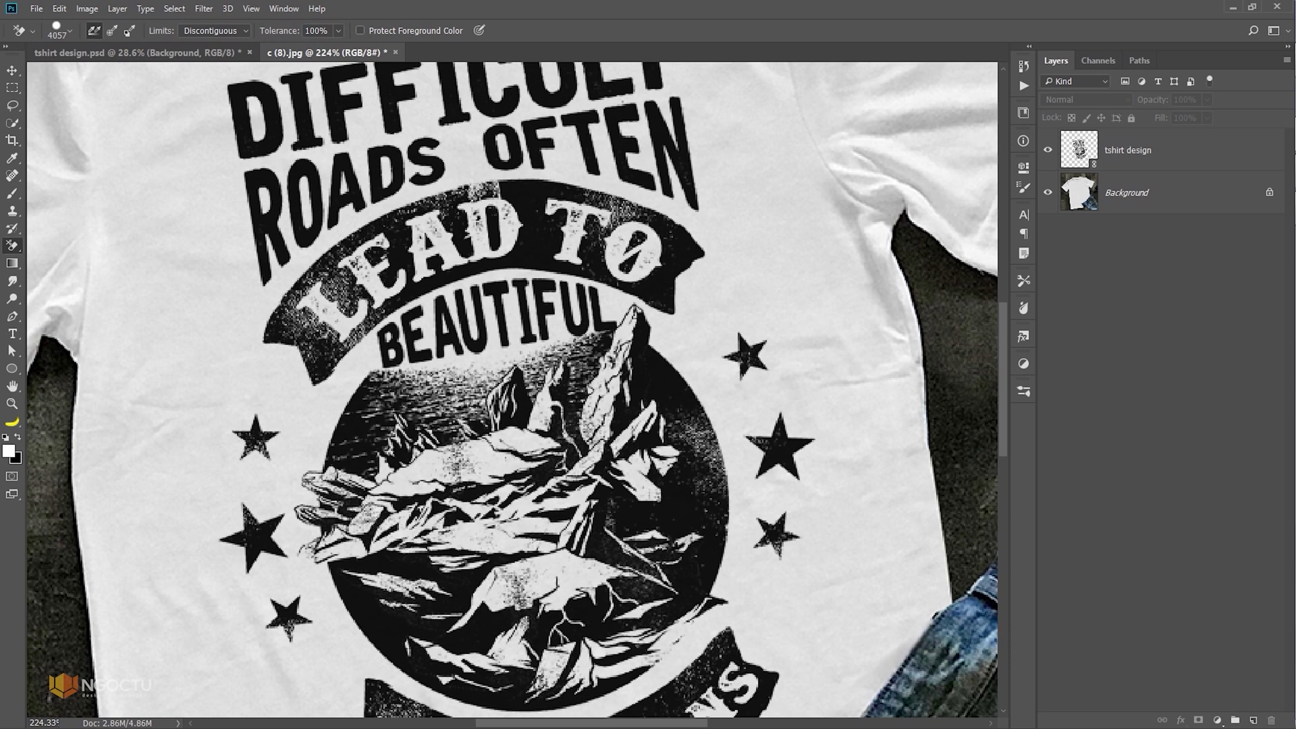
{"action": "left_click", "coordinate": [37, 10]}
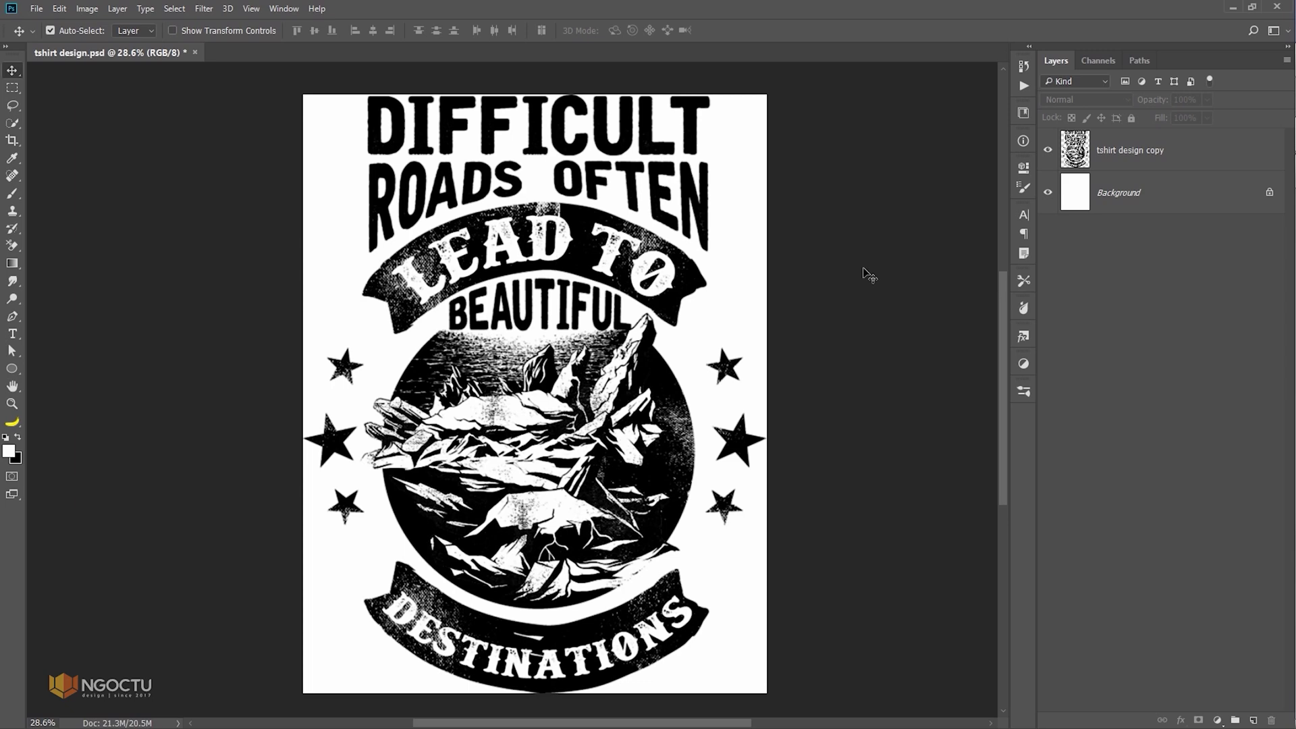
Check the Units & Rulers preferences, leaving the ruler unit at Centimeters
{"action": "key", "text": "i"}
{"action": "key", "text": "ctrl+k"}
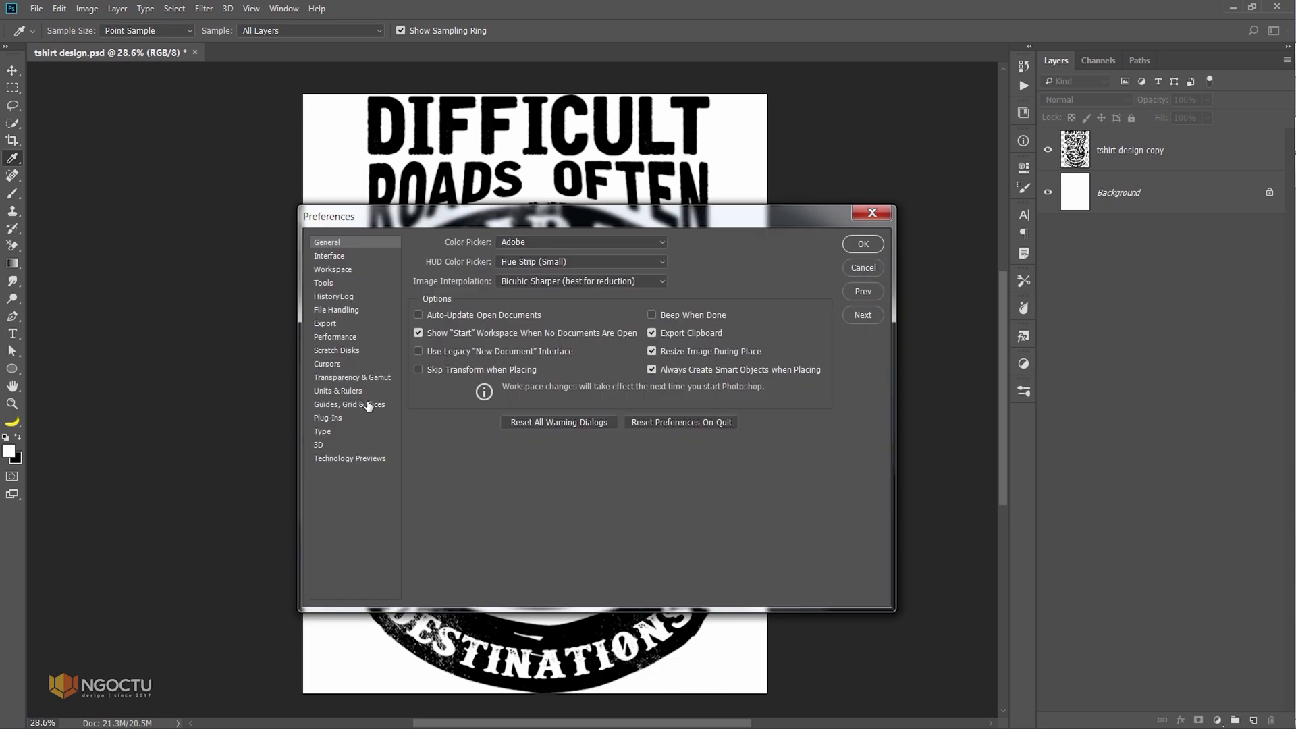
{"action": "left_click", "coordinate": [339, 391]}
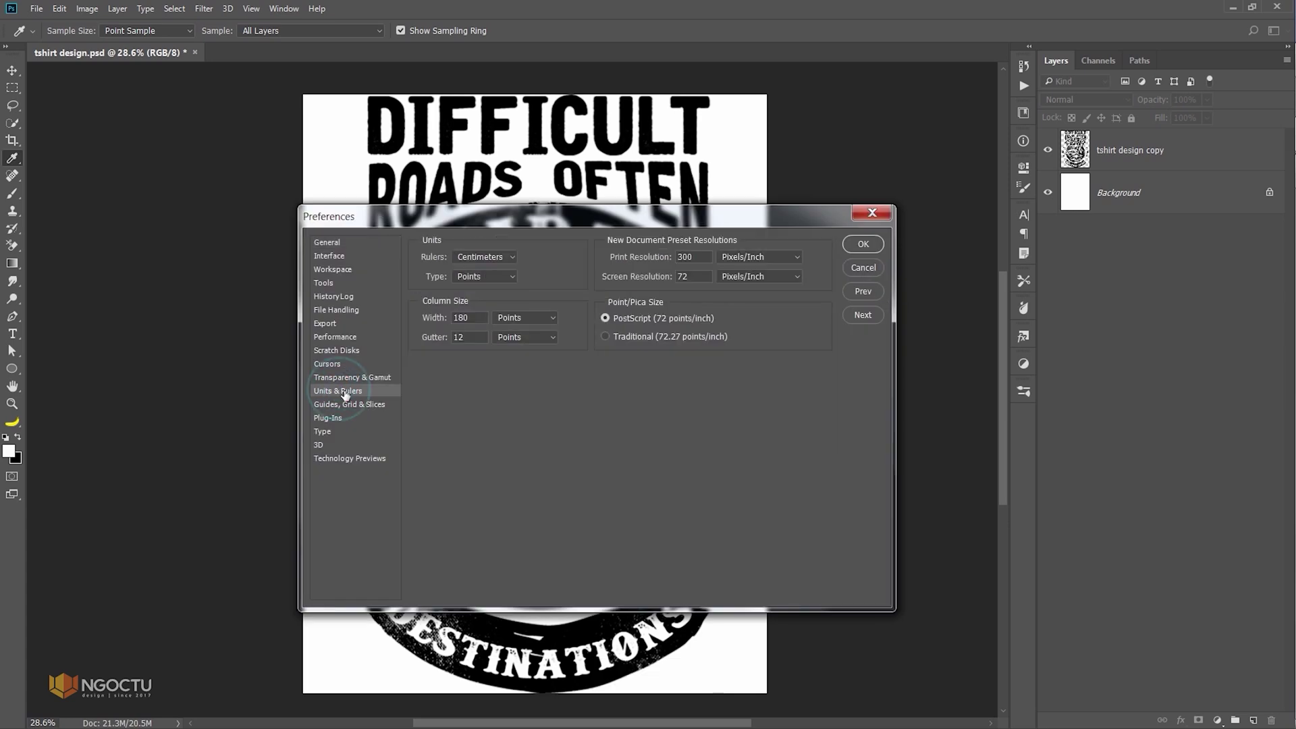
{"action": "left_click", "coordinate": [503, 257]}
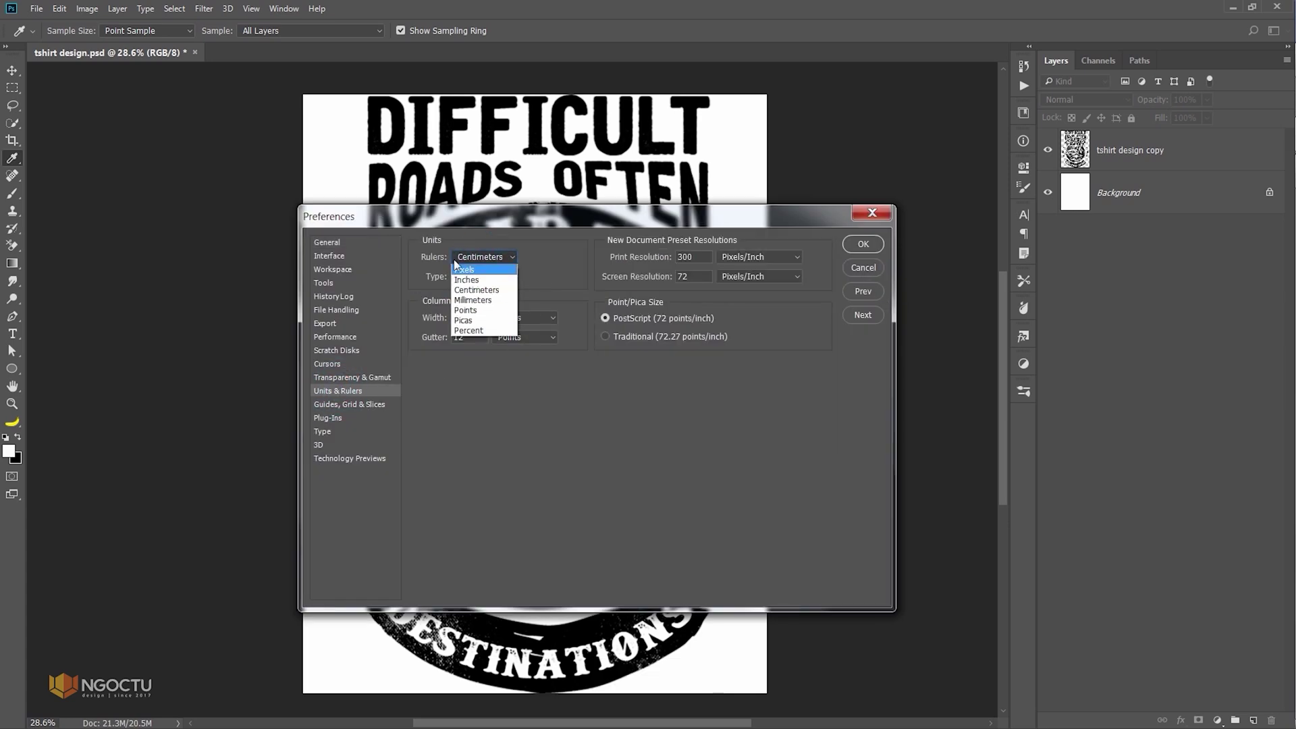
{"action": "left_click", "coordinate": [538, 235]}
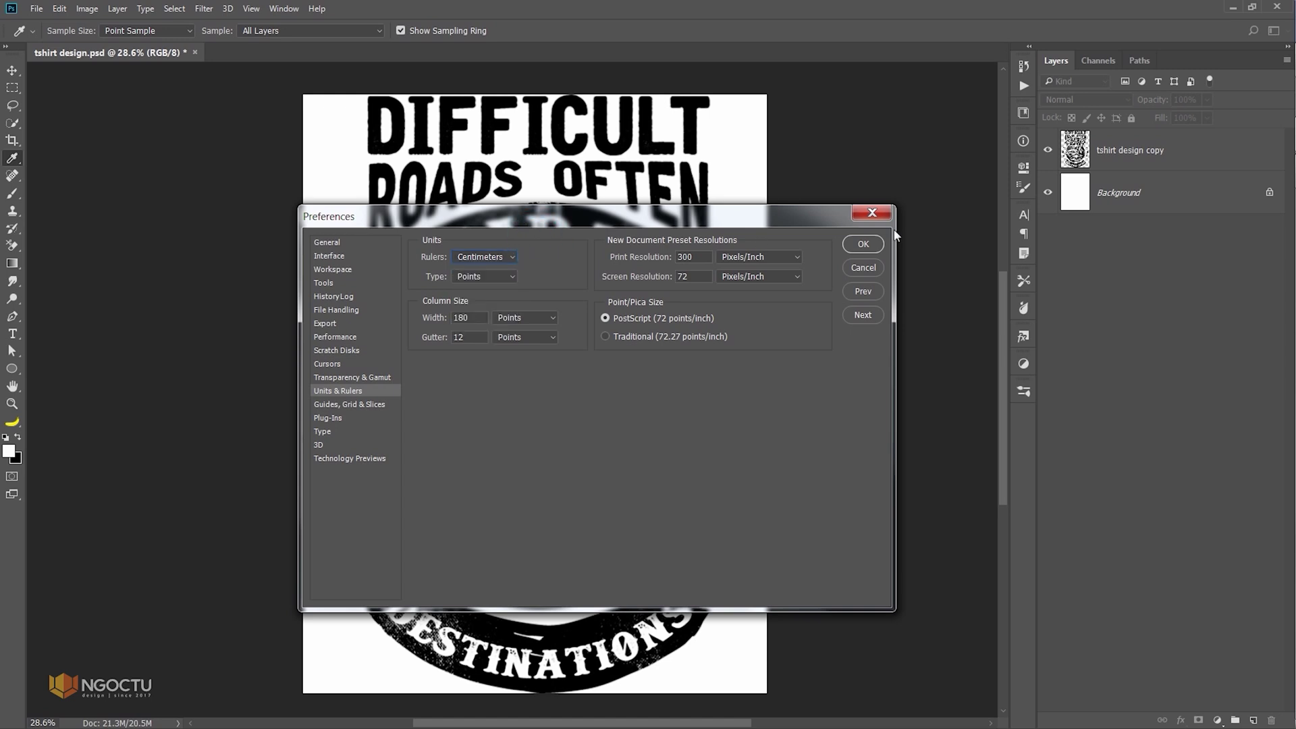
{"action": "left_click", "coordinate": [871, 244]}
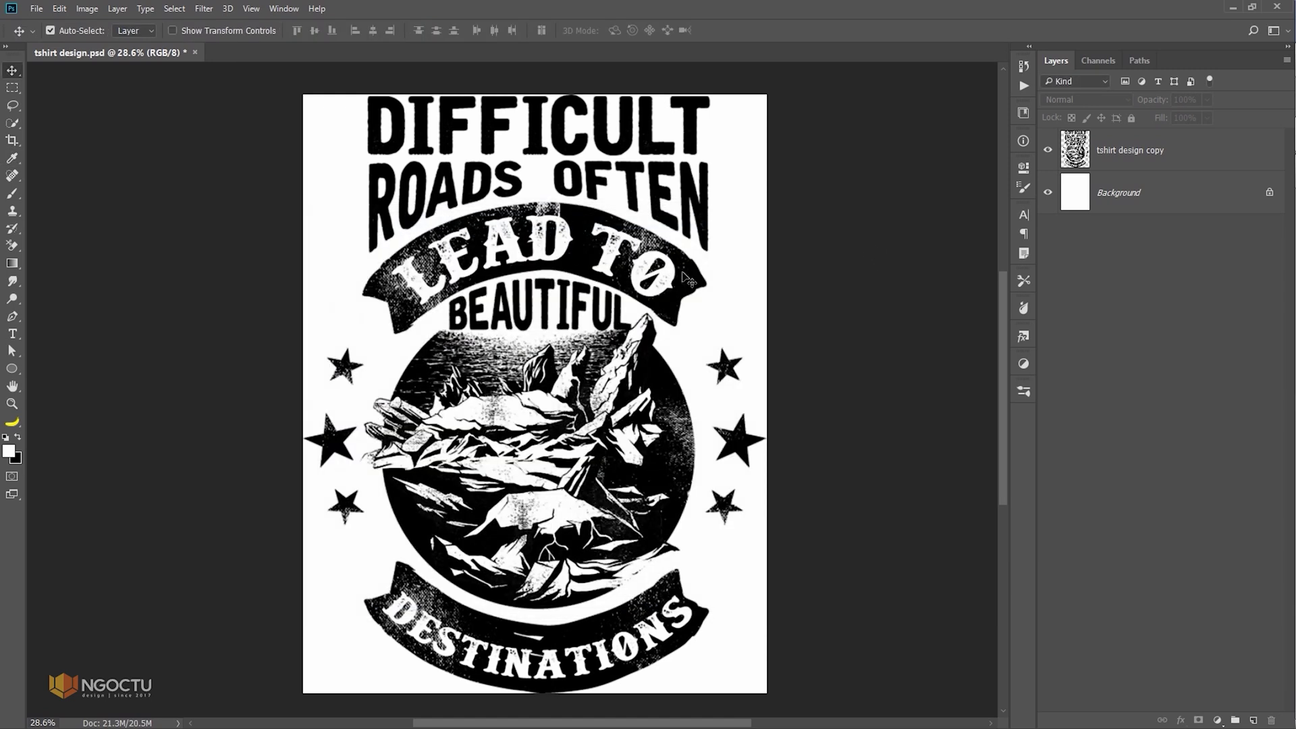
Show the rulers and switch their units to Pixels
{"action": "key", "text": "ctrl+r"}
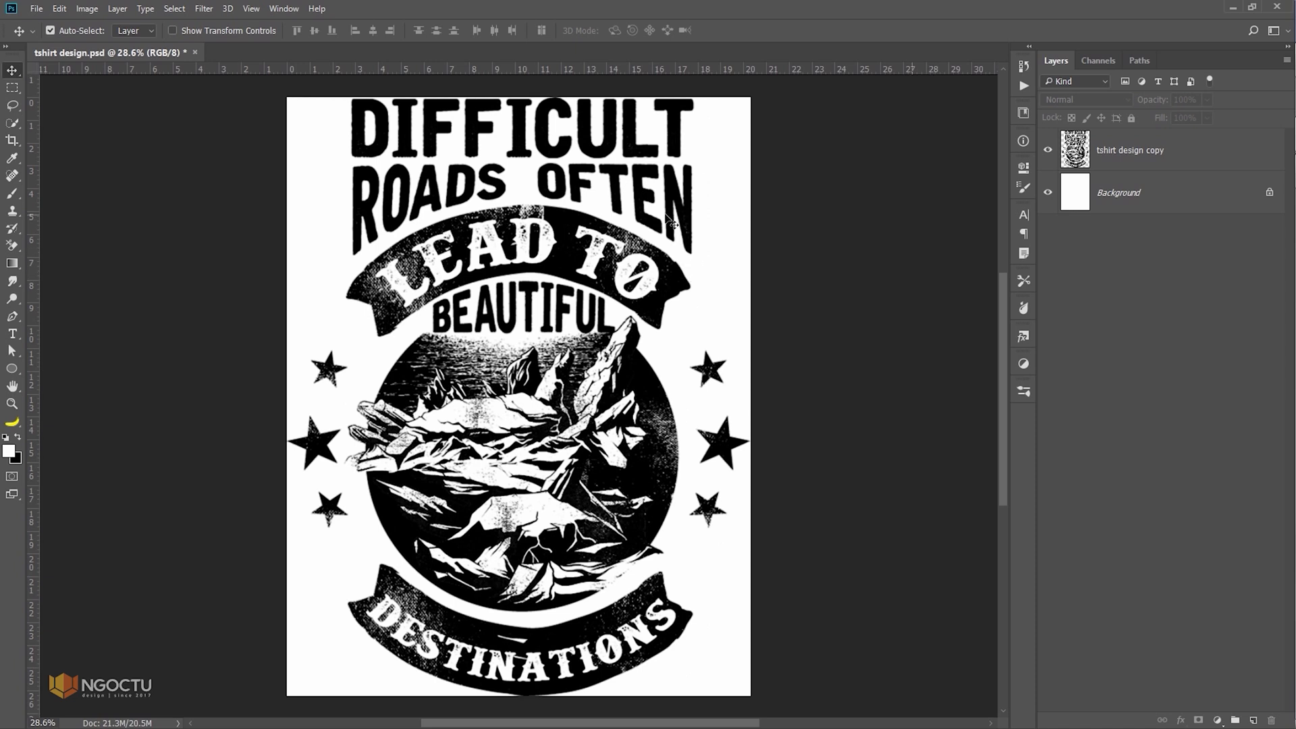
{"action": "right_click", "coordinate": [530, 68]}
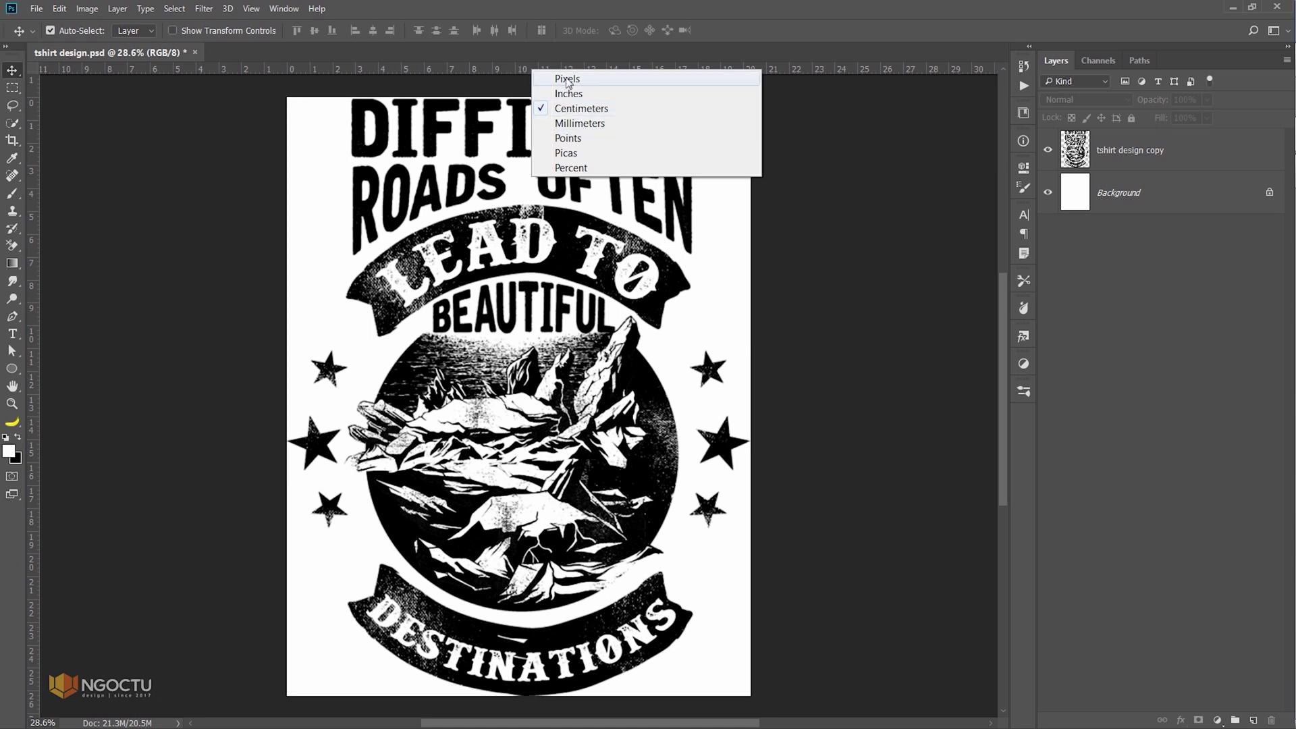
{"action": "left_click", "coordinate": [567, 79]}
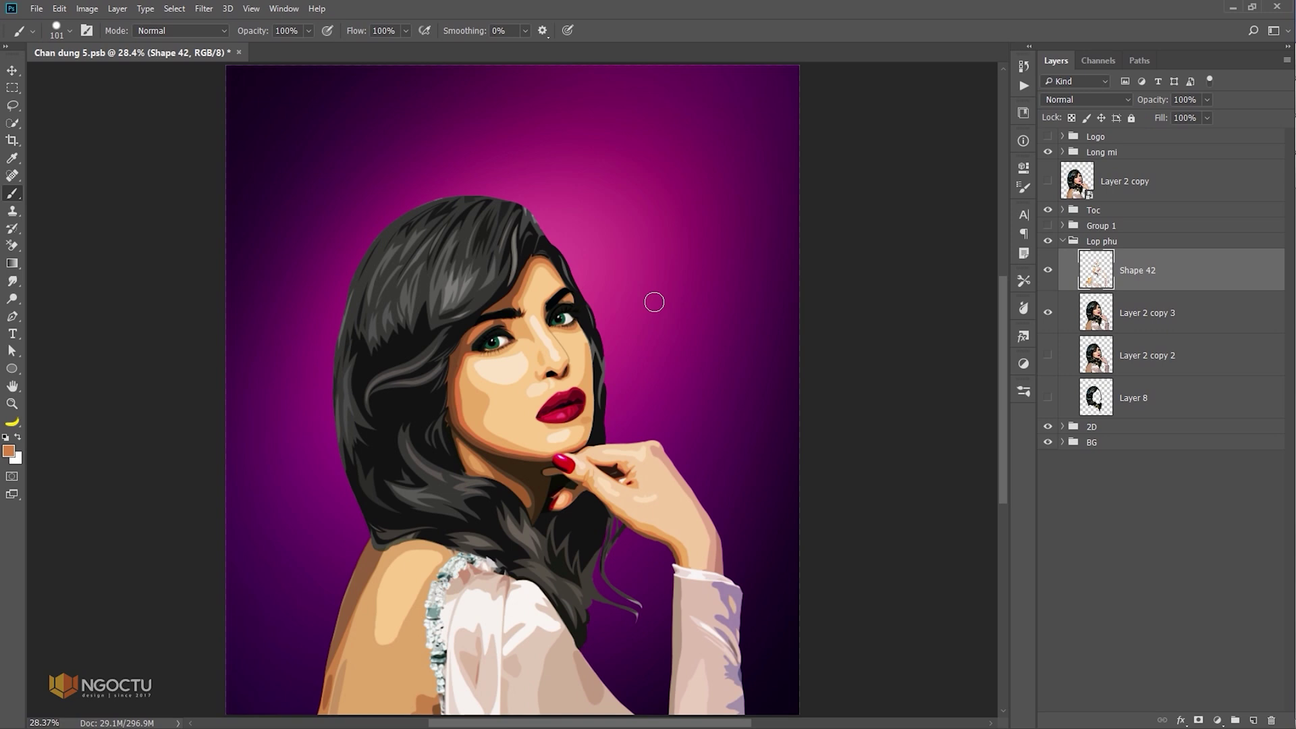
Resize the brush to 99 px in the brush picker, then to 80 px with the bracket keys
{"action": "right_click", "coordinate": [573, 211]}
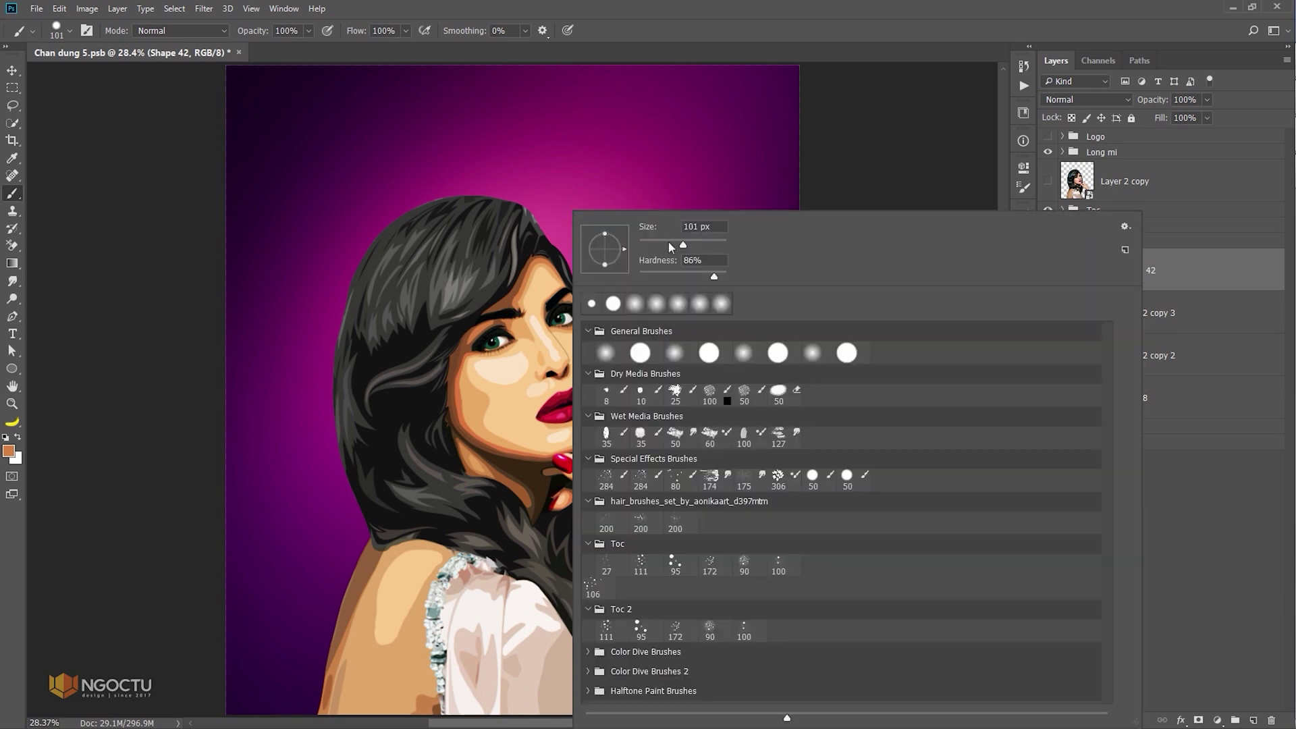
{"action": "left_click_drag", "start_coordinate": [683, 245], "coordinate": [681, 246]}
{"action": "key", "text": "Return"}
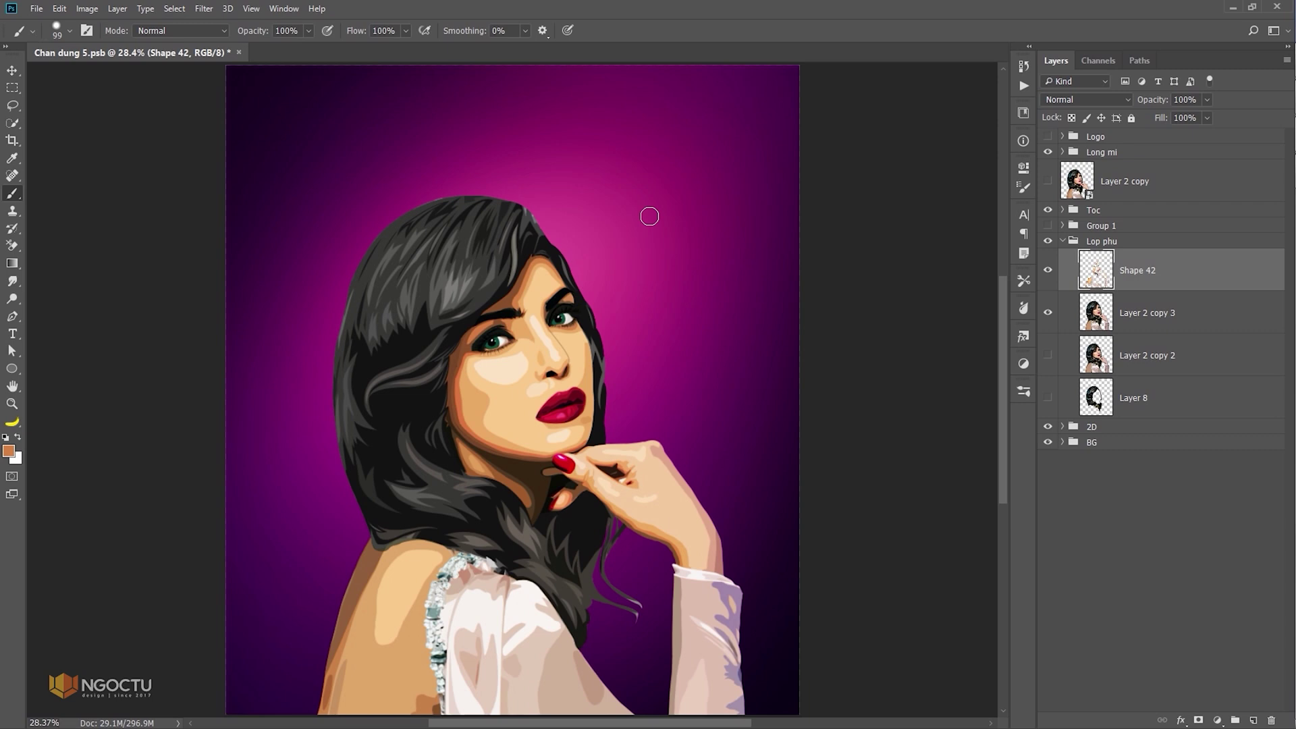
{"action": "key", "text": "bracketright"}
{"action": "key", "text": "bracketright"}
{"action": "key", "text": "bracketleft"}
{"action": "key", "text": "bracketleft"}
{"action": "key", "text": "bracketleft"}
{"action": "key", "text": "bracketright"}
{"action": "key", "text": "bracketright"}
{"action": "key", "text": "bracketright"}
{"action": "key", "text": "bracketright"}
{"action": "key", "text": "bracketright"}
Alt-drag the brush to about 155 px, large and soft, then sample the background magenta
{"action": "key", "text": "alt"}
{"action": "left_click_drag", "start_coordinate": [654, 210], "coordinate": [653, 219]}
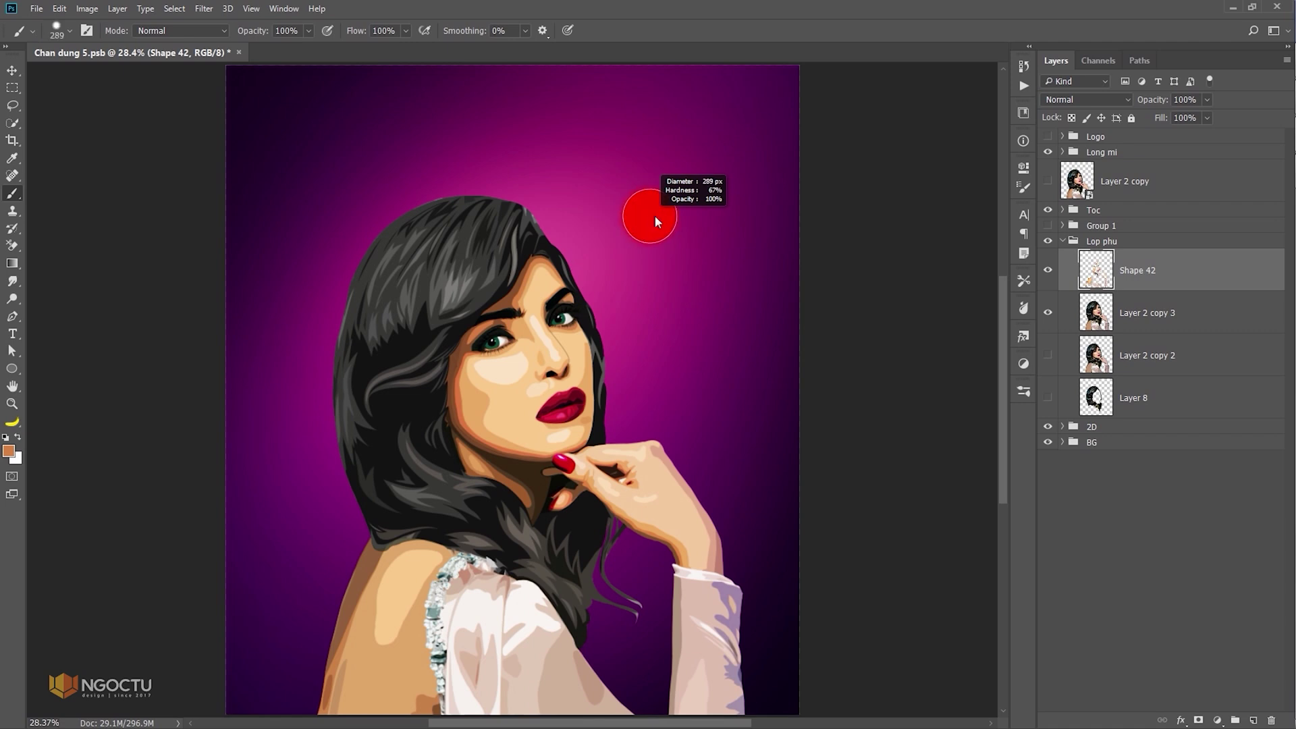
{"action": "mouse_move", "coordinate": [655, 216]}
{"action": "left_mouse_down"}
{"action": "mouse_move", "coordinate": [626, 229]}
{"action": "mouse_move", "coordinate": [689, 228]}
{"action": "mouse_move", "coordinate": [702, 194]}
{"action": "mouse_move", "coordinate": [641, 224]}
{"action": "mouse_move", "coordinate": [635, 381]}
{"action": "mouse_move", "coordinate": [655, 155]}
{"action": "left_mouse_up"}
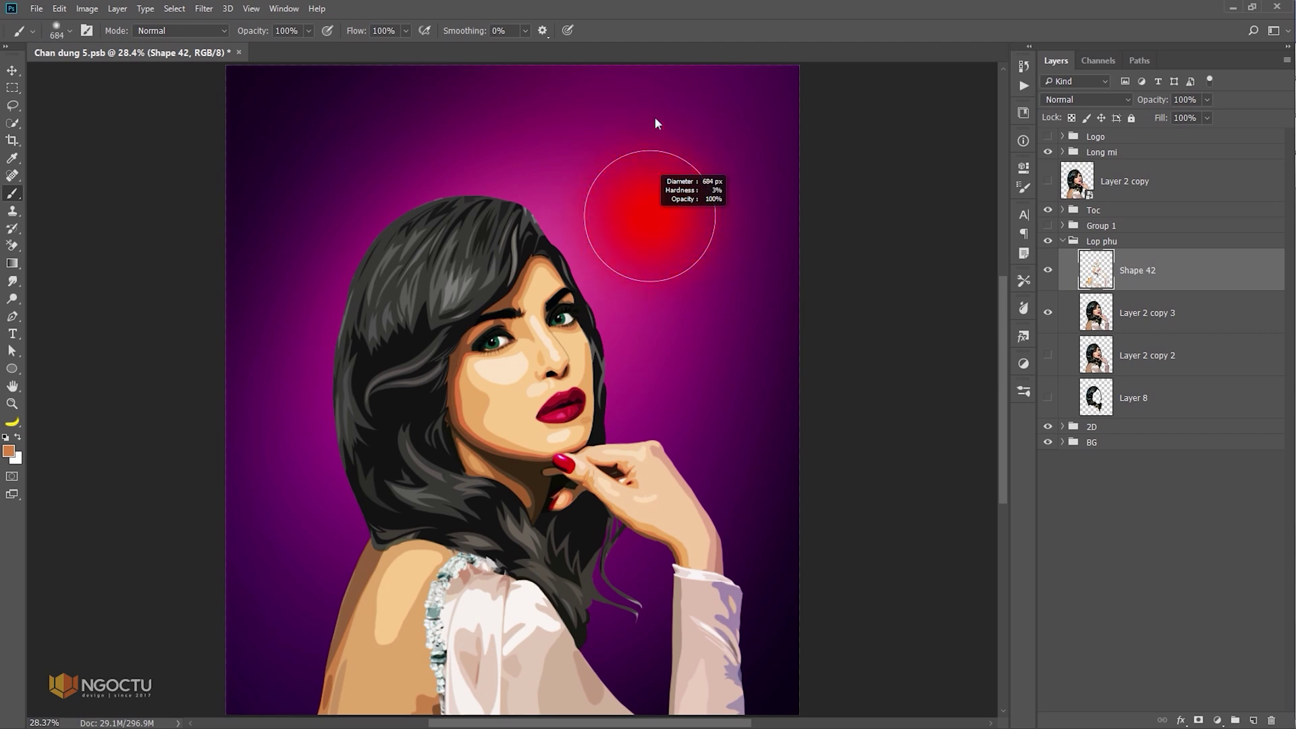
{"action": "left_click_drag", "start_coordinate": [655, 81], "coordinate": [655, 76]}
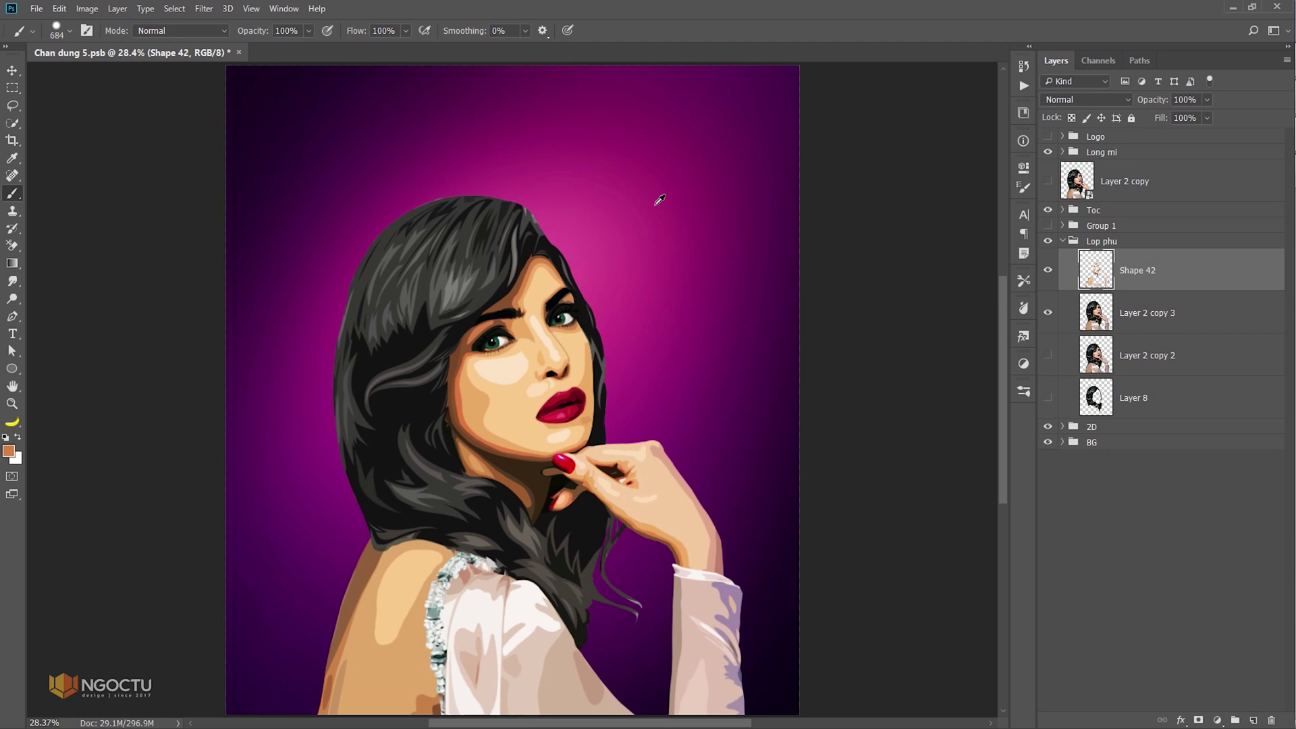
{"action": "left_click", "coordinate": [655, 200], "text": "alt"}
Sample the skin tone and shrink the brush to 44 px, then smaller, for fine detail
{"action": "left_click", "coordinate": [1048, 270]}
{"action": "scroll", "coordinate": [540, 341], "scroll_direction": "up", "scroll_amount": 8}
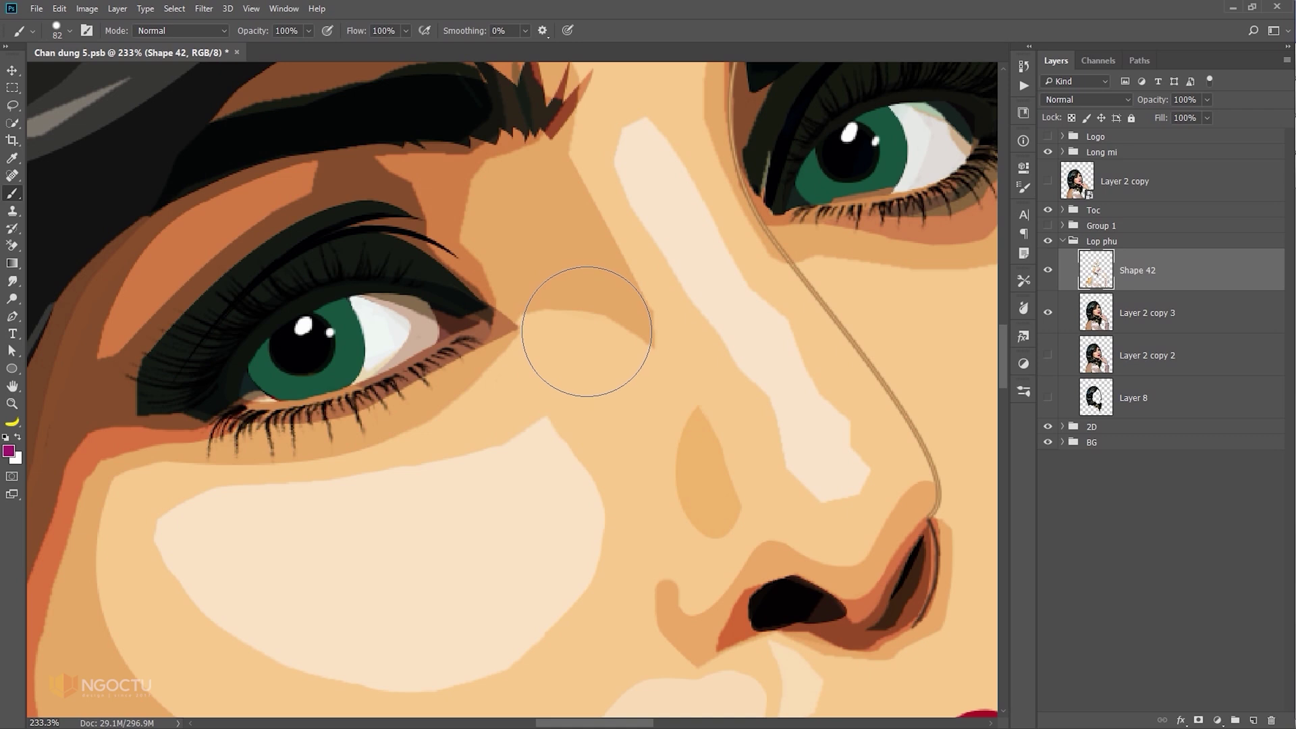
{"action": "left_click", "coordinate": [567, 279], "text": "alt"}
{"action": "left_click_drag", "start_coordinate": [583, 296], "coordinate": [570, 296]}
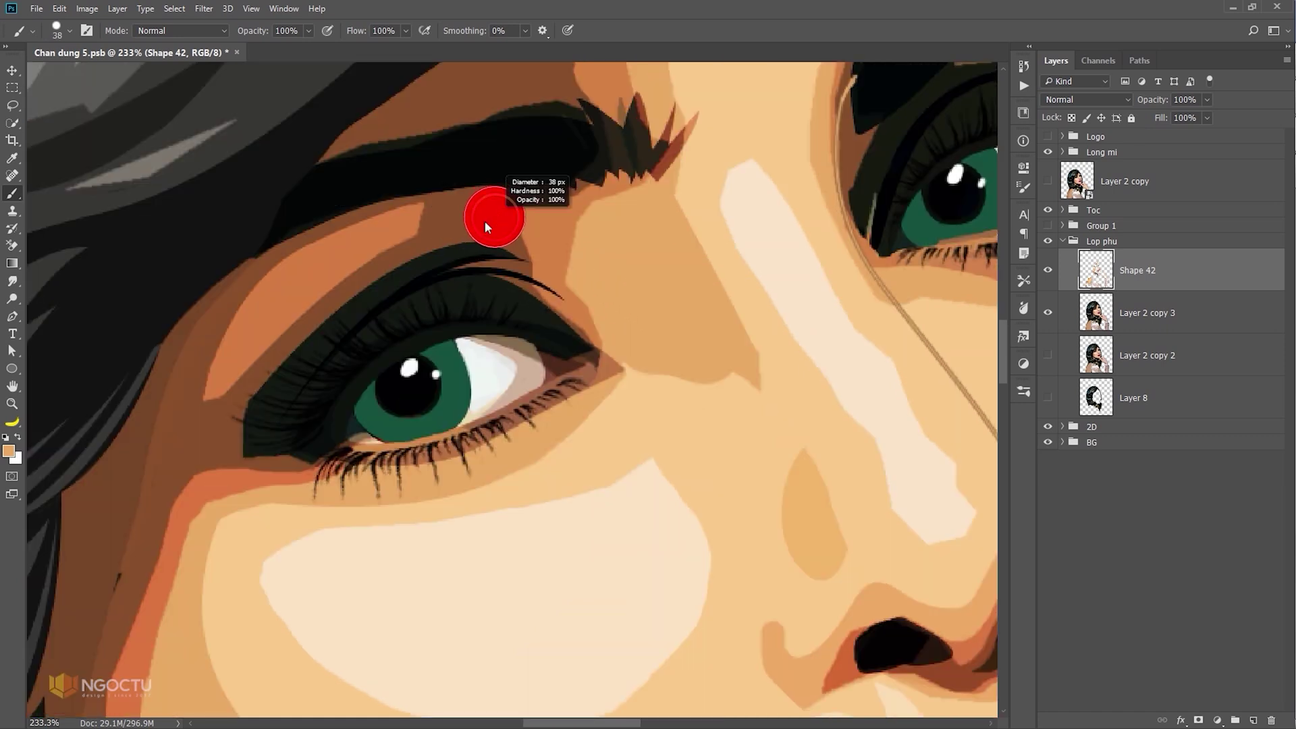
{"action": "left_click_drag", "start_coordinate": [494, 217], "coordinate": [468, 219]}
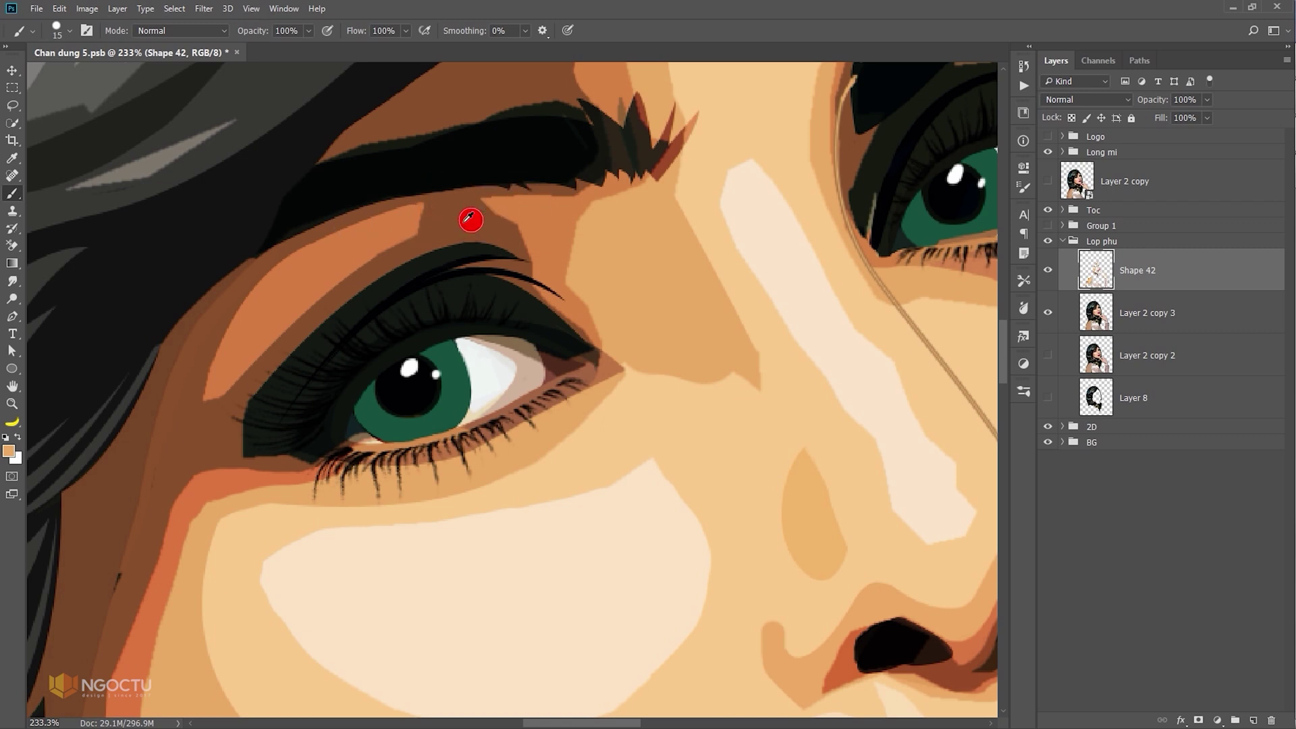
Paint darker orange across the brow and light peach over the skin below the eye
{"action": "left_click", "coordinate": [405, 216], "text": "alt"}
{"action": "left_click_drag", "start_coordinate": [405, 197], "coordinate": [500, 197]}
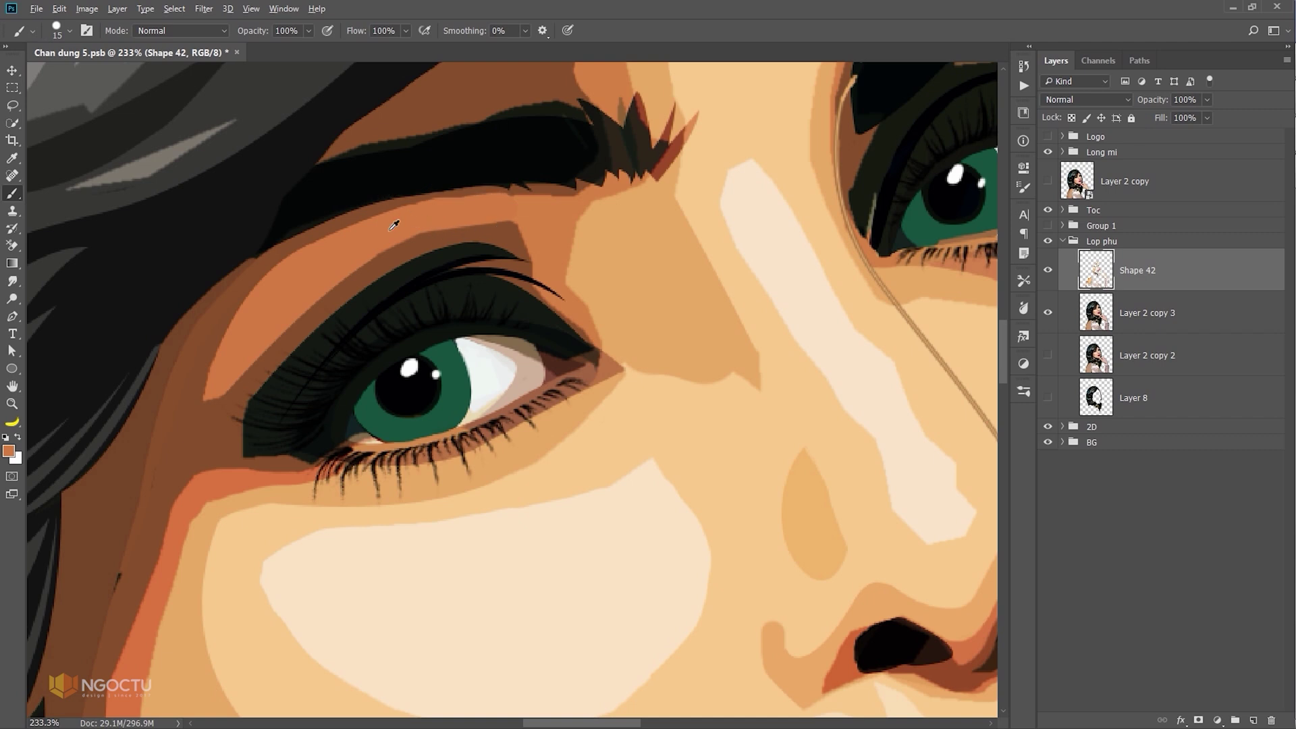
{"action": "left_click", "coordinate": [711, 387], "text": "alt"}
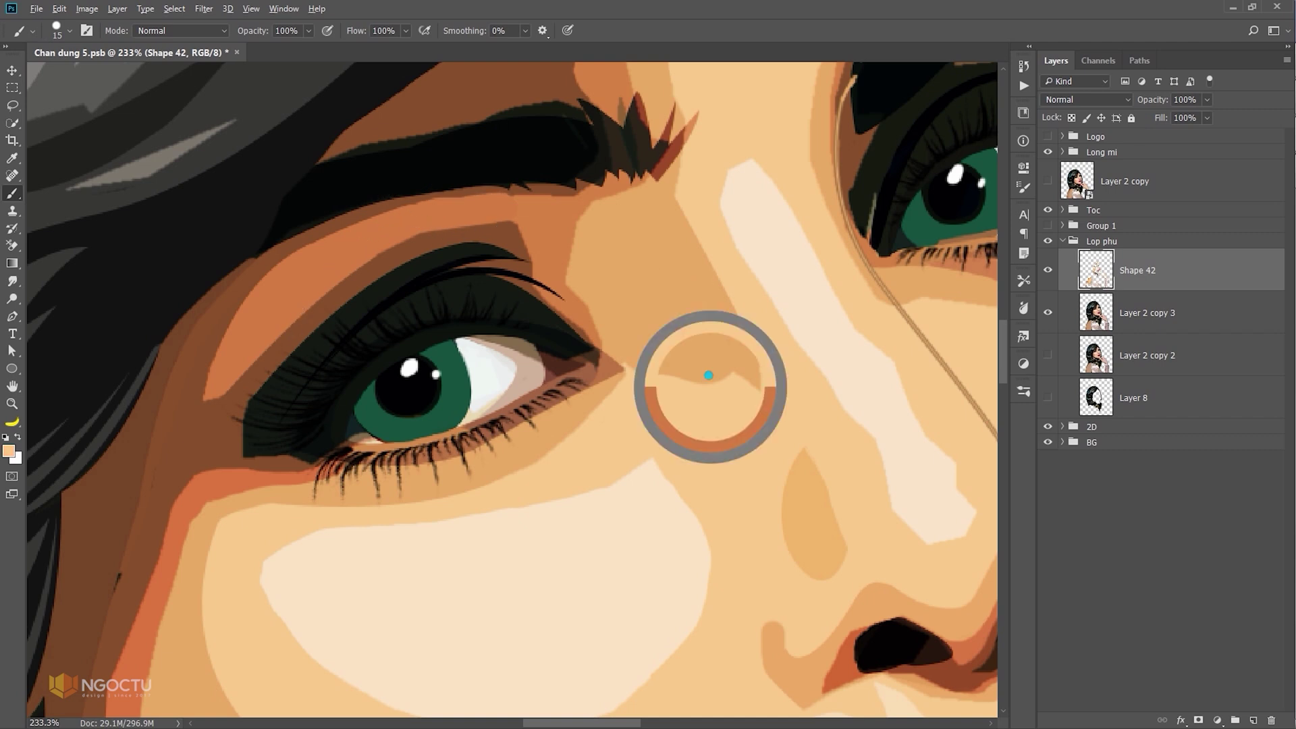
{"action": "left_click_drag", "start_coordinate": [737, 394], "coordinate": [638, 373]}
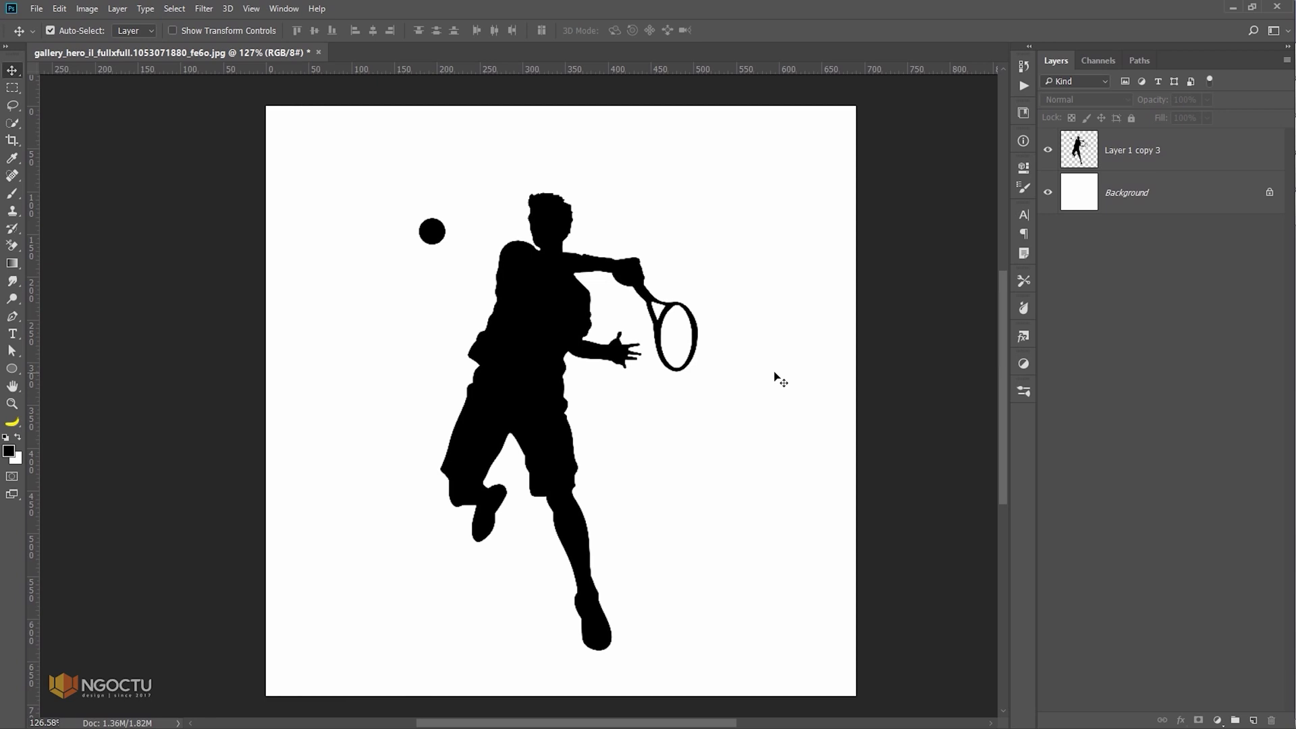
Hide Background, view at 100%, and Ctrl-click Layer 1 copy 3 to load the silhouette selection
{"action": "left_click", "coordinate": [1047, 193]}
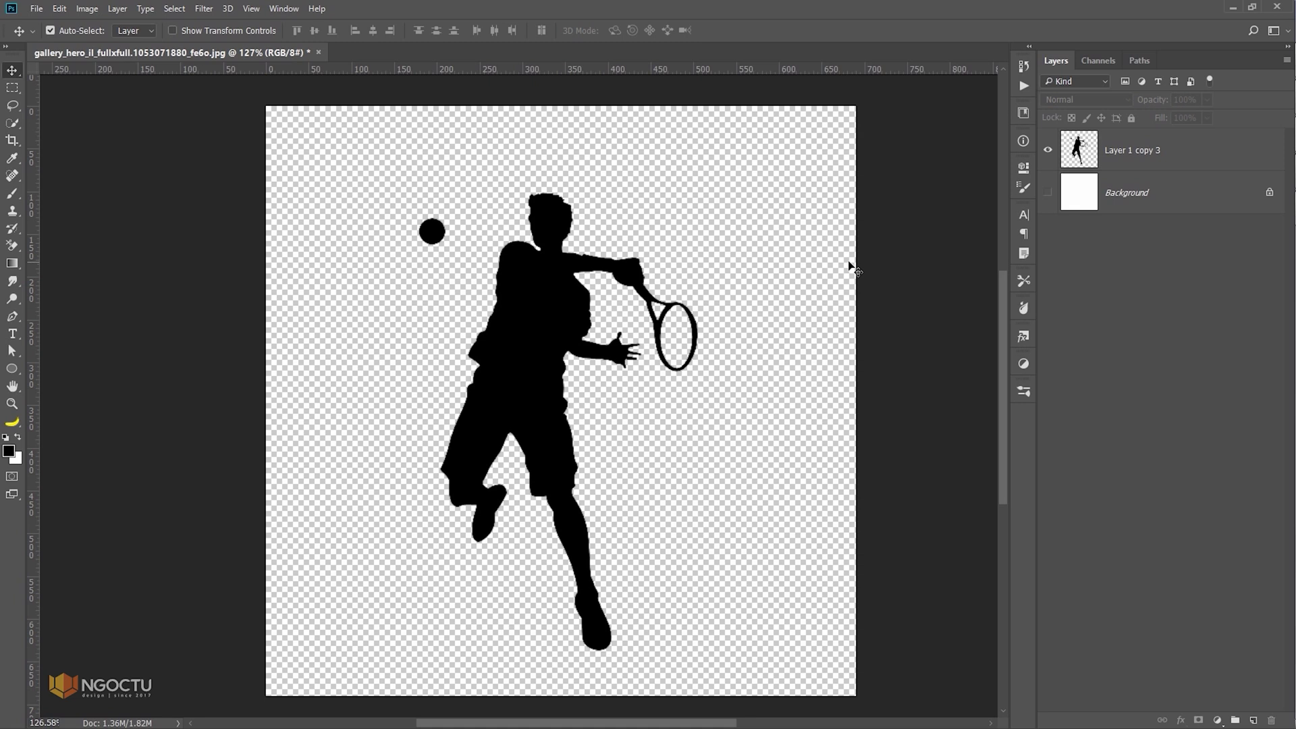
{"action": "right_click", "coordinate": [555, 291]}
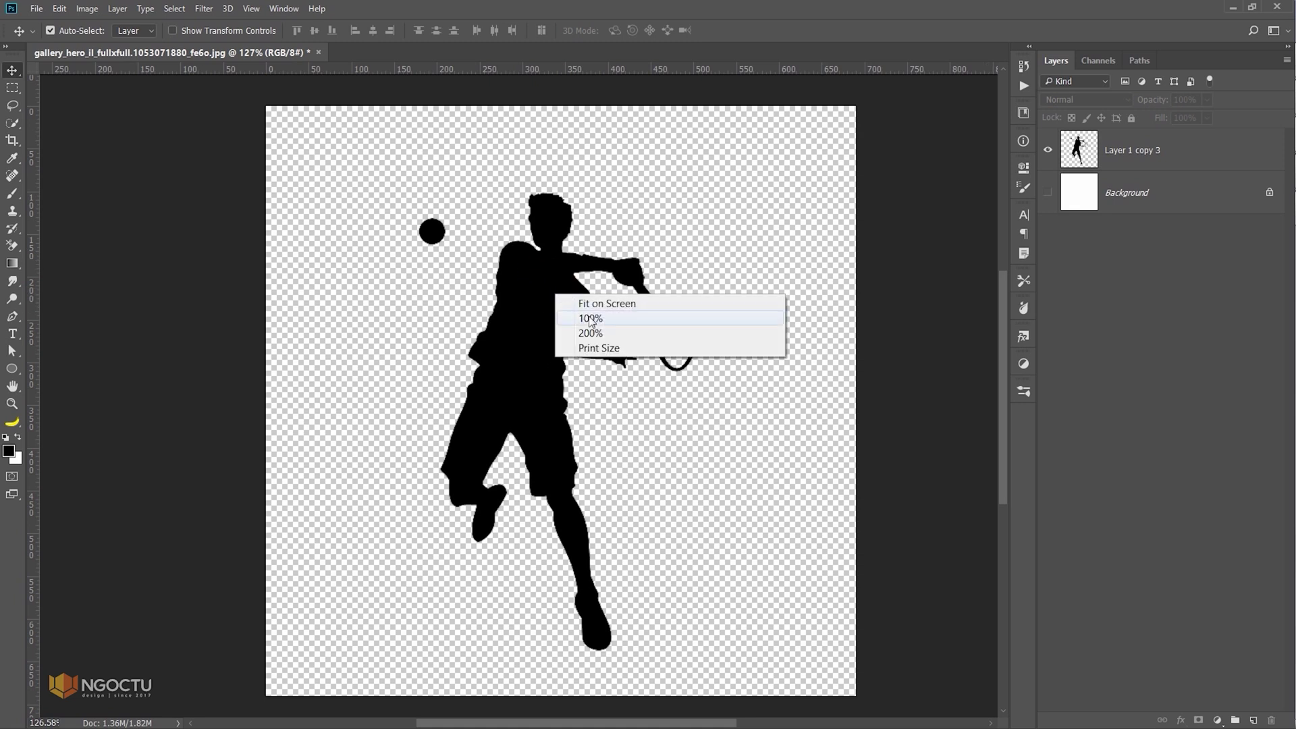
{"action": "left_click", "coordinate": [591, 318]}
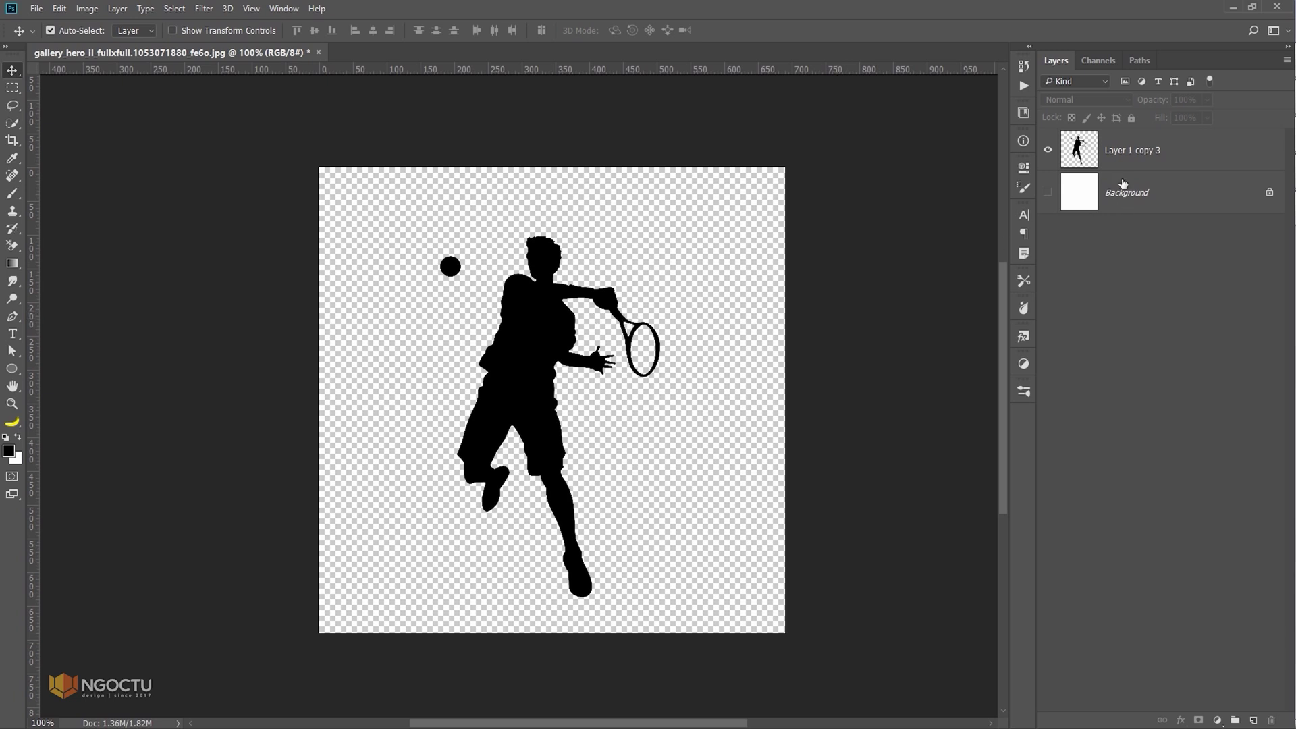
{"action": "key", "text": "ctrl"}
{"action": "left_click", "coordinate": [1077, 151], "text": "ctrl"}
Show only the white Background and turn the selection into a work path at 1.0 tolerance
{"action": "left_click", "coordinate": [1048, 150]}
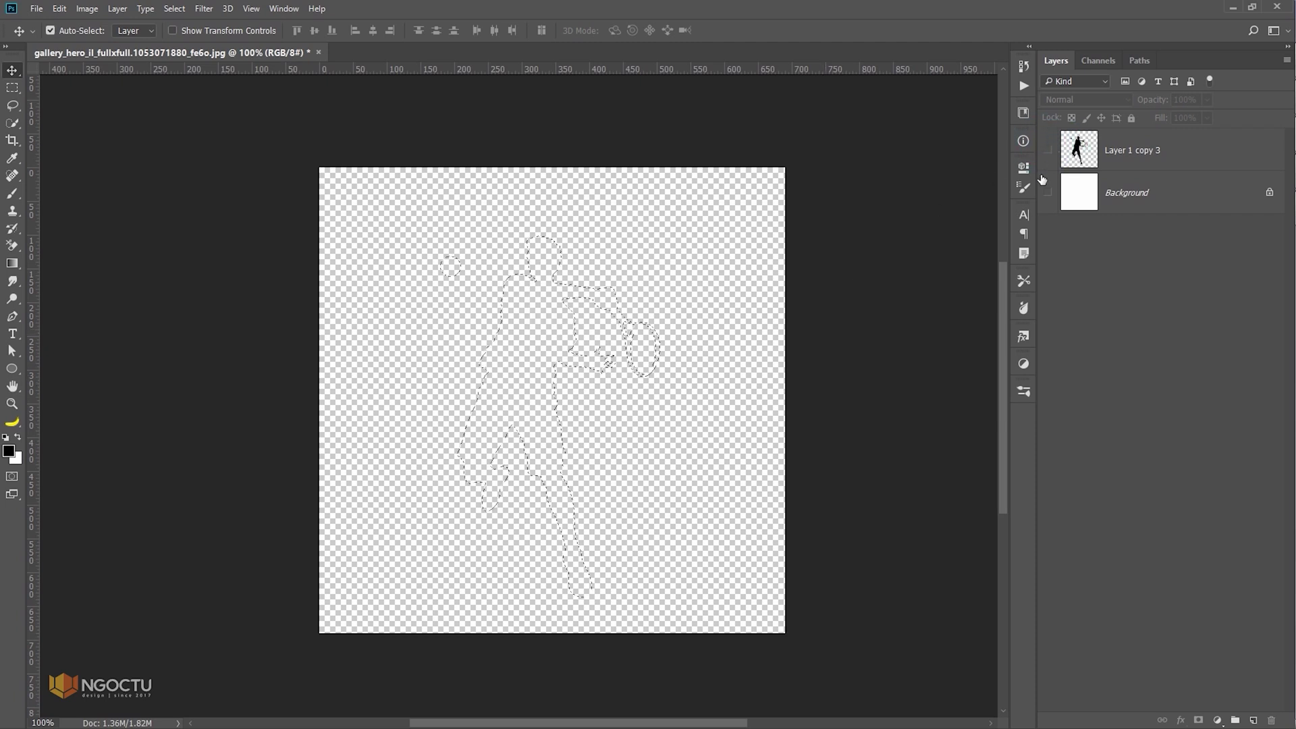
{"action": "left_click", "coordinate": [1048, 192]}
{"action": "key", "text": "ctrl+0"}
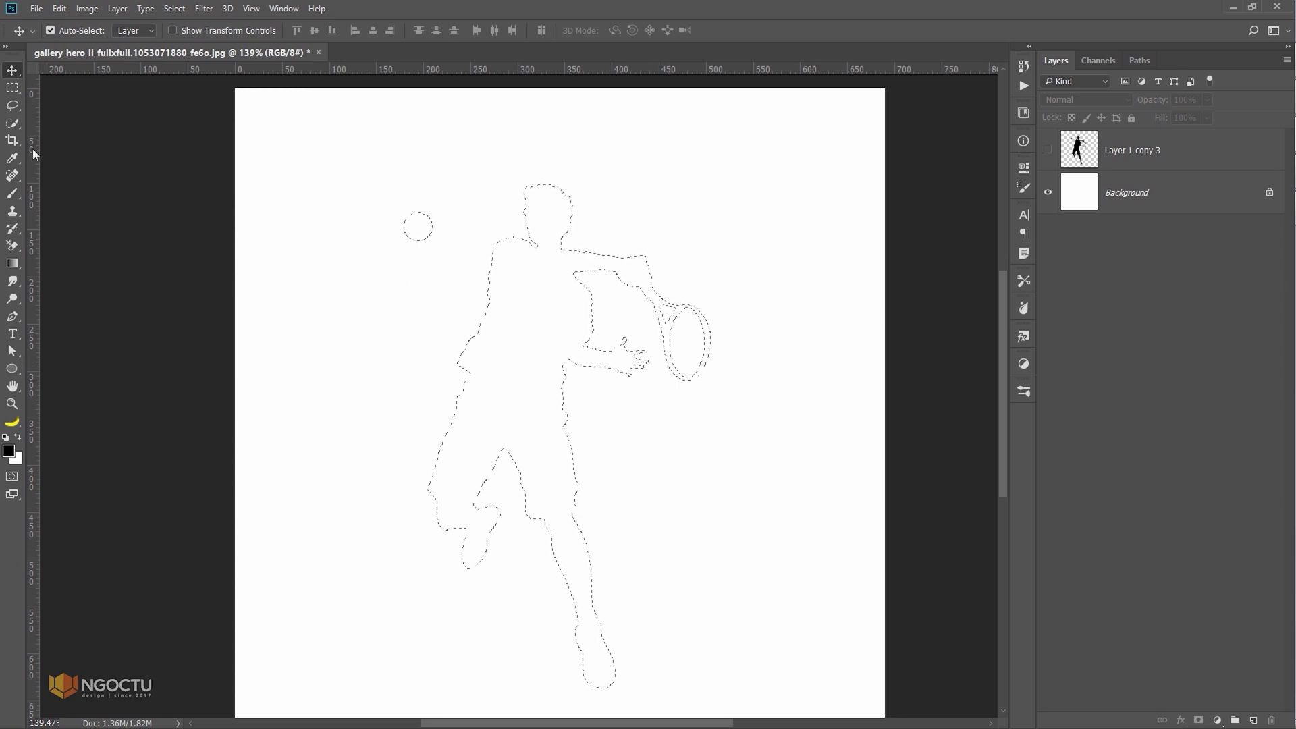
{"action": "left_click", "coordinate": [14, 106]}
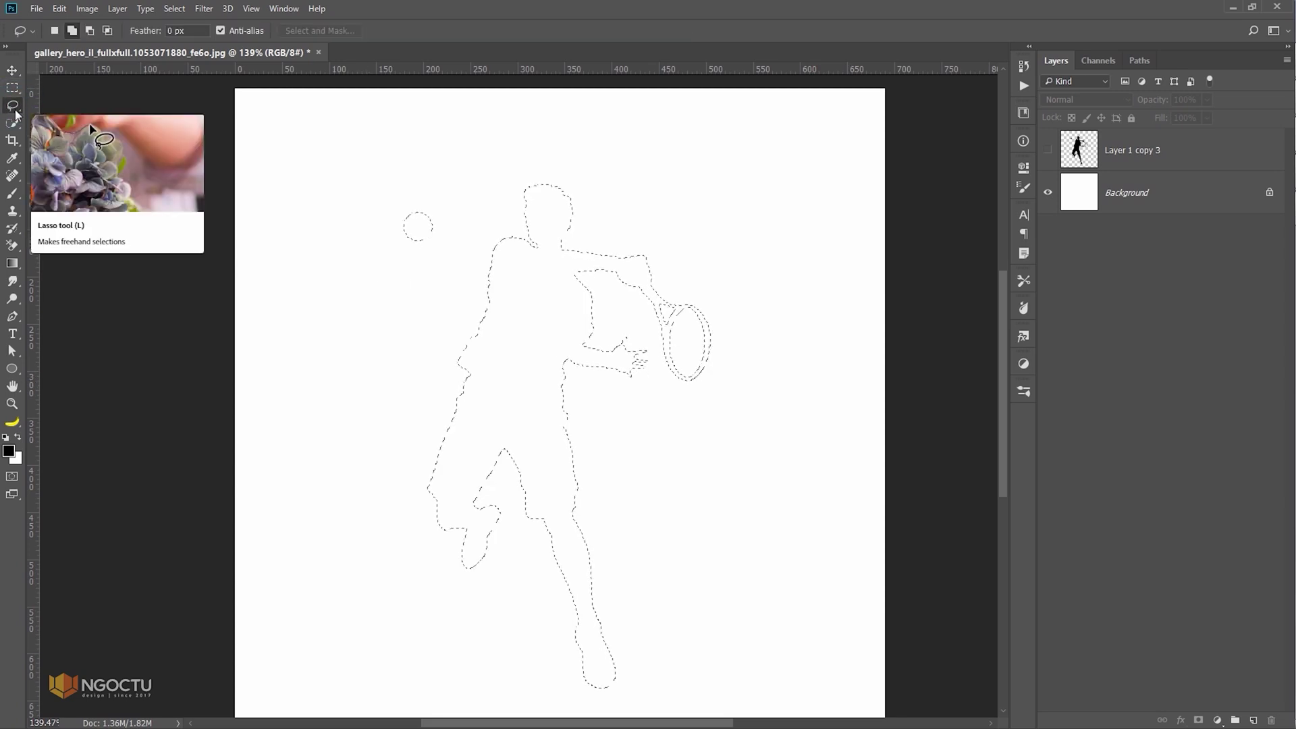
{"action": "right_click", "coordinate": [533, 293]}
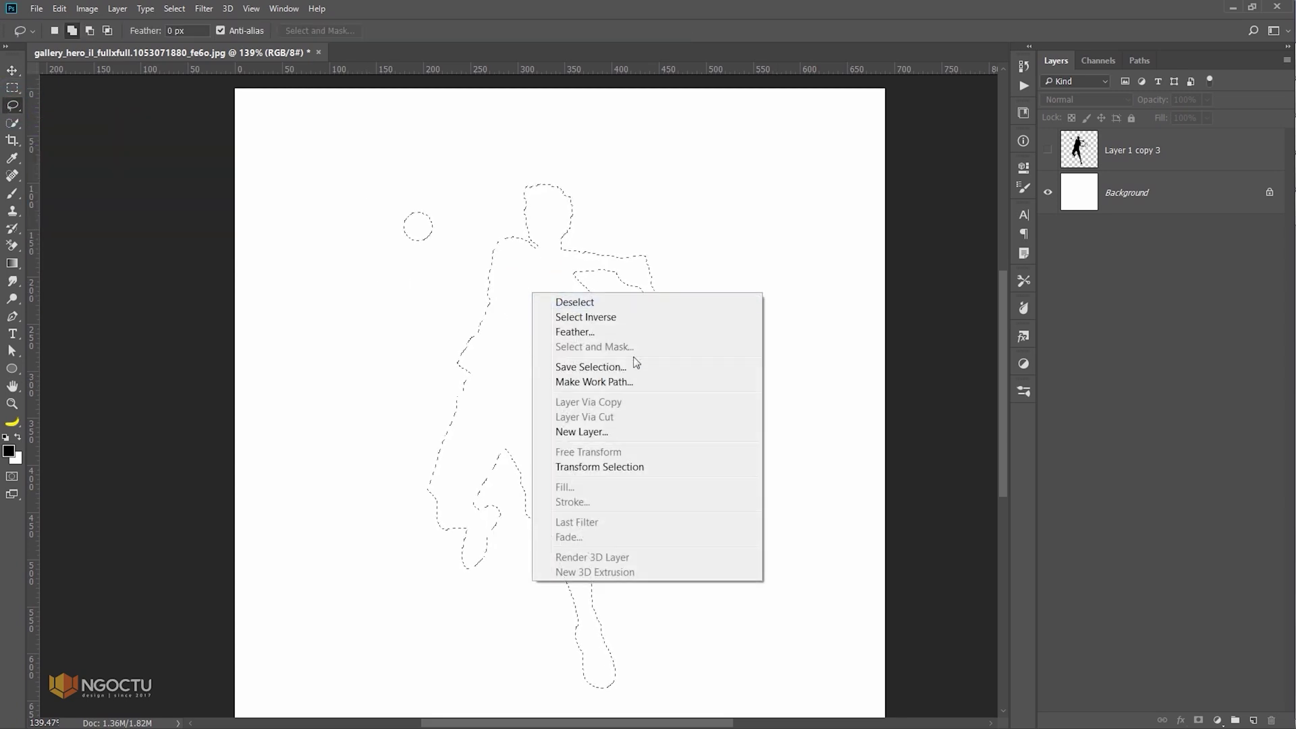
{"action": "left_click", "coordinate": [608, 382]}
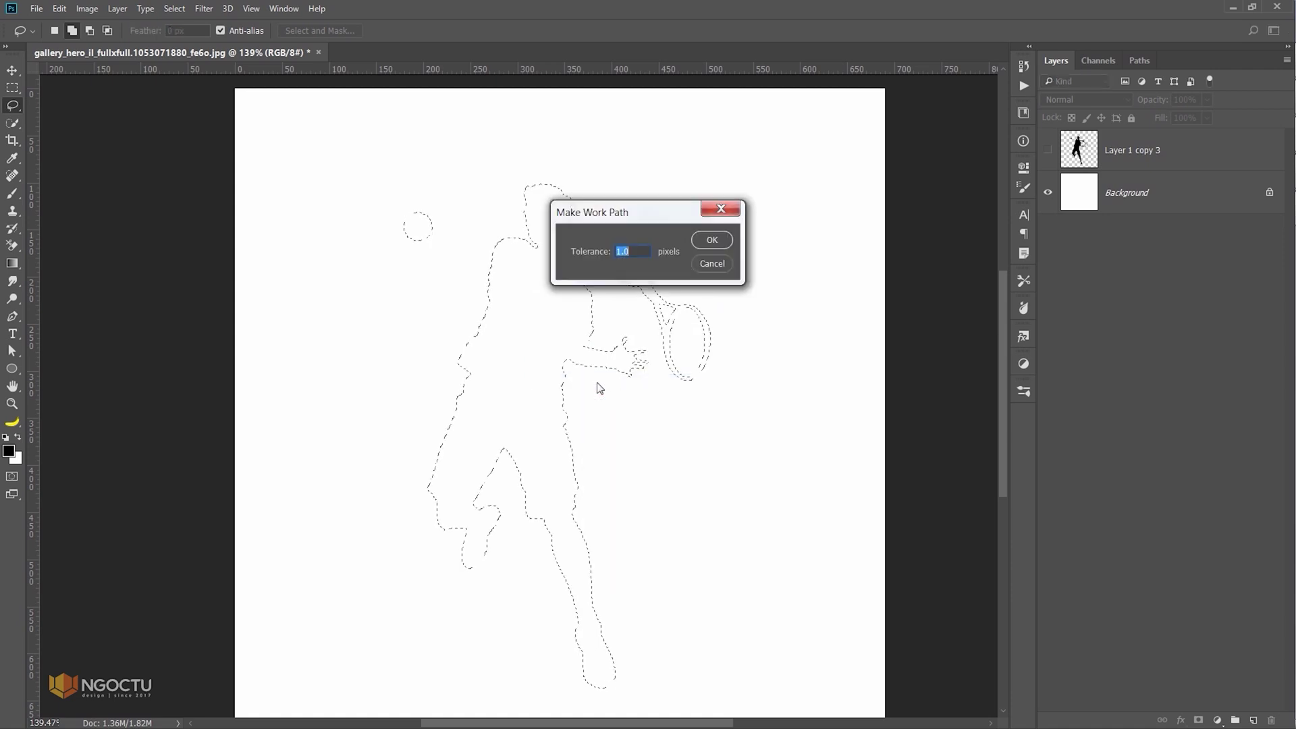
{"action": "left_click", "coordinate": [713, 243]}
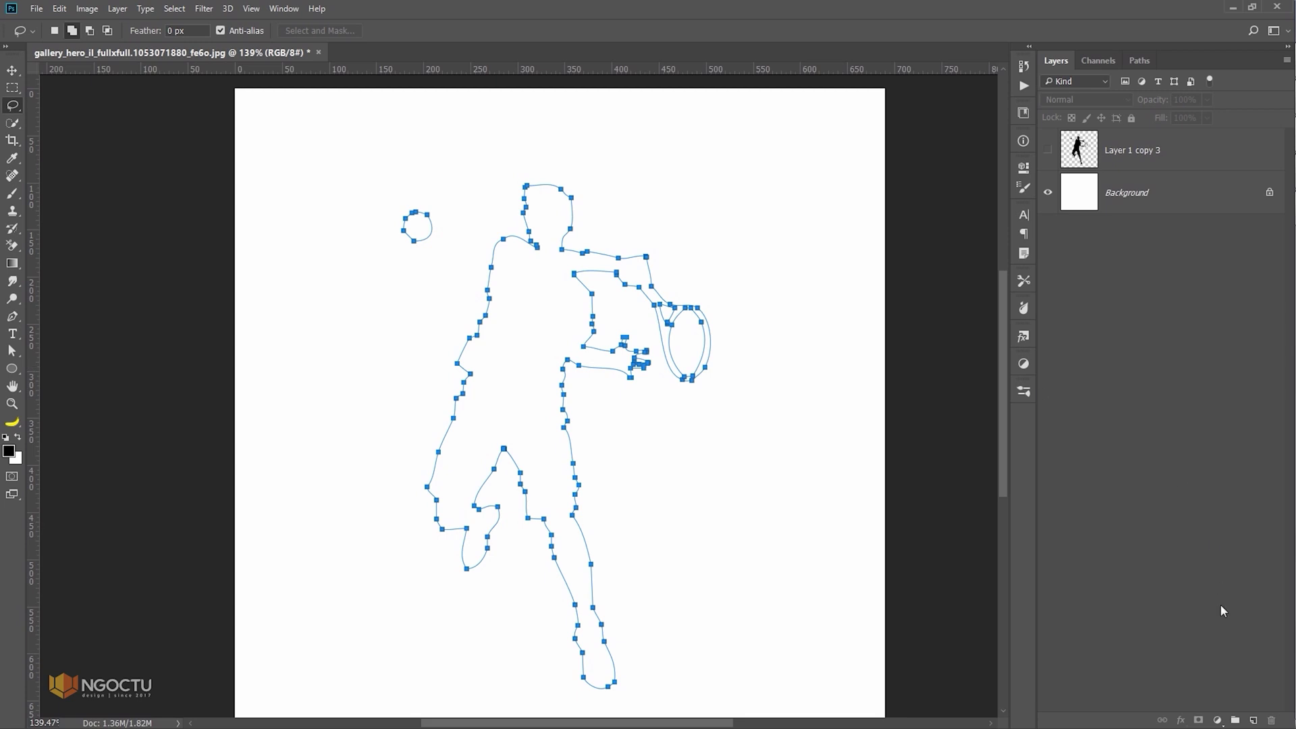
Add a black Solid Color fill layer shaped by the path and hide the original silhouette
{"action": "left_click", "coordinate": [1218, 719]}
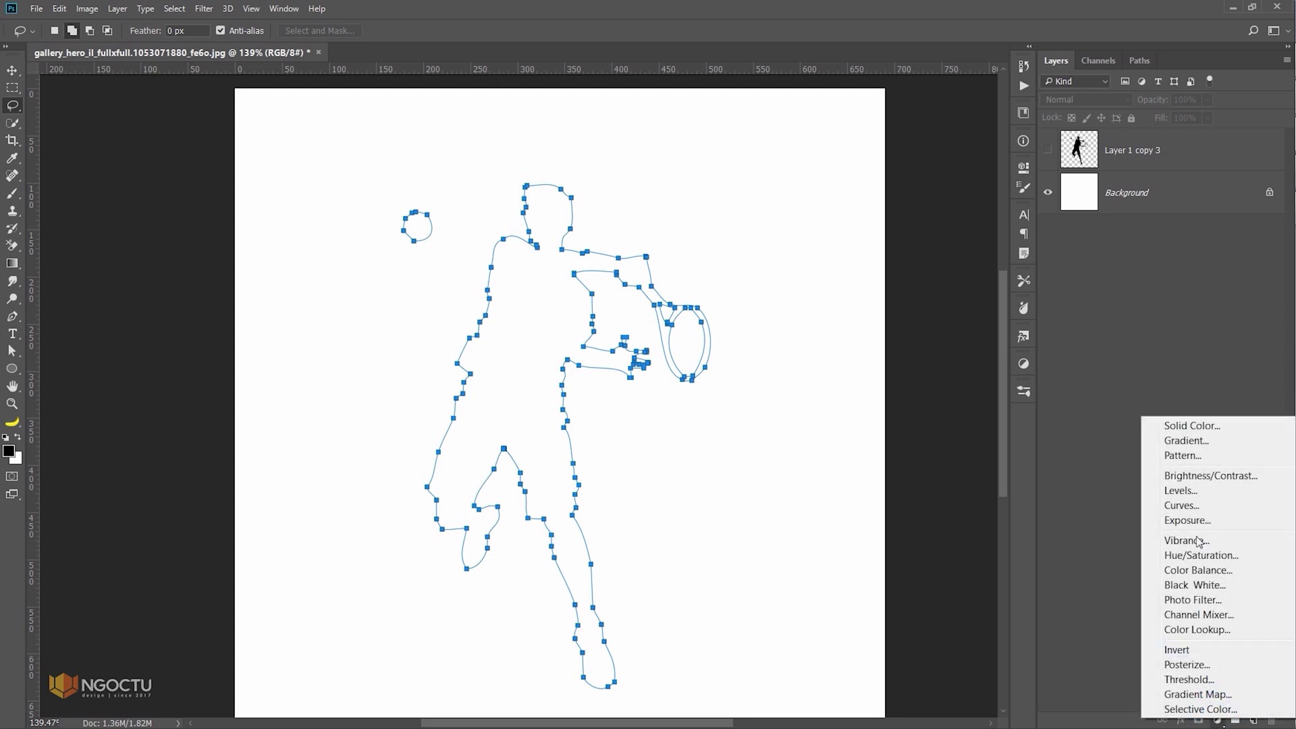
{"action": "left_click", "coordinate": [1193, 426]}
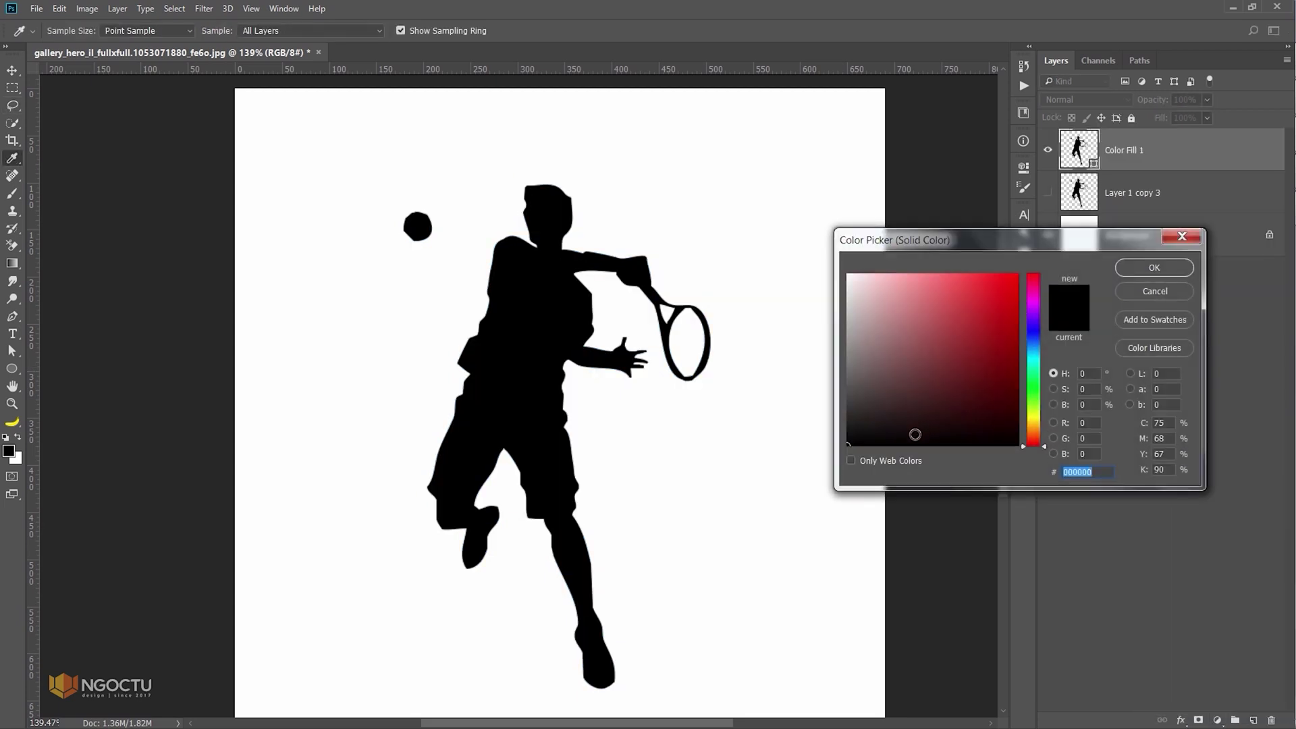
{"action": "left_click", "coordinate": [1154, 268]}
{"action": "key", "text": "l"}
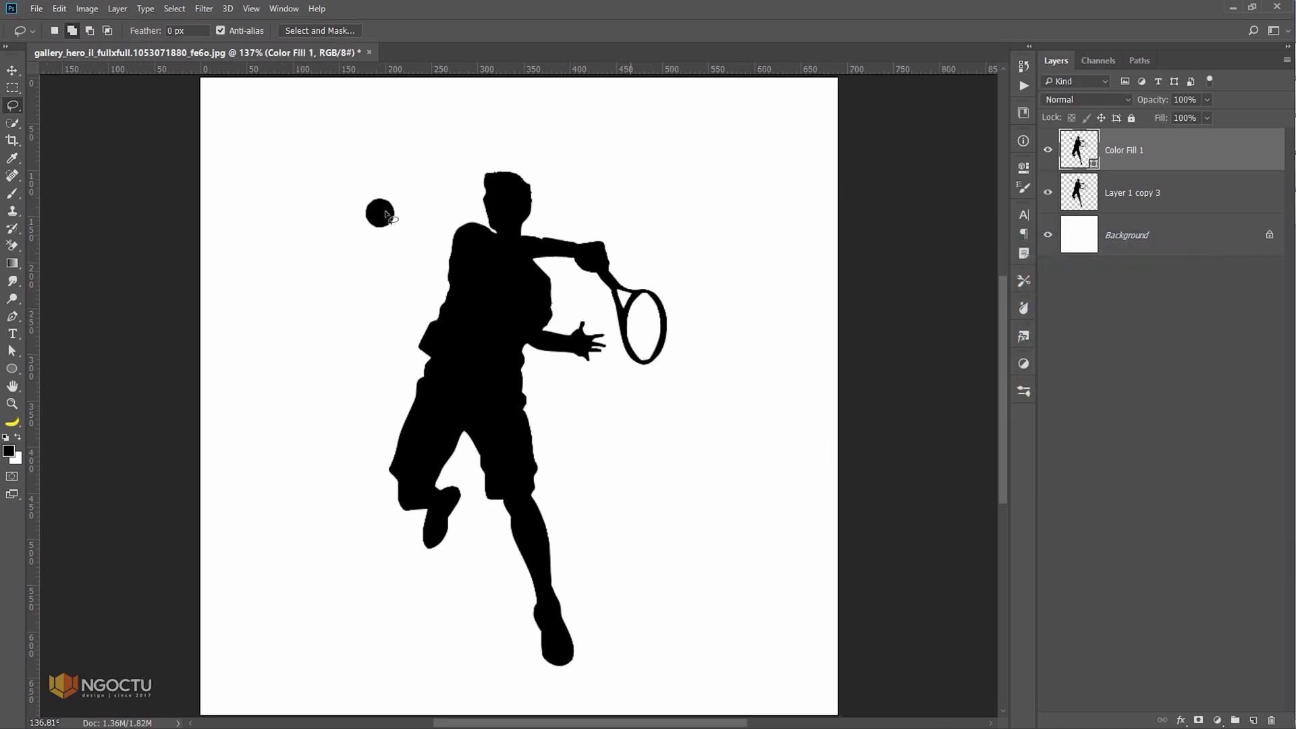
{"action": "left_click", "coordinate": [1048, 192]}
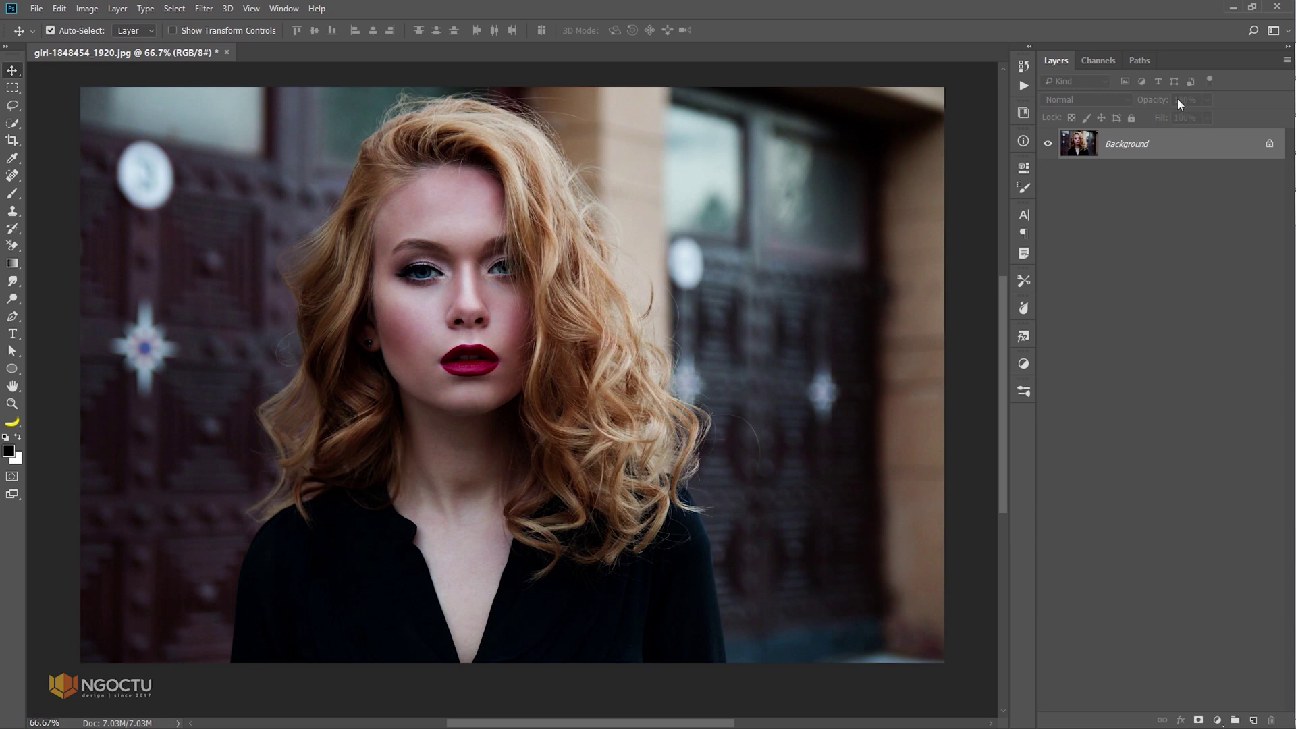
Shift the Red channel left with Shift+Left, then zoom in on the woman's face
{"action": "left_click", "coordinate": [1097, 60]}
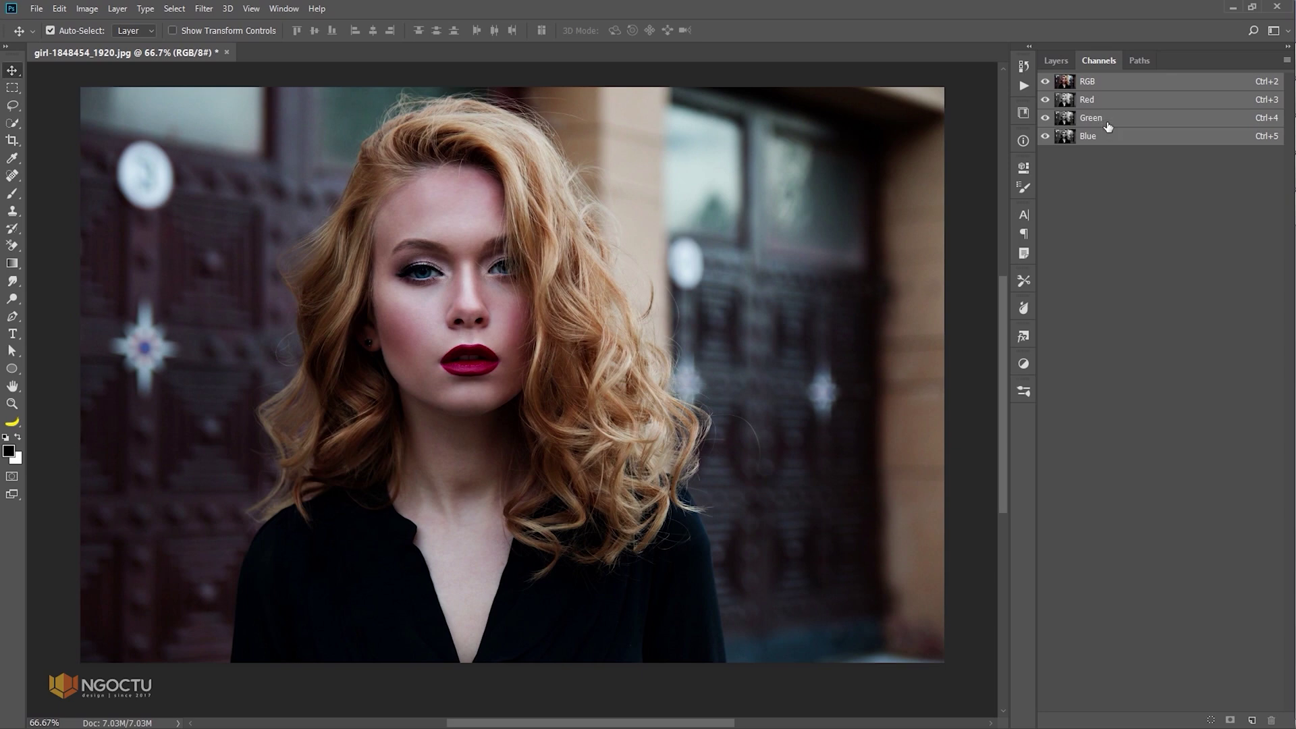
{"action": "left_click", "coordinate": [1098, 100]}
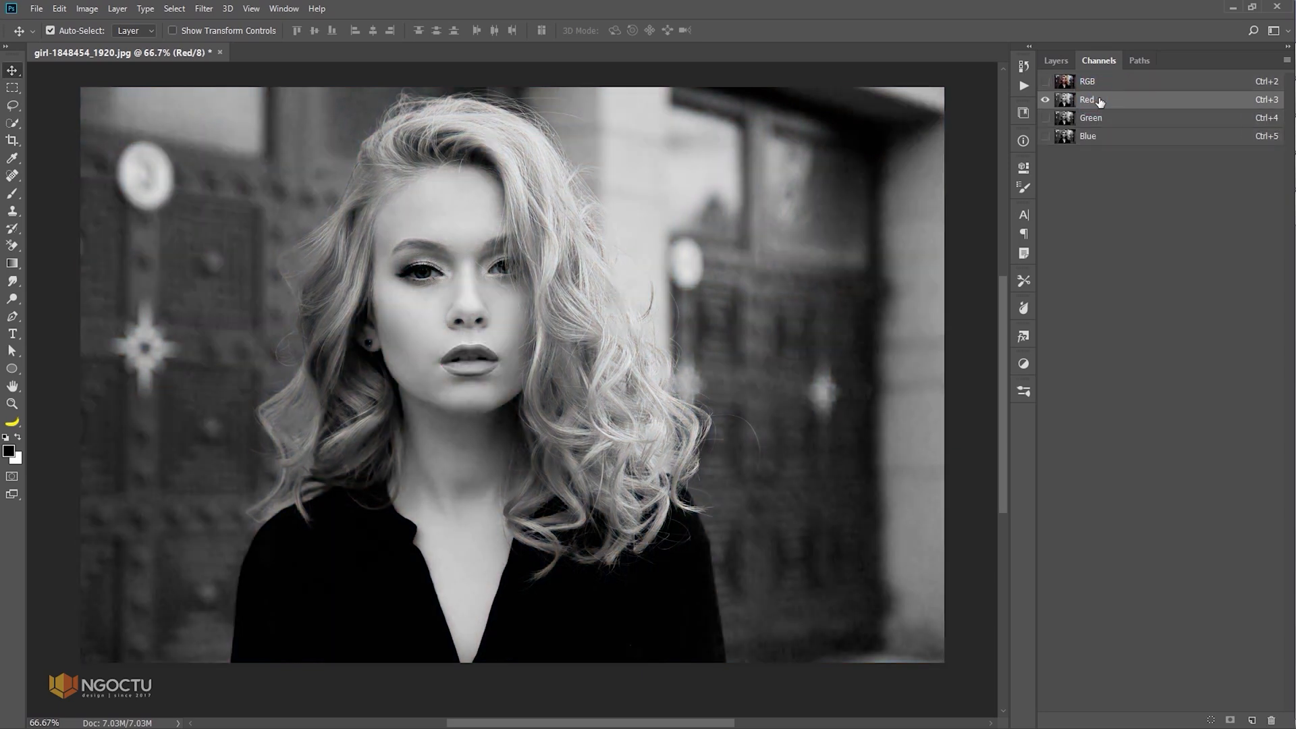
{"action": "left_click", "coordinate": [1045, 81]}
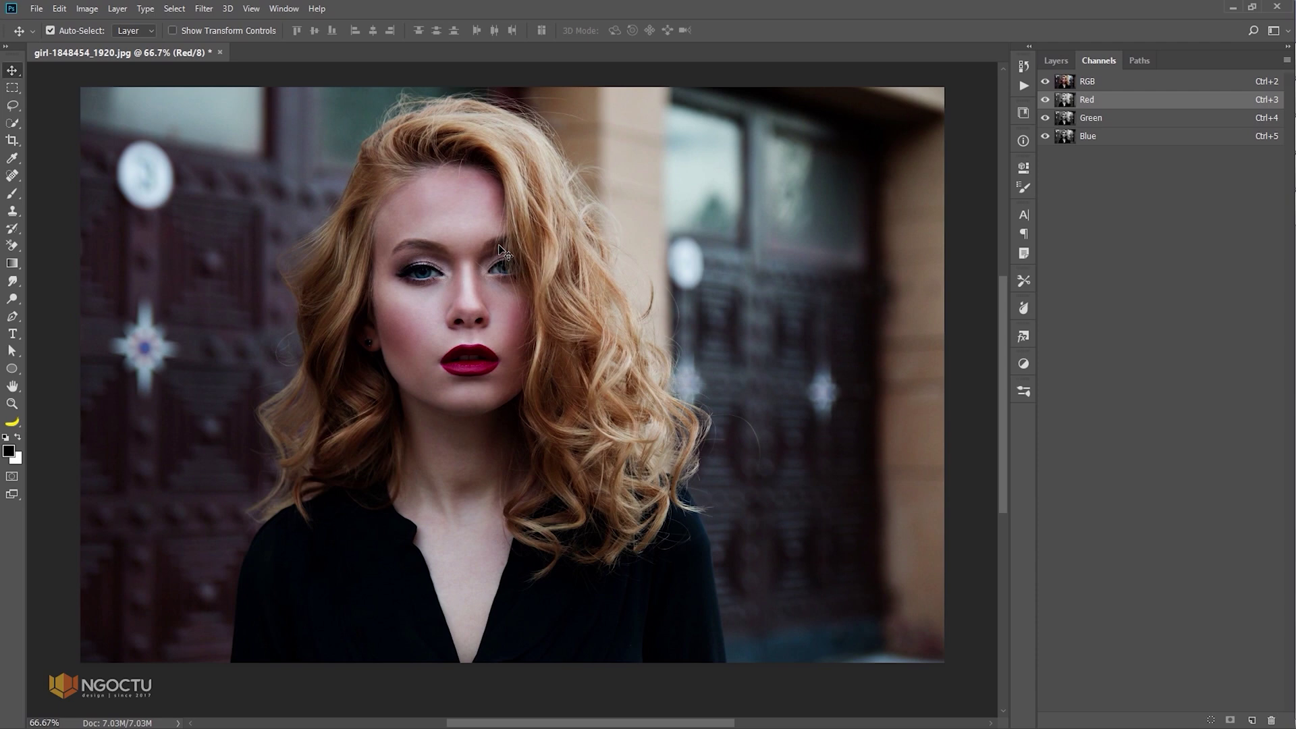
{"action": "key", "text": "shift+Left"}
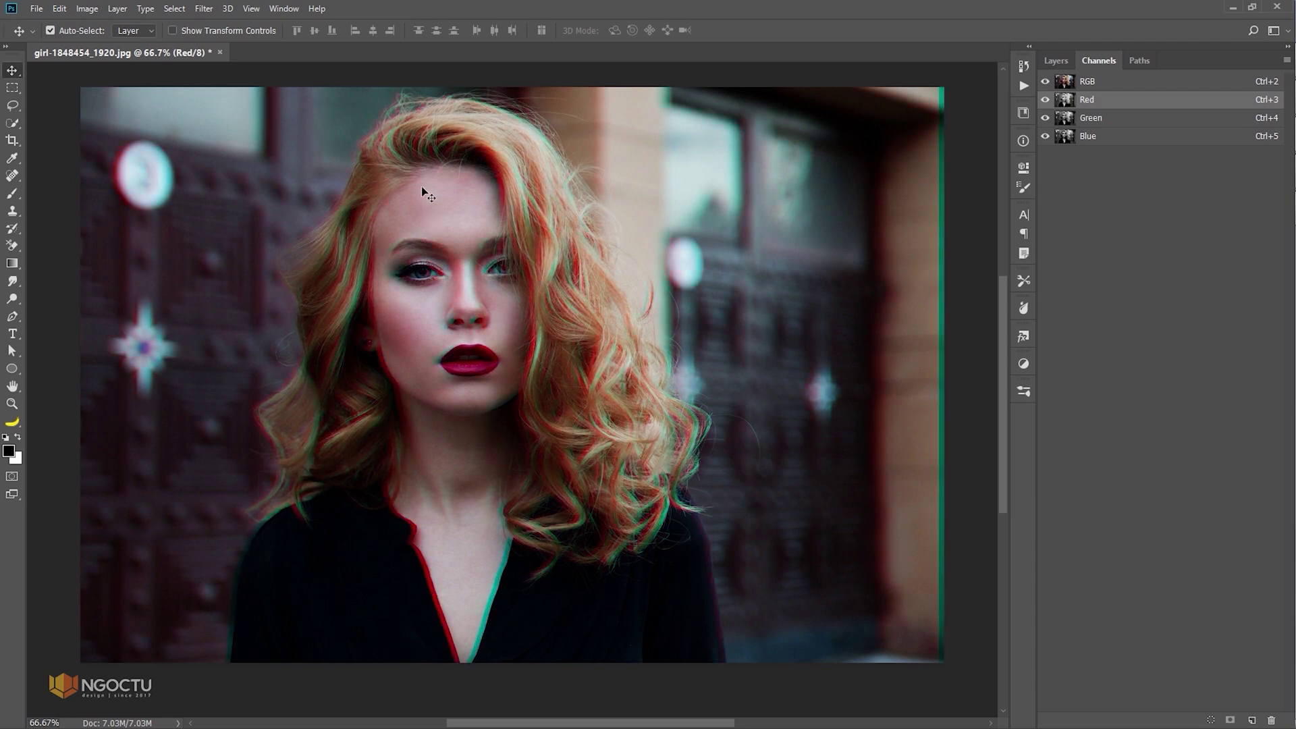
{"action": "left_click_drag", "start_coordinate": [425, 191], "coordinate": [611, 325]}
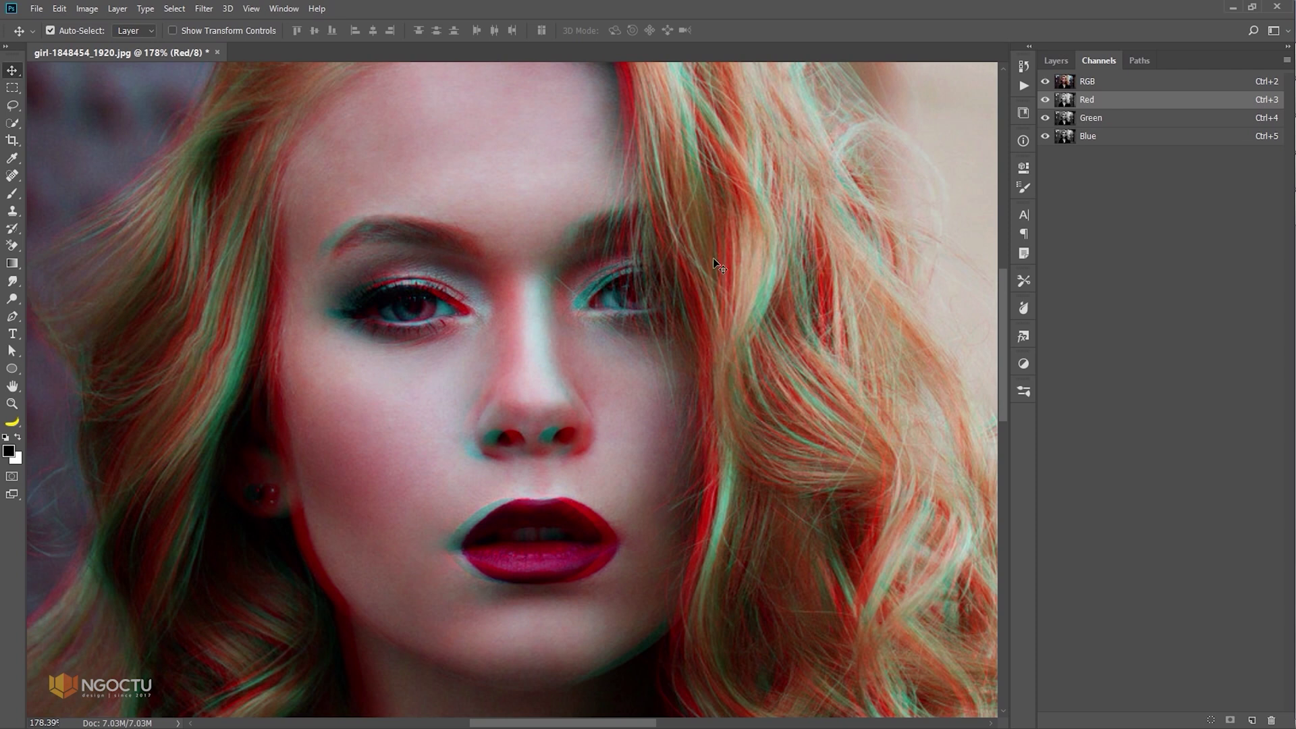
Nudge the Green channel upward, select the Blue channel, and pan from the hair back to the face
{"action": "left_click", "coordinate": [1108, 119]}
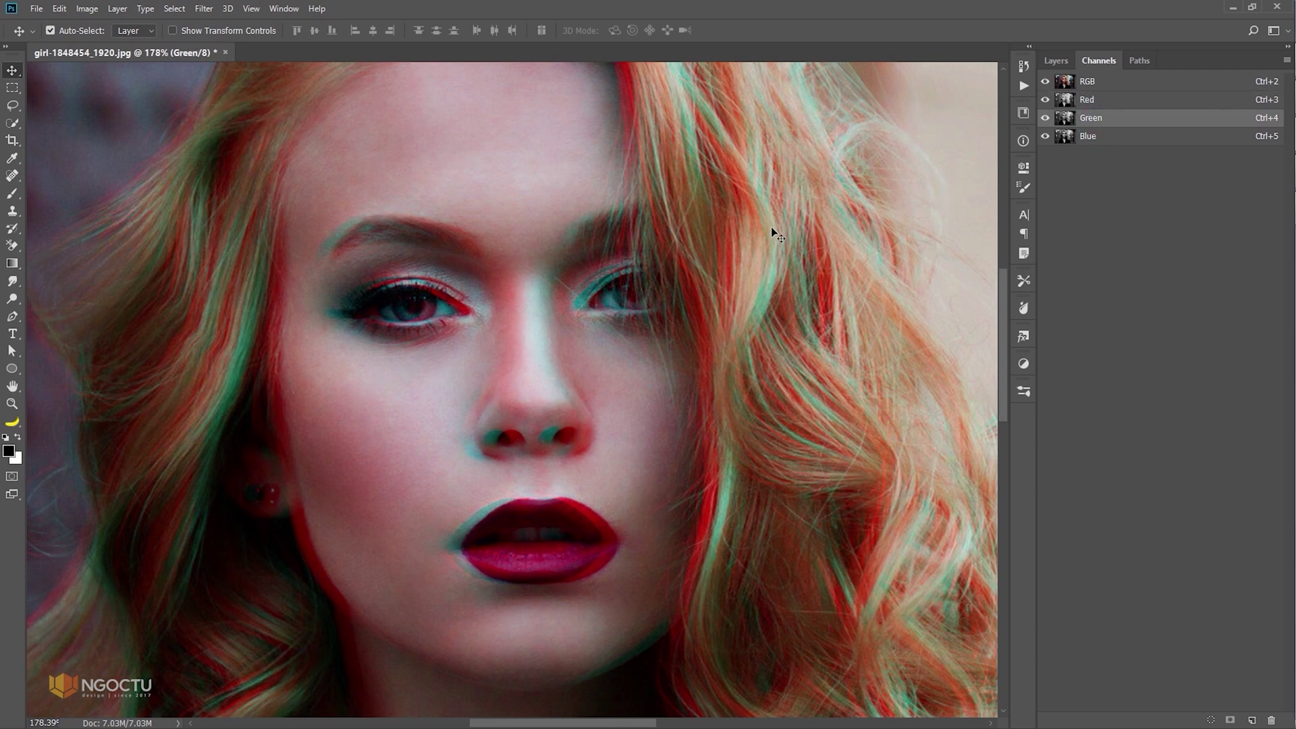
{"action": "key", "text": "Up"}
{"action": "key", "text": "Up"}
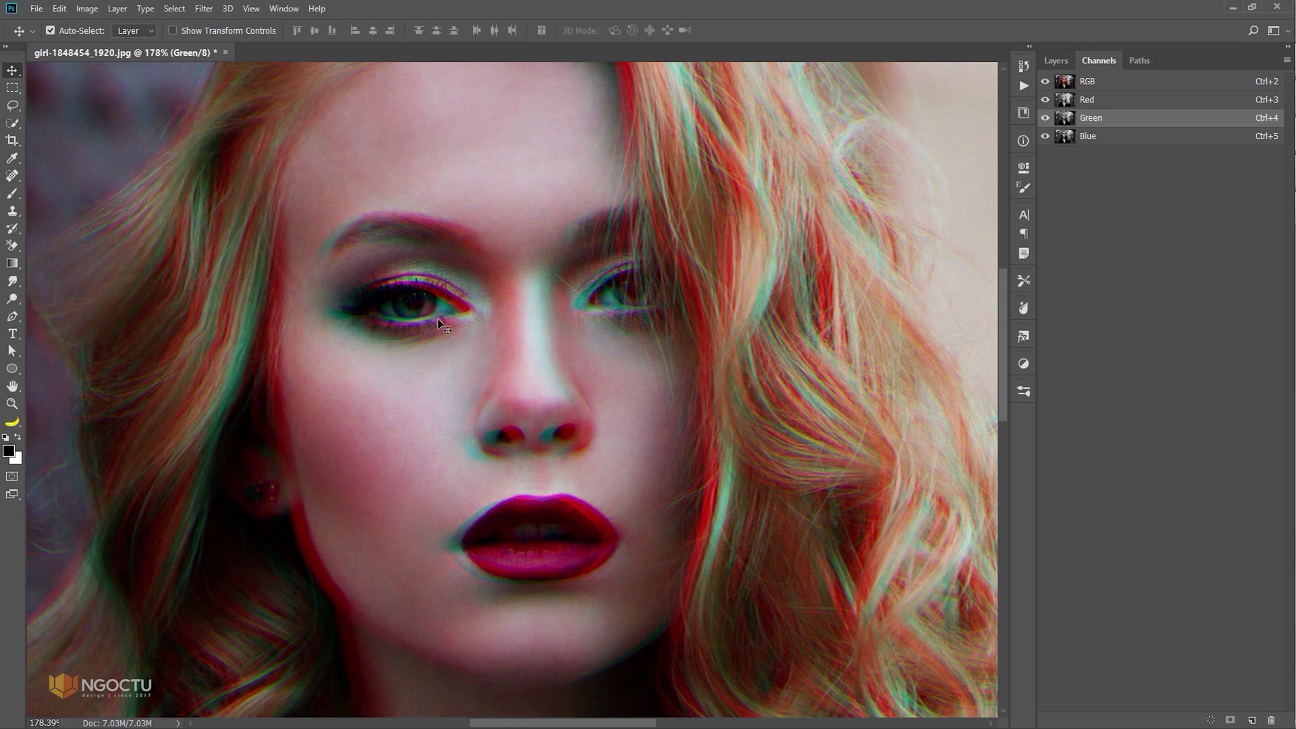
{"action": "left_click", "coordinate": [1100, 137]}
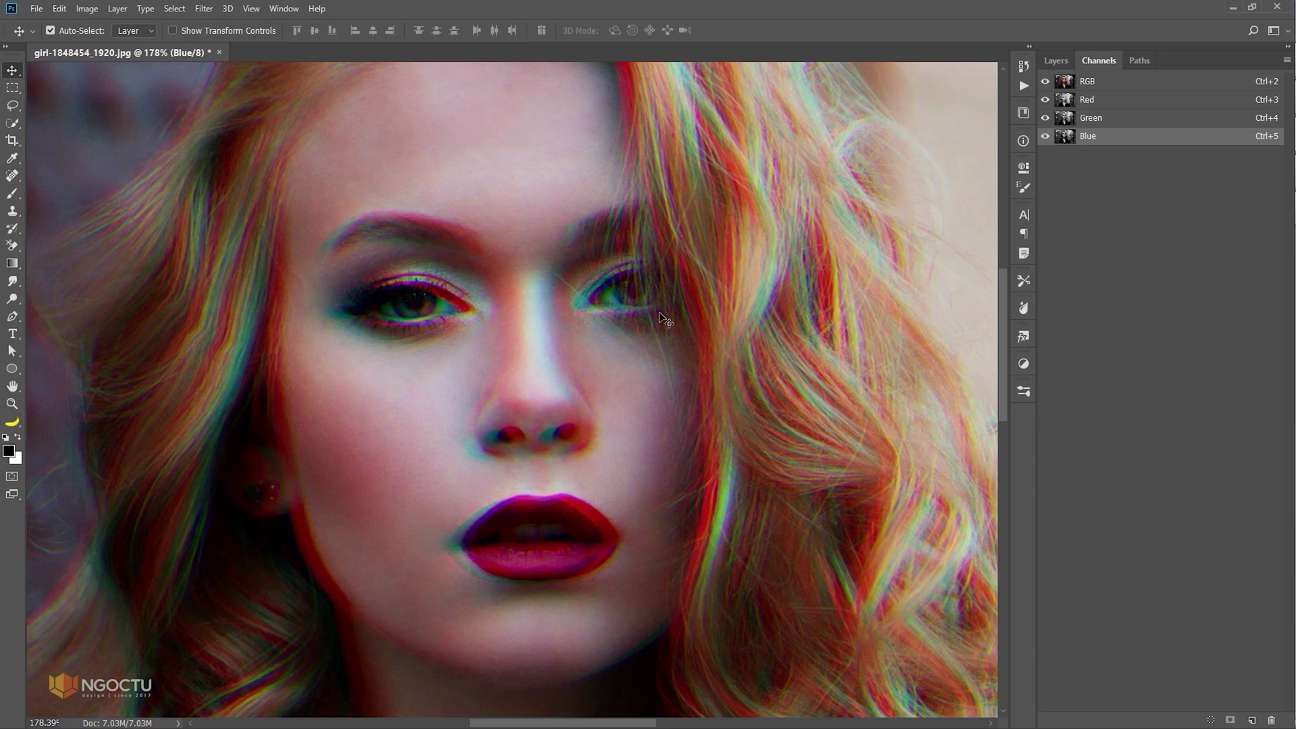
{"action": "left_click_drag", "start_coordinate": [507, 280], "coordinate": [499, 417]}
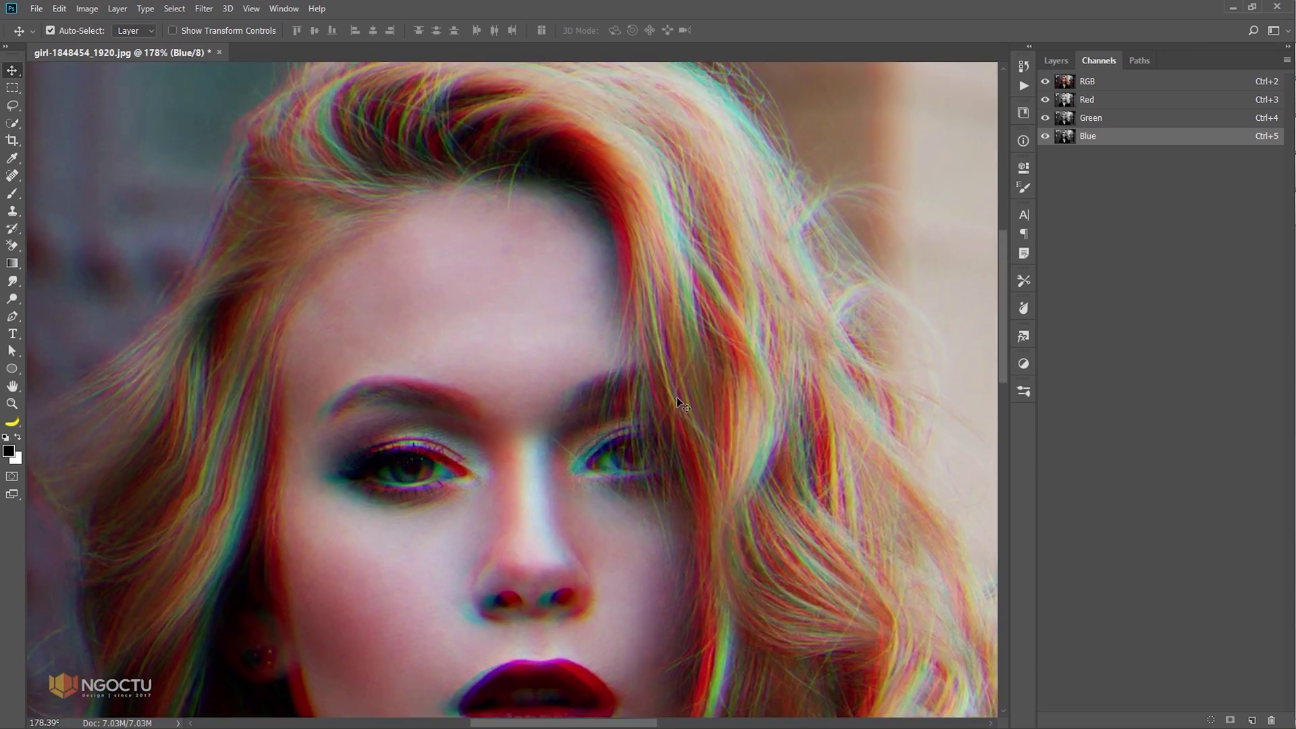
{"action": "left_click_drag", "start_coordinate": [675, 459], "coordinate": [702, 283]}
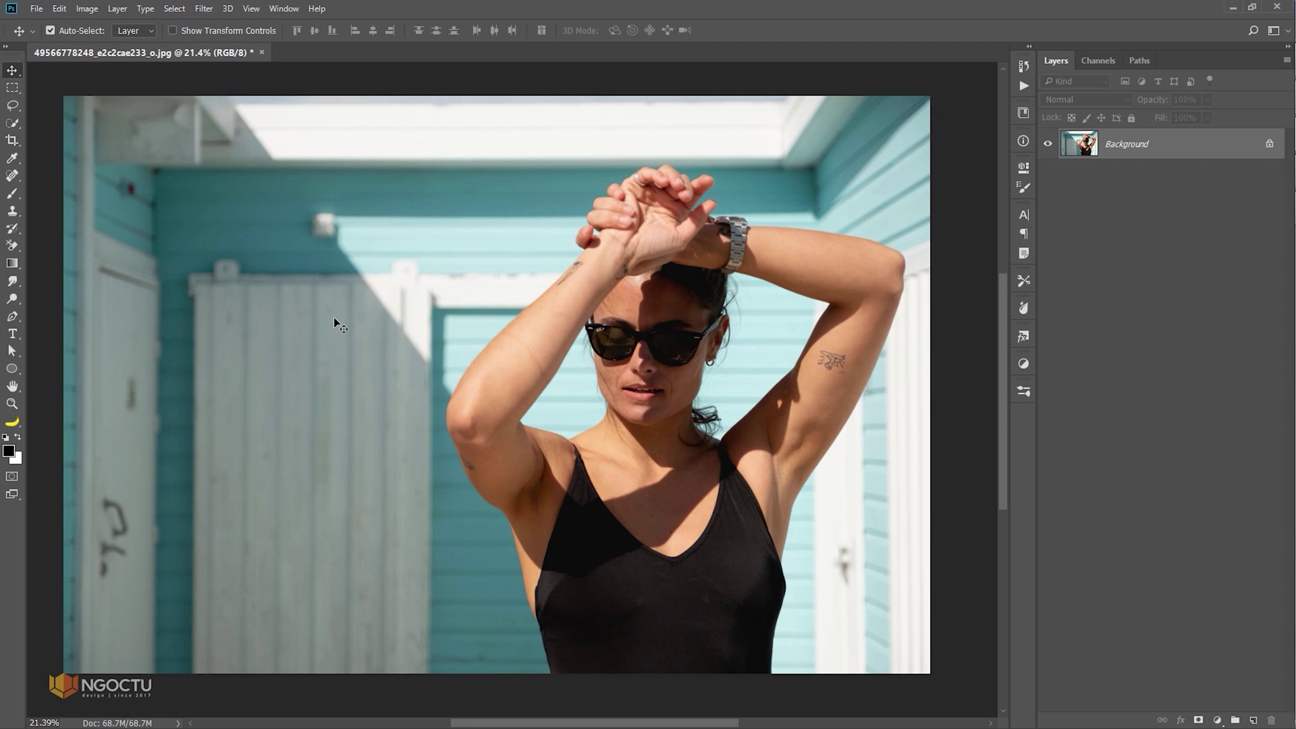
Choose the Pen tool with Exclude Overlapping Shapes as its path operation
{"action": "left_click", "coordinate": [12, 316]}
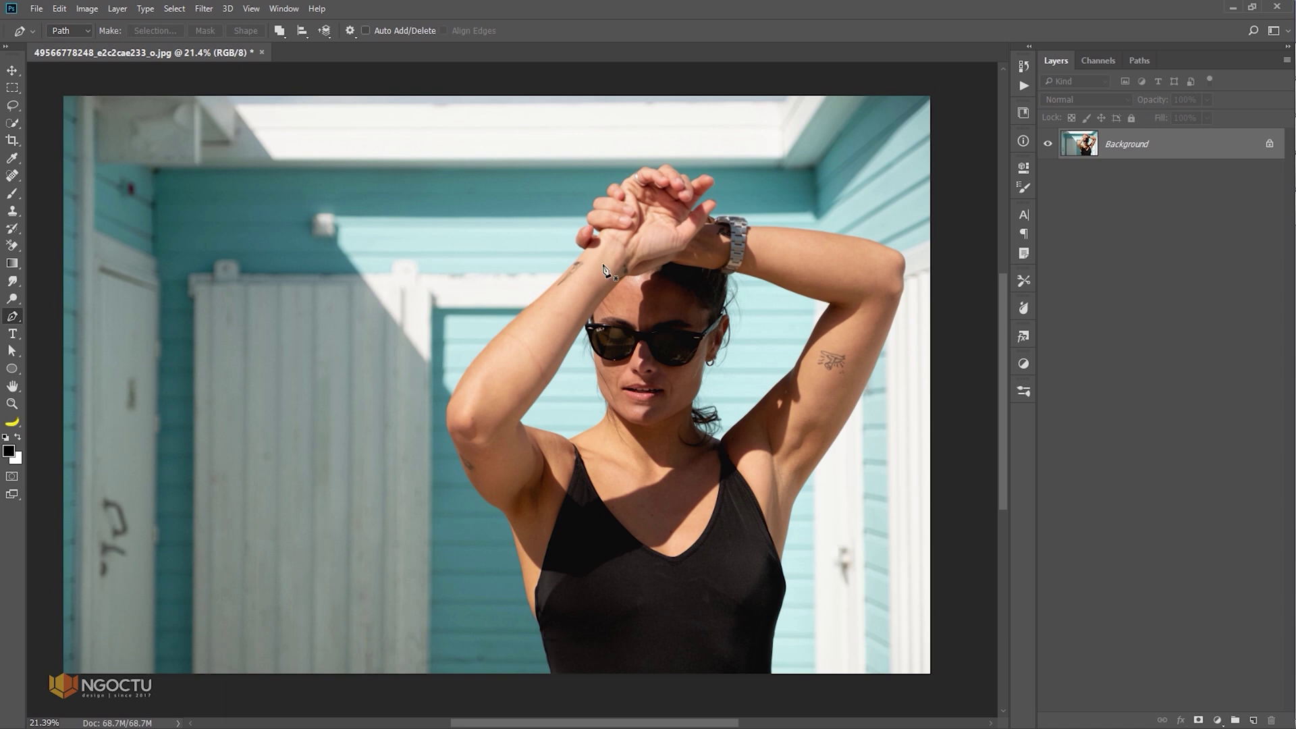
{"action": "left_click", "coordinate": [279, 30]}
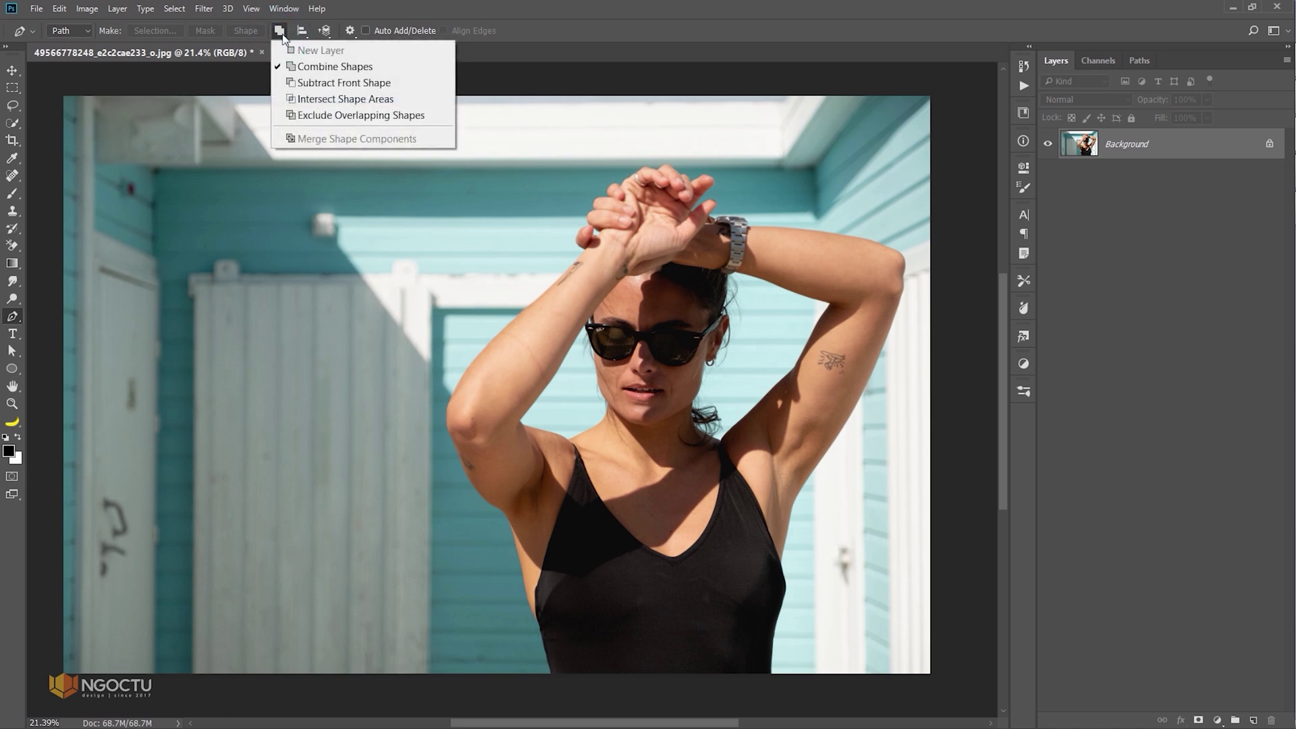
{"action": "left_click", "coordinate": [358, 119]}
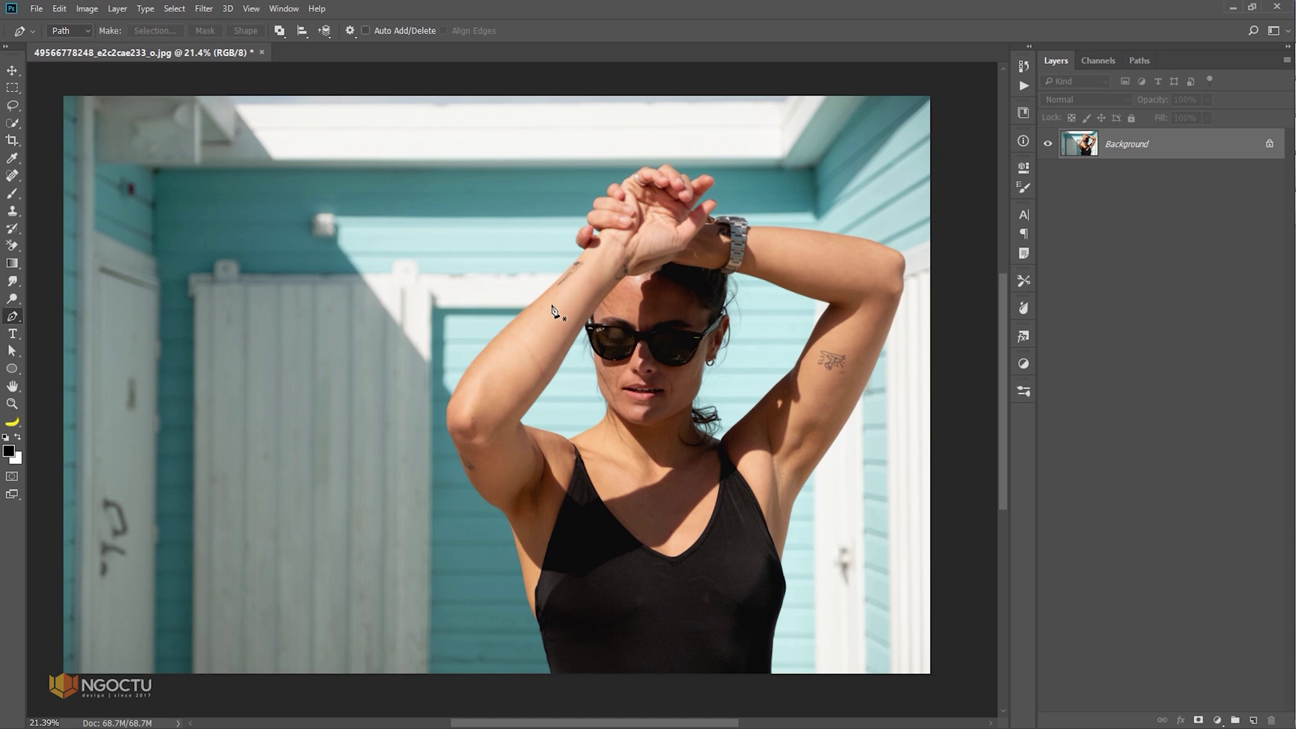
Trace a closed outer pen path around the woman's raised arm
{"action": "left_click", "coordinate": [572, 288]}
{"action": "left_click_drag", "start_coordinate": [475, 403], "coordinate": [483, 460]}
{"action": "left_click", "coordinate": [542, 534]}
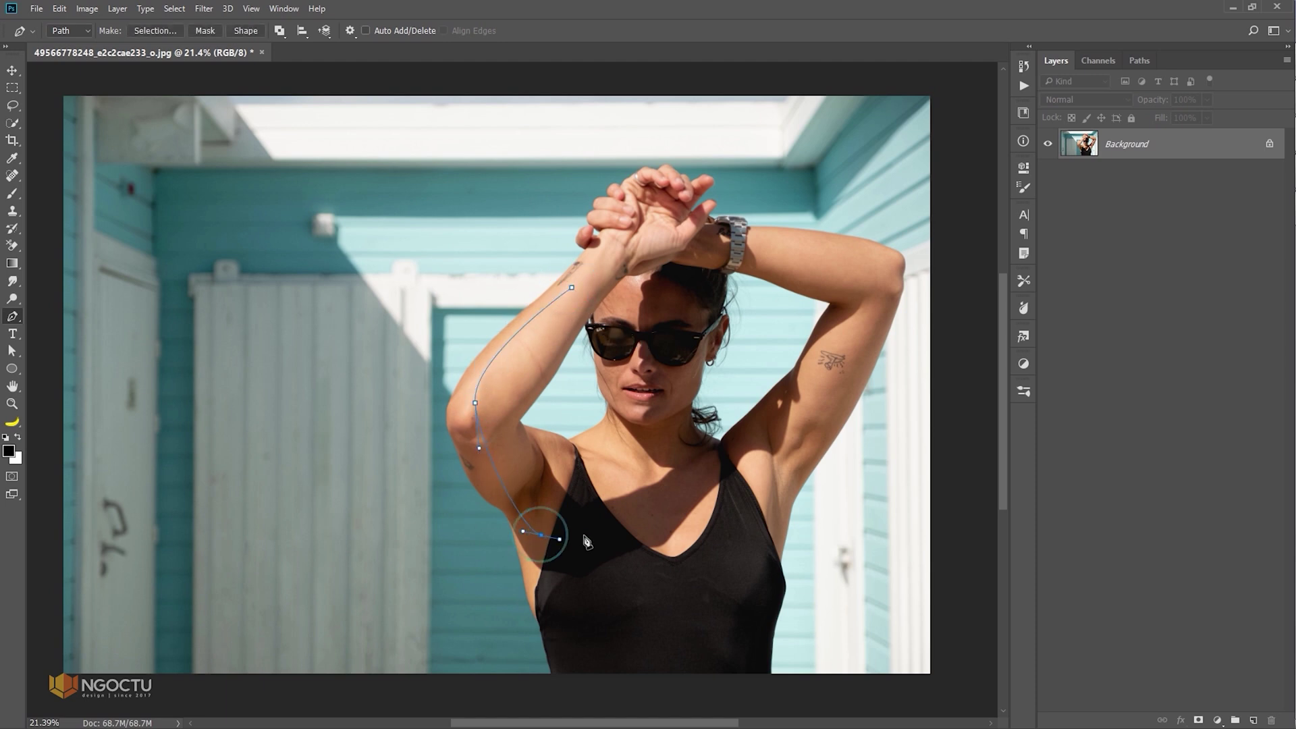
{"action": "left_click", "coordinate": [611, 503]}
{"action": "left_click", "coordinate": [650, 462]}
{"action": "left_click", "coordinate": [667, 361]}
{"action": "left_click", "coordinate": [657, 294]}
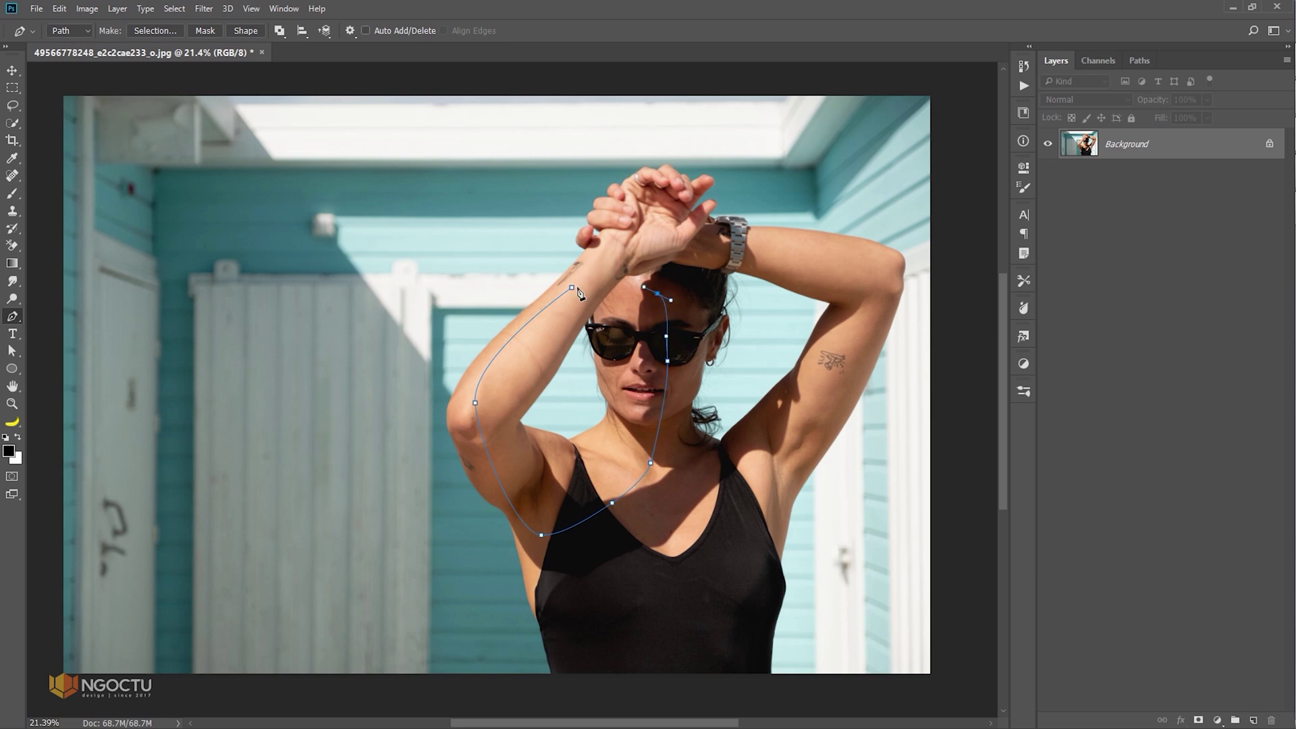
{"action": "left_click", "coordinate": [572, 288]}
Add an inner path around the gap, then copy the arm selection to its own layer
{"action": "left_click", "coordinate": [585, 321]}
{"action": "left_click_drag", "start_coordinate": [565, 433], "coordinate": [604, 390]}
{"action": "left_click", "coordinate": [585, 323]}
{"action": "key", "text": "ctrl+Return"}
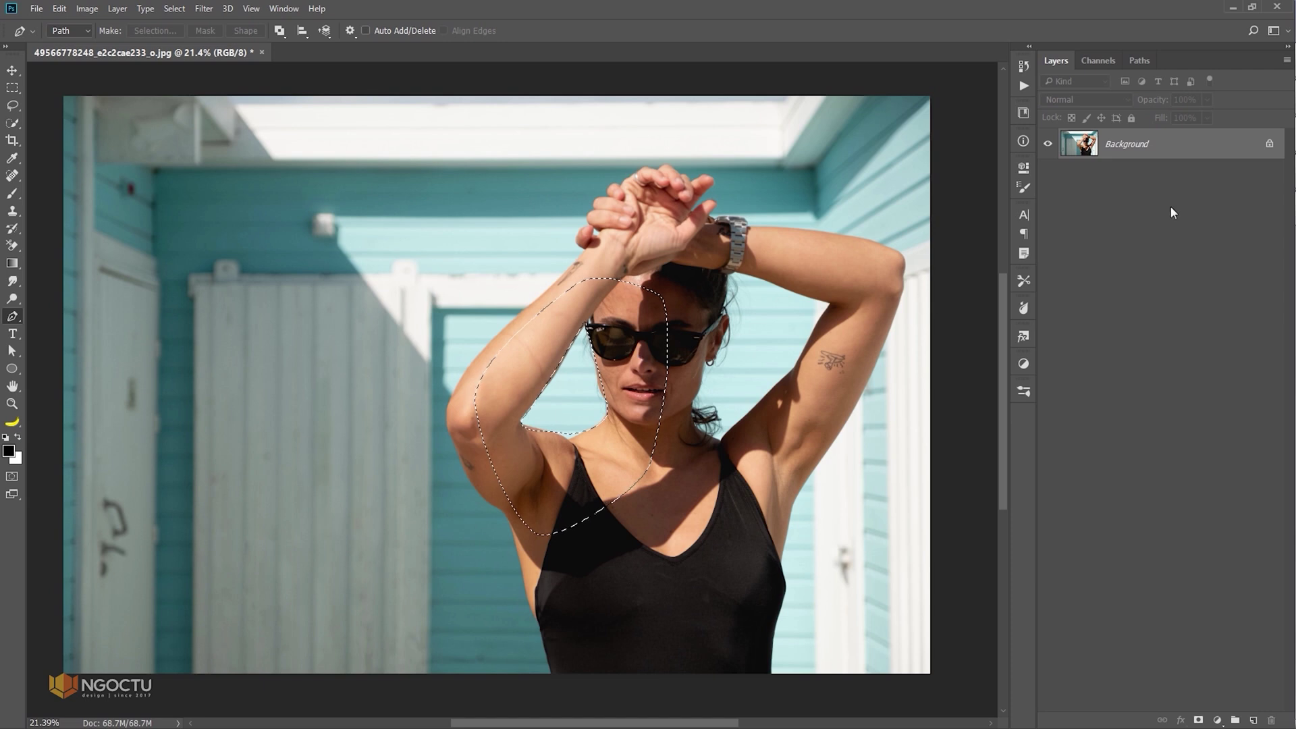
{"action": "key", "text": "ctrl+j"}
{"action": "left_click", "coordinate": [1050, 176]}
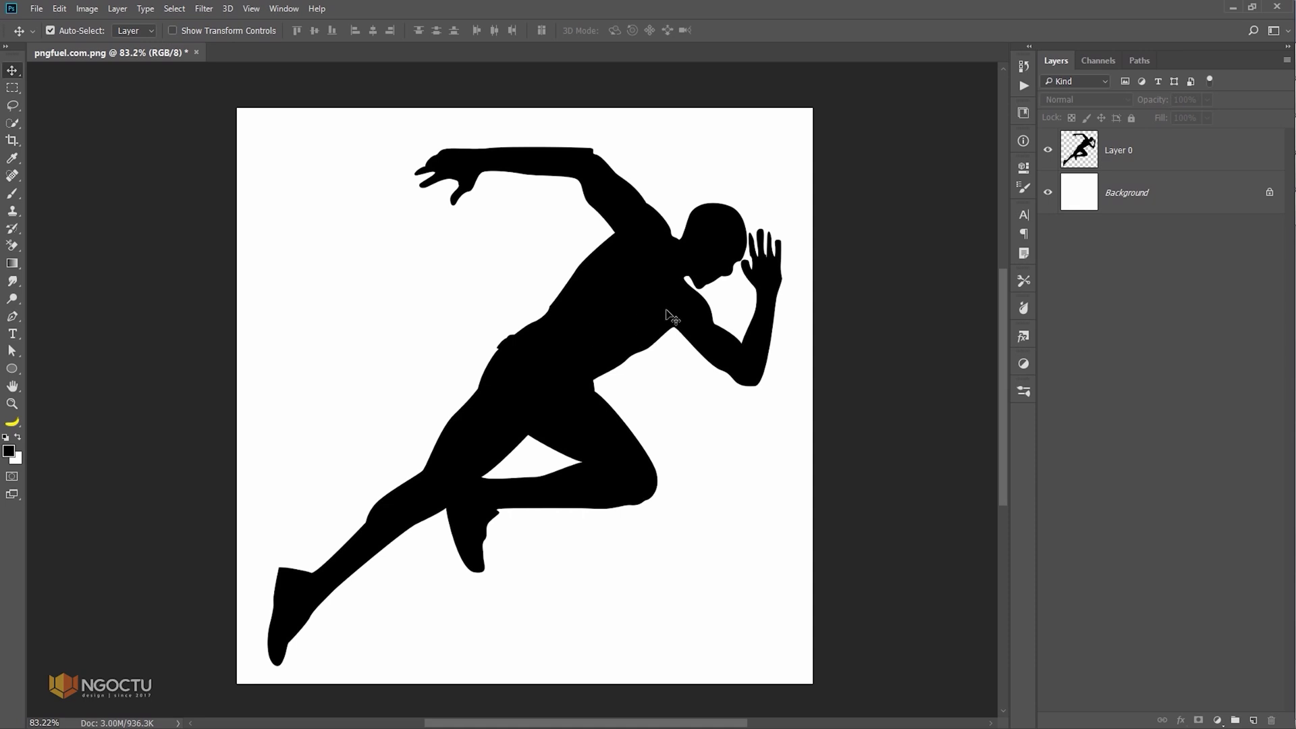
Toggle the white Background off and on, select Layer 0, and show the Edit menu
{"action": "left_click", "coordinate": [1047, 194]}
{"action": "left_click", "coordinate": [1048, 193]}
{"action": "left_click", "coordinate": [1099, 155]}
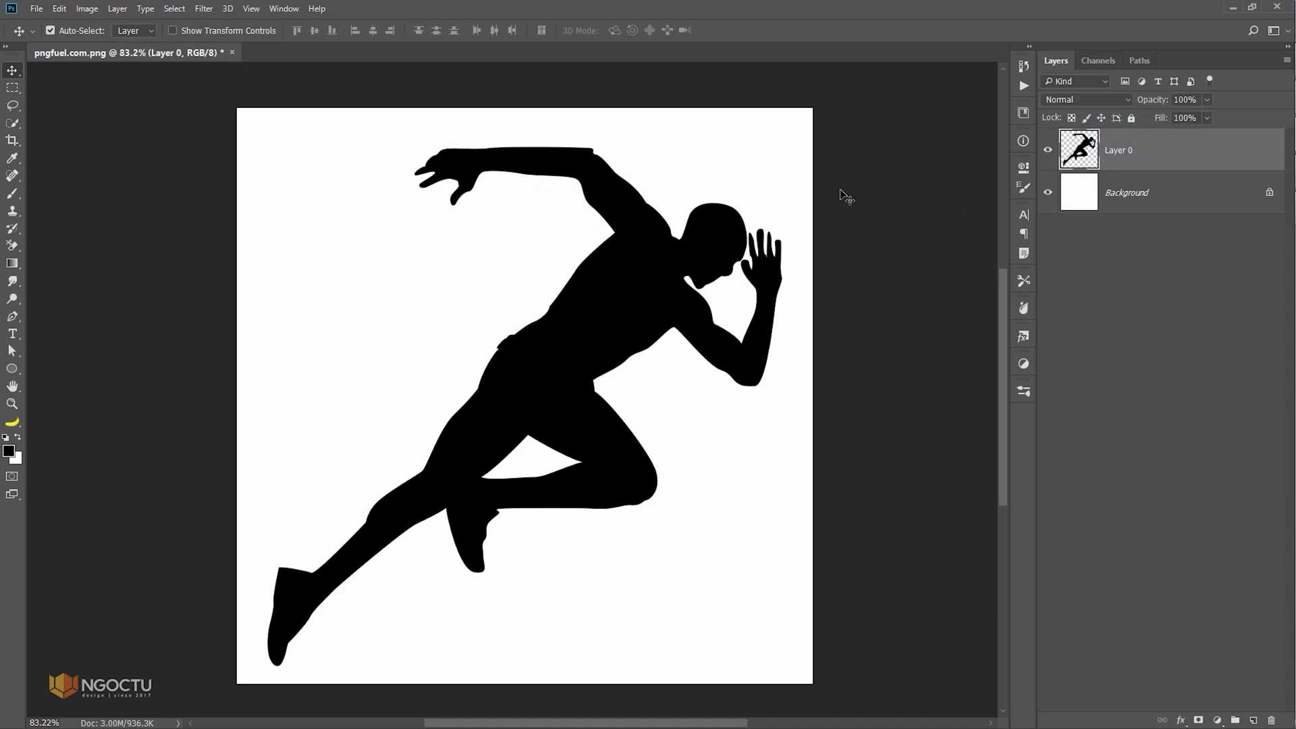
{"action": "left_click", "coordinate": [59, 8]}
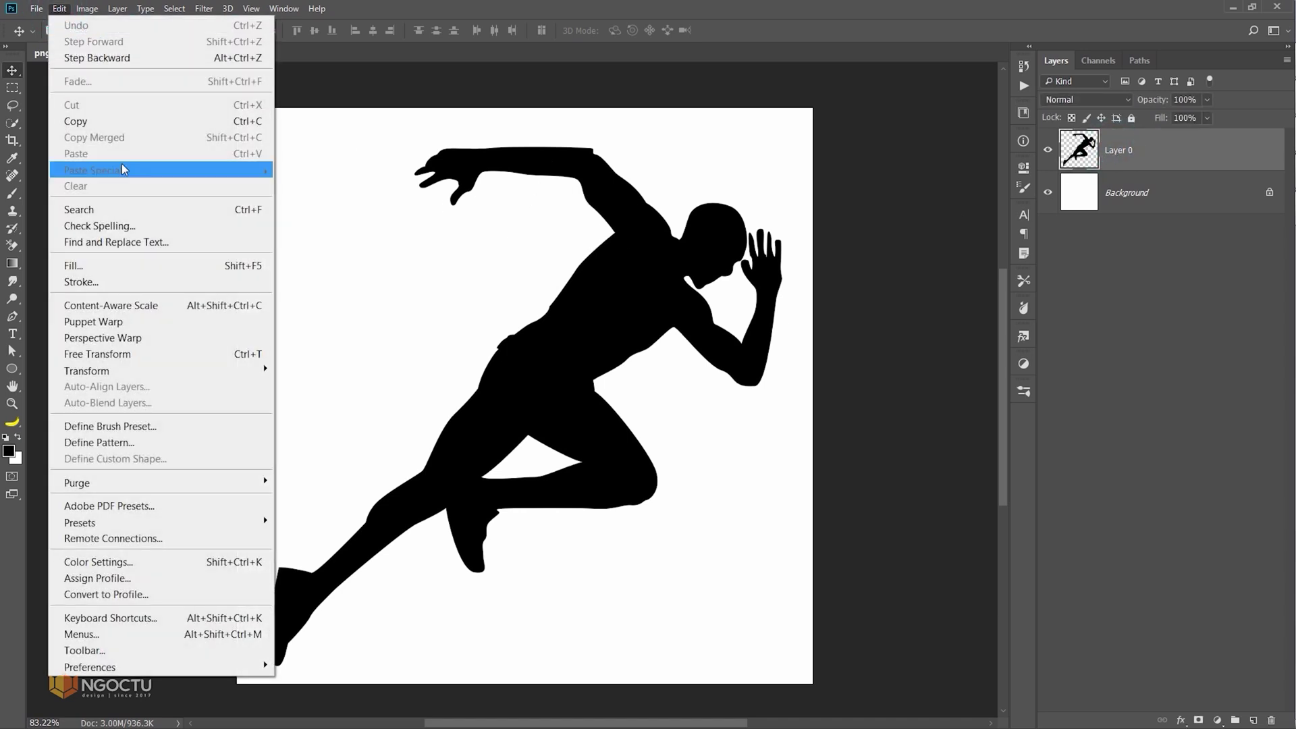
Start Puppet Warp on the runner and pin the shoulder, head, torso and back leg
{"action": "left_click", "coordinate": [102, 322]}
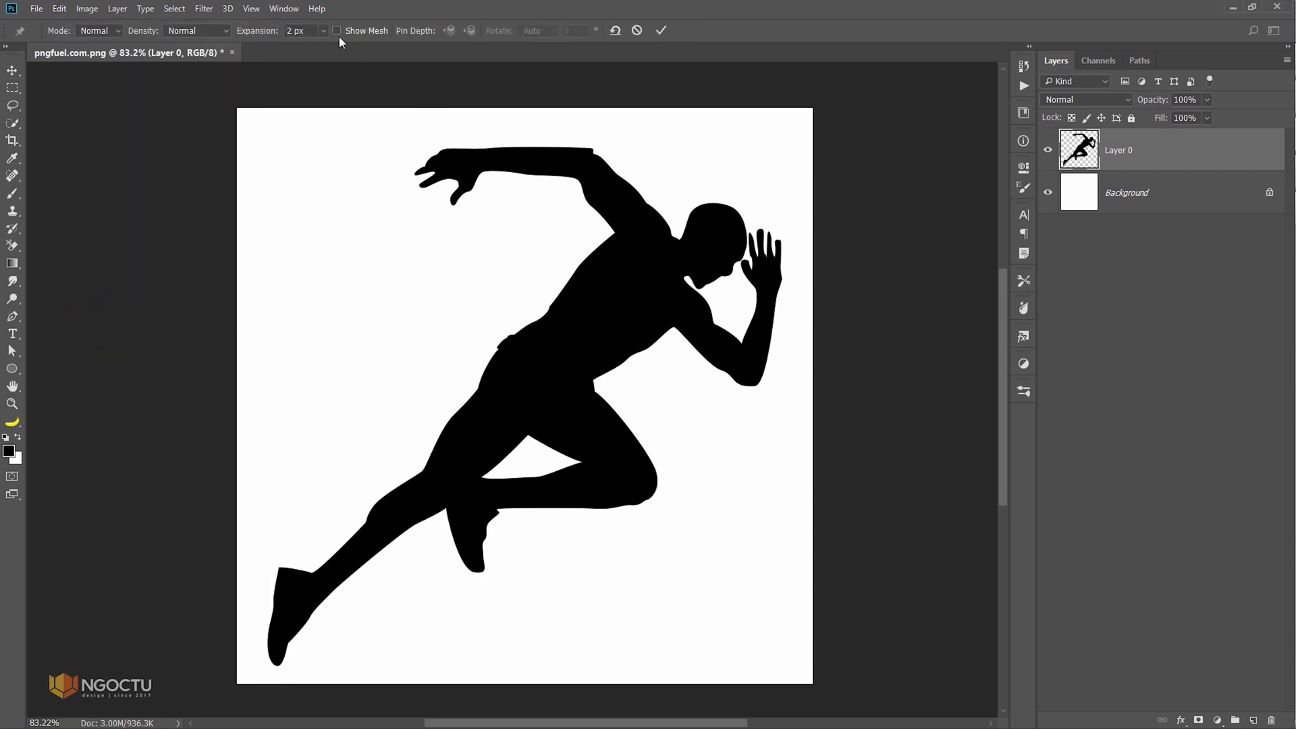
{"action": "left_click", "coordinate": [338, 30]}
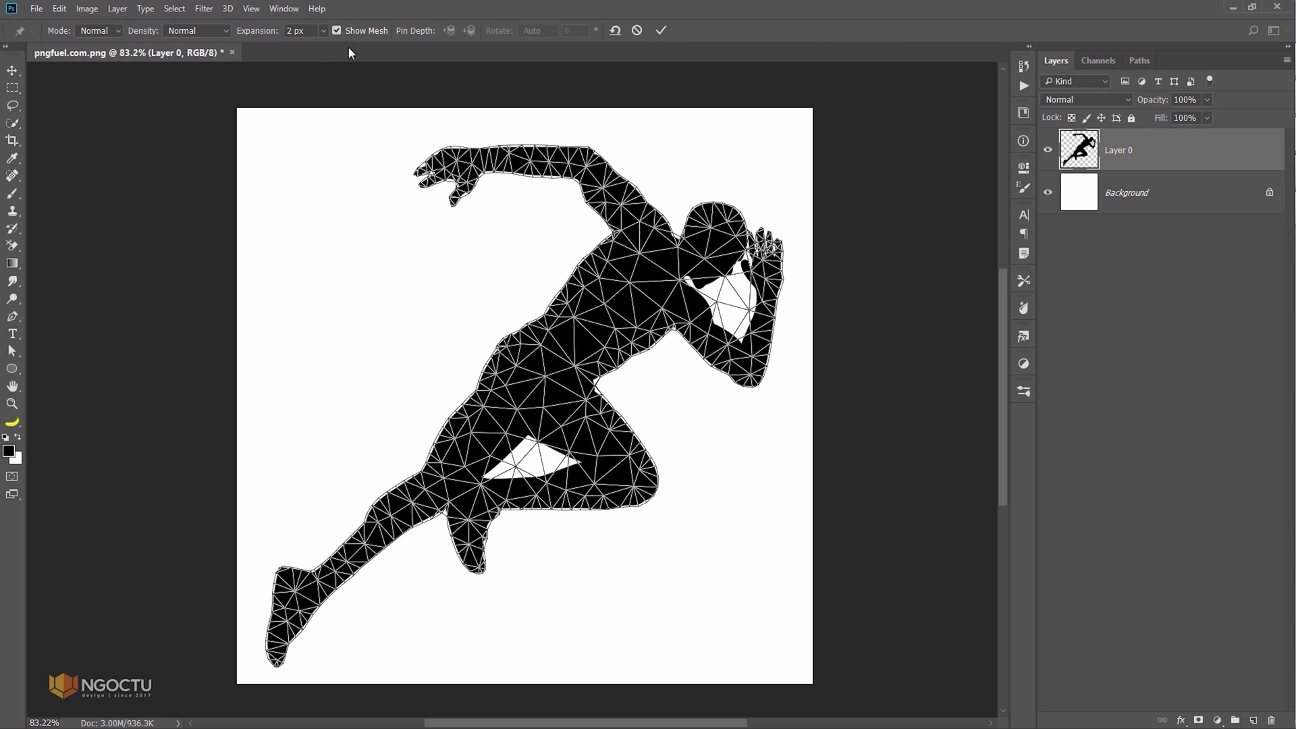
{"action": "left_click", "coordinate": [337, 31]}
{"action": "left_click", "coordinate": [628, 230]}
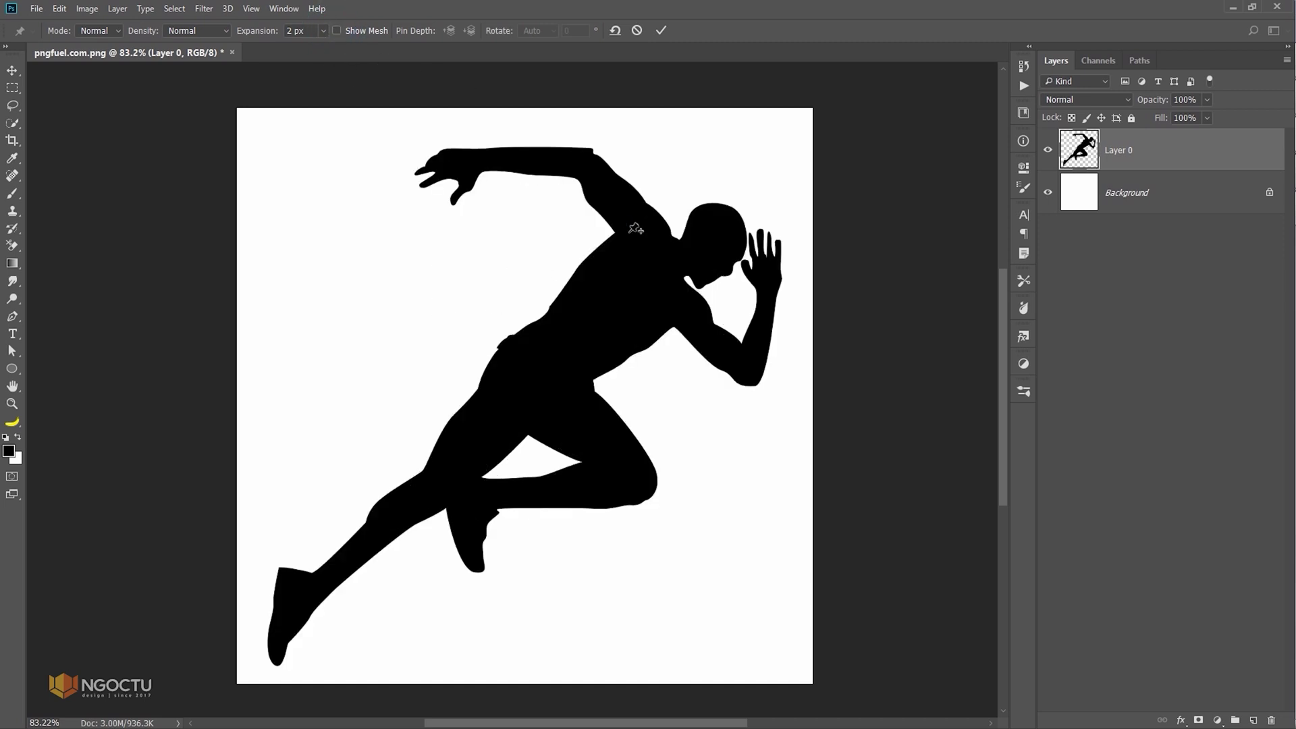
{"action": "left_click", "coordinate": [652, 224]}
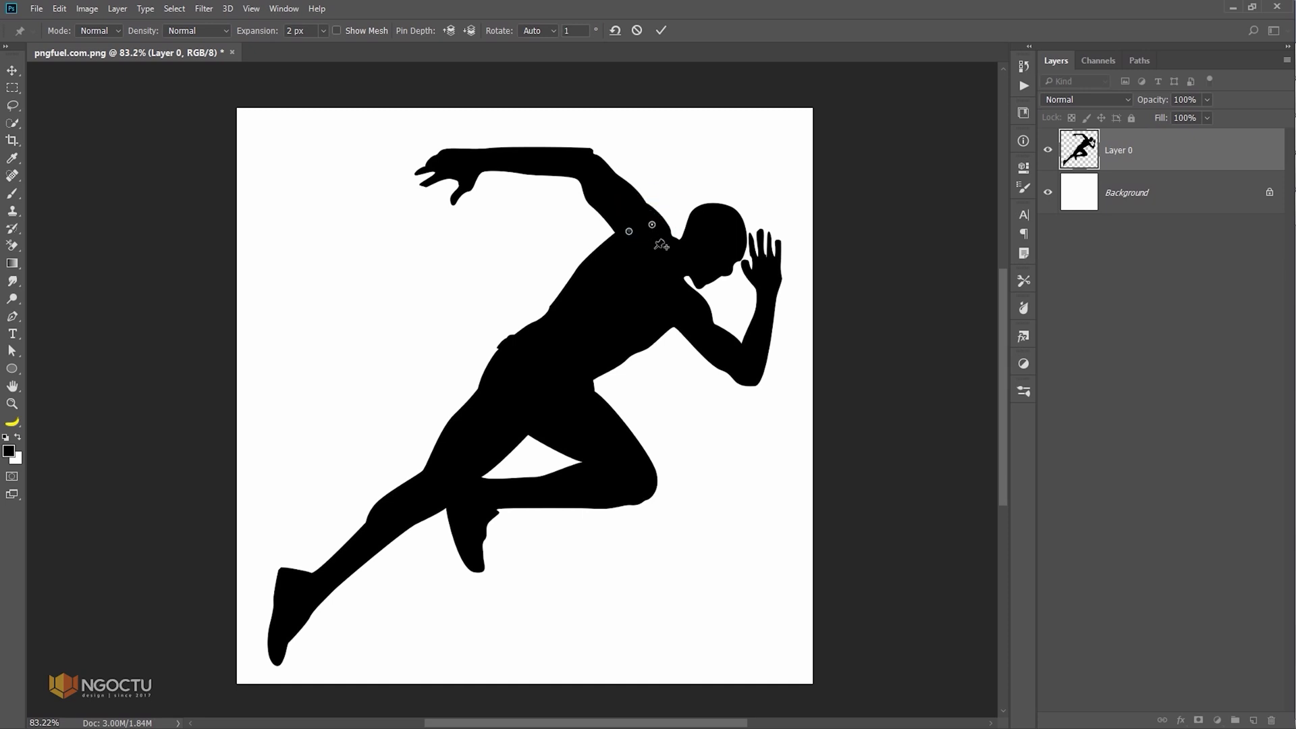
{"action": "left_click", "coordinate": [705, 238]}
{"action": "left_click", "coordinate": [605, 328]}
{"action": "left_click", "coordinate": [383, 517]}
Pin the raised arm, bend it upward, and commit the warp
{"action": "left_click", "coordinate": [500, 150]}
{"action": "mouse_move", "coordinate": [501, 150]}
{"action": "left_mouse_down"}
{"action": "mouse_move", "coordinate": [482, 157]}
{"action": "mouse_move", "coordinate": [511, 163]}
{"action": "left_mouse_up"}
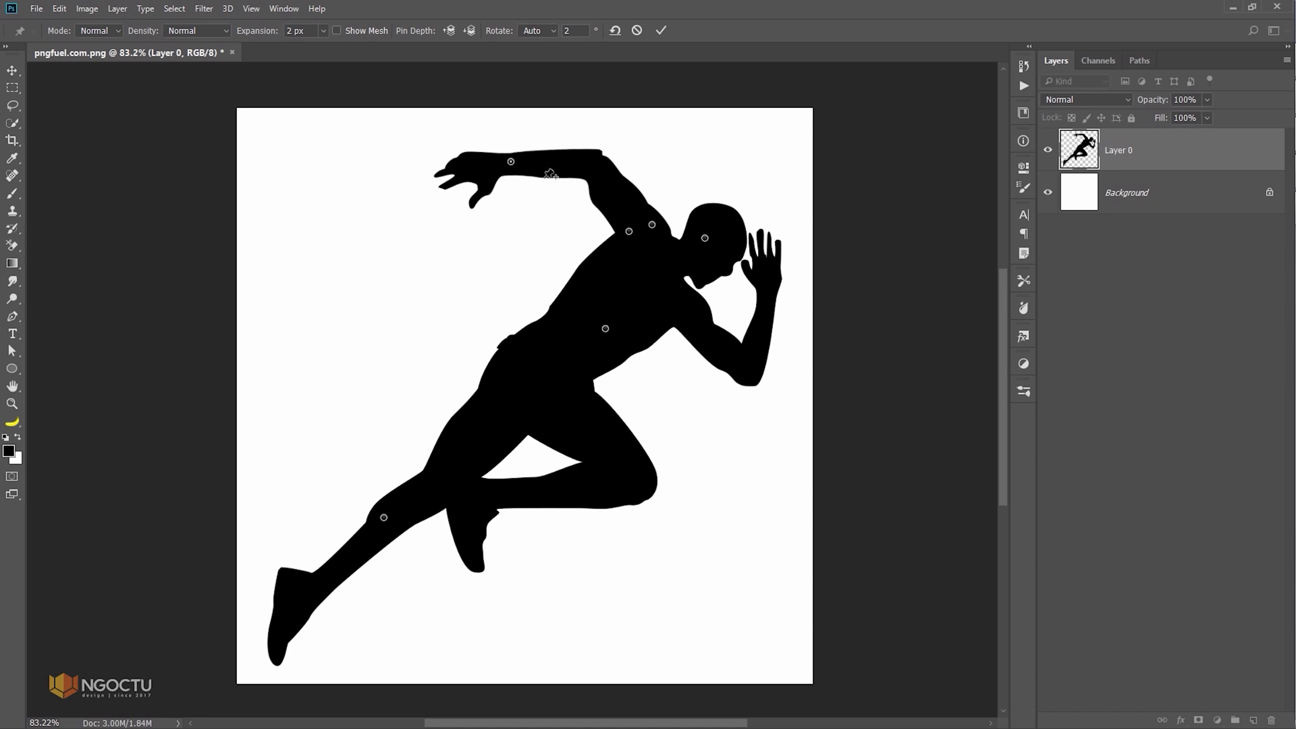
{"action": "left_click", "coordinate": [660, 31]}
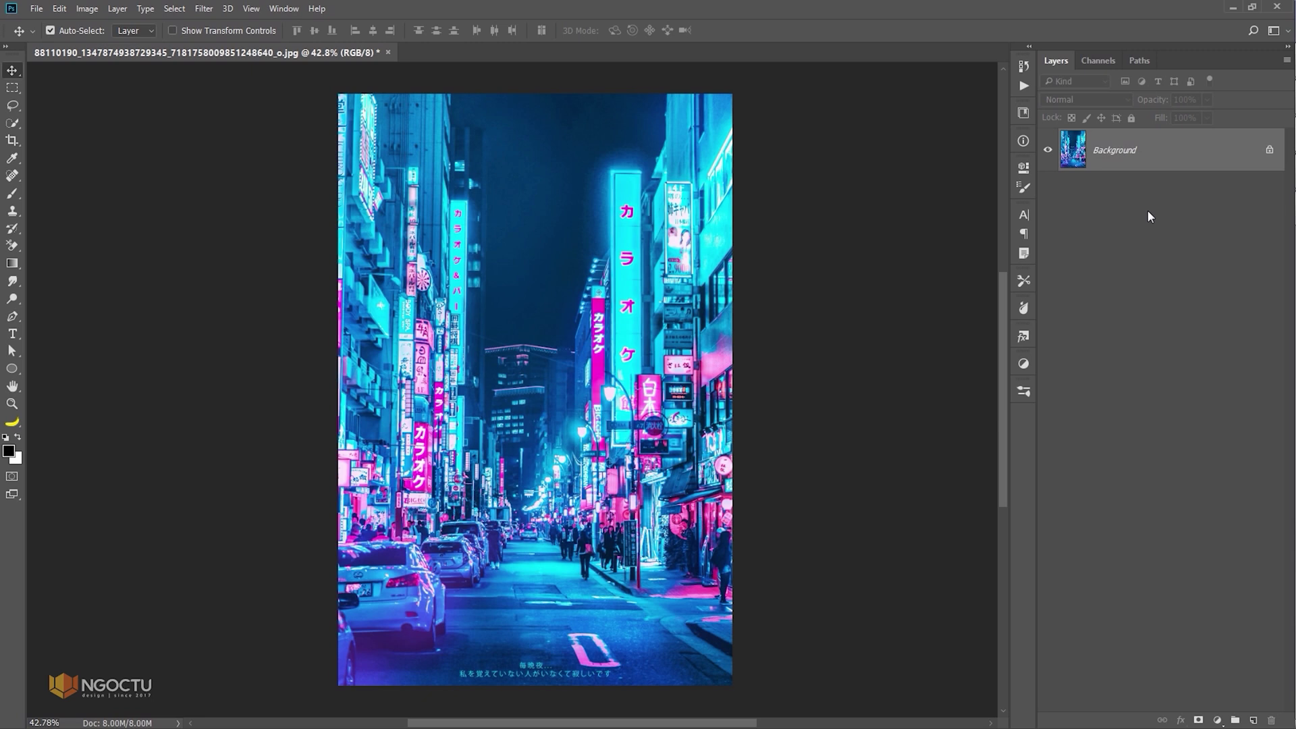
Add a new Layer 1 above the neon street photo, filled with 50% gray
{"action": "left_click", "coordinate": [1253, 720]}
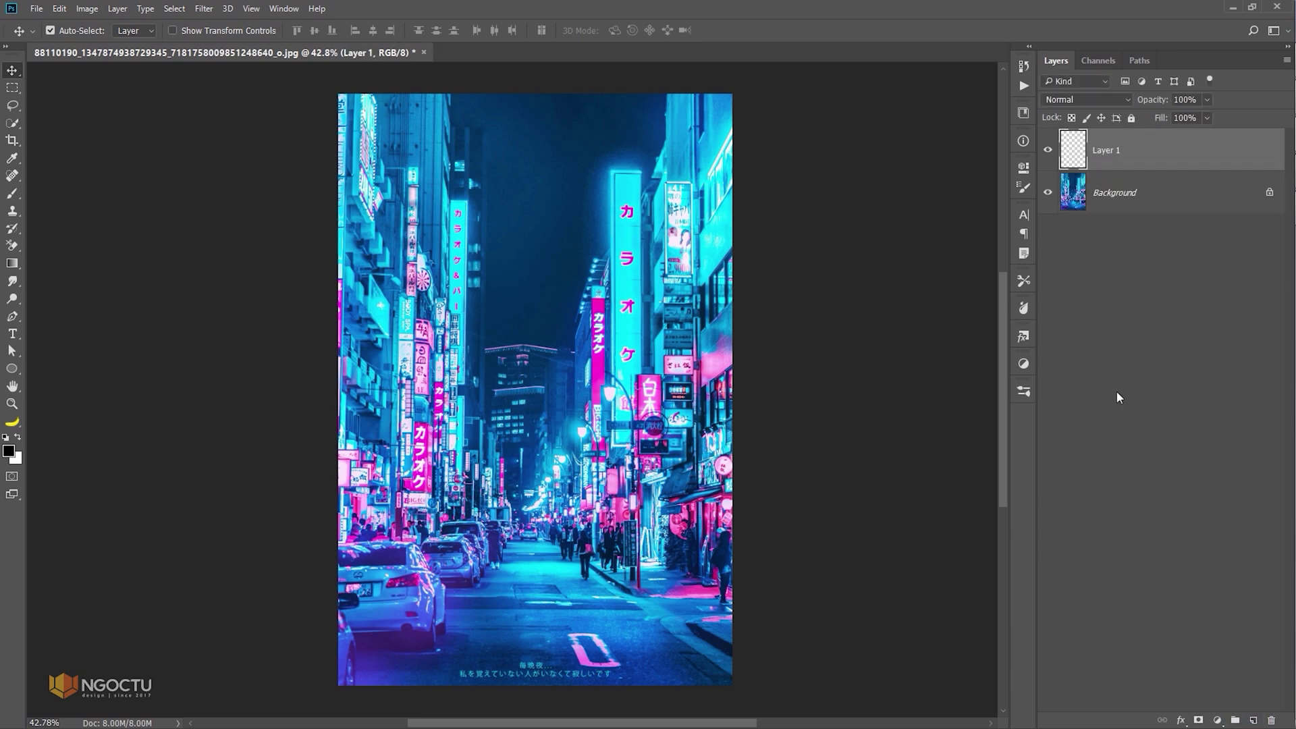
{"action": "left_click", "coordinate": [65, 15]}
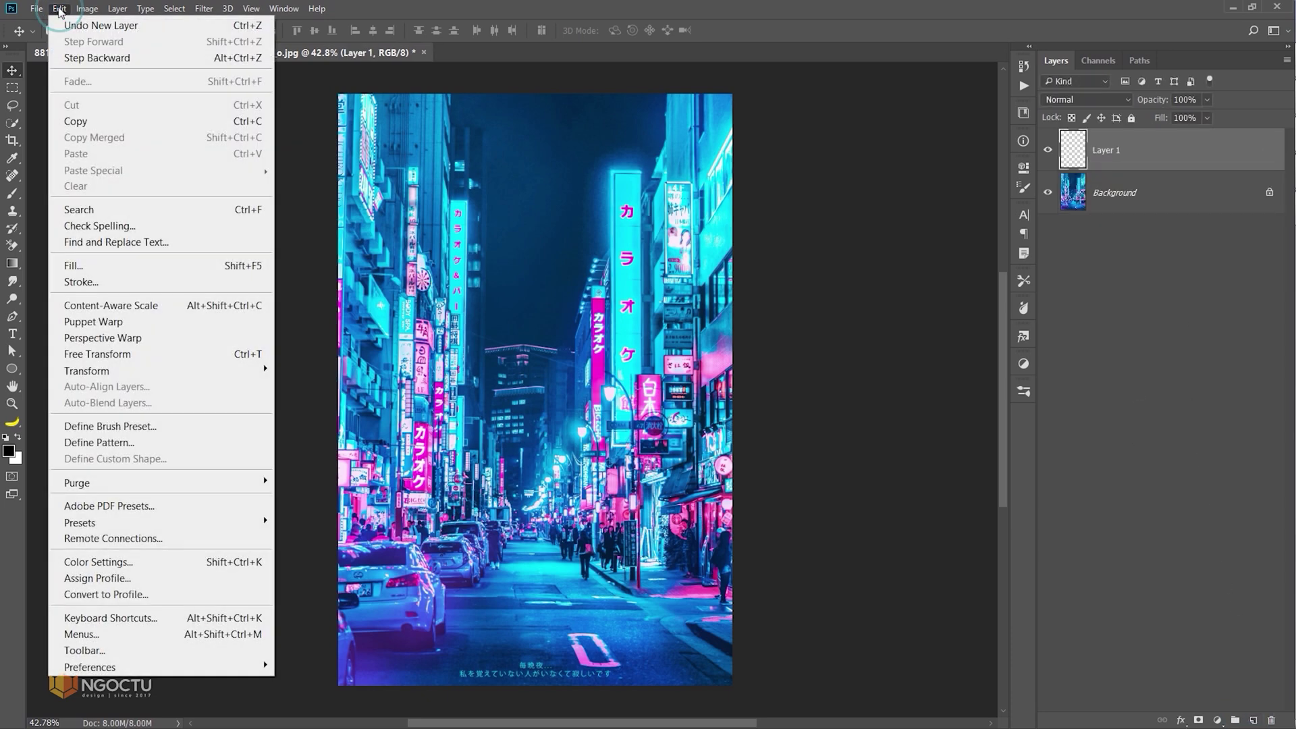
{"action": "left_click", "coordinate": [105, 264]}
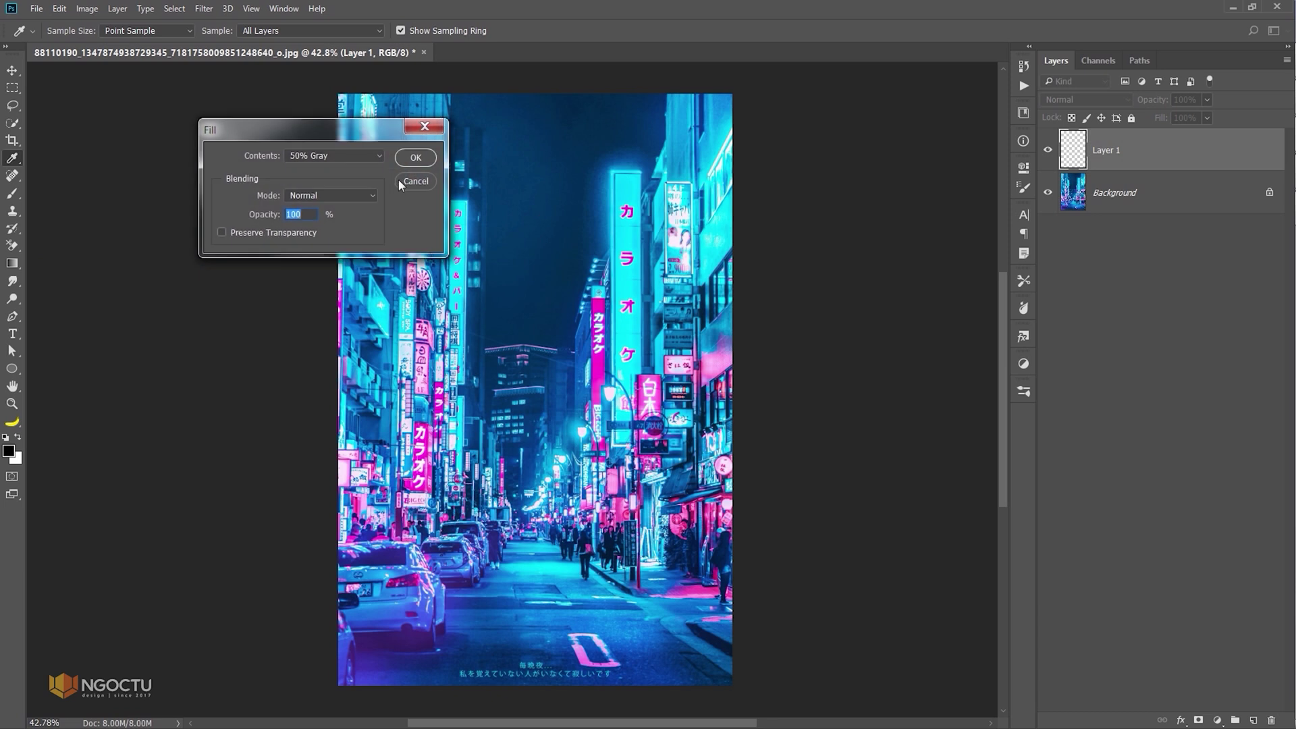
{"action": "left_click", "coordinate": [411, 158]}
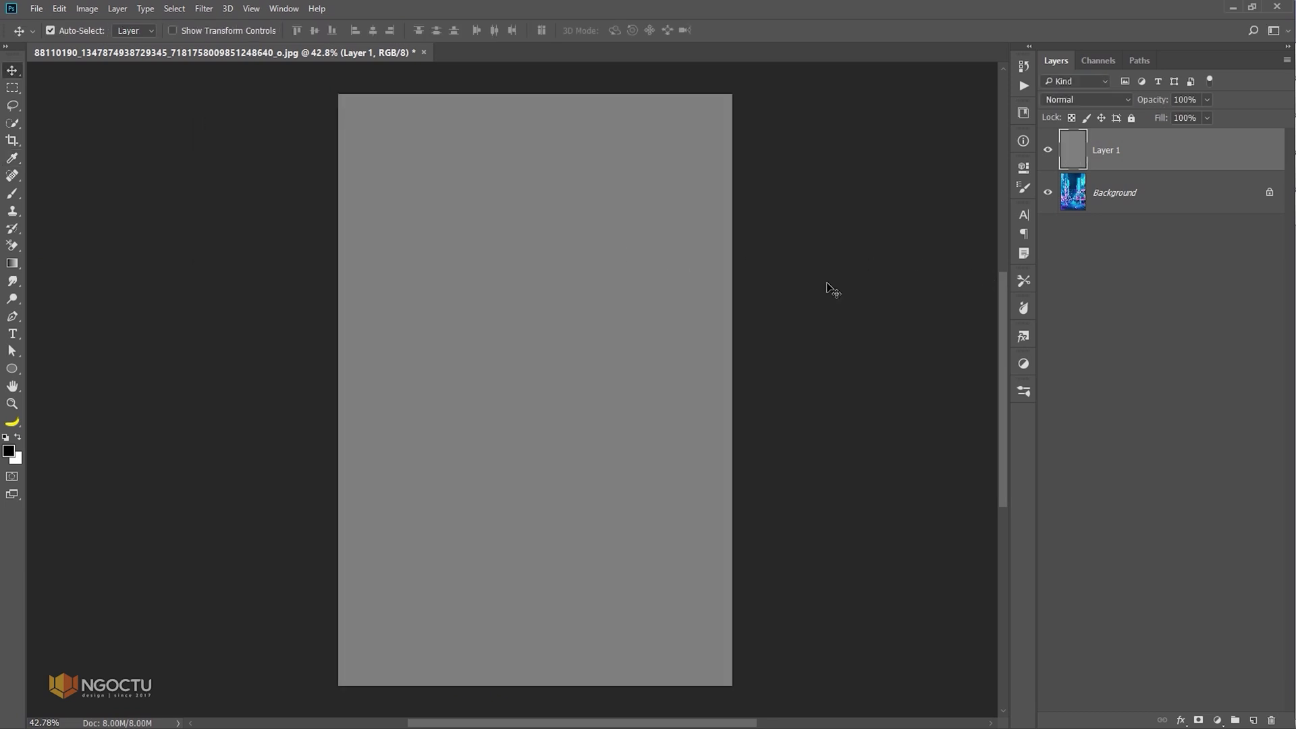
Set the gray layer's blend mode to Overlay and bring up the Filter menu
{"action": "left_click", "coordinate": [1124, 100]}
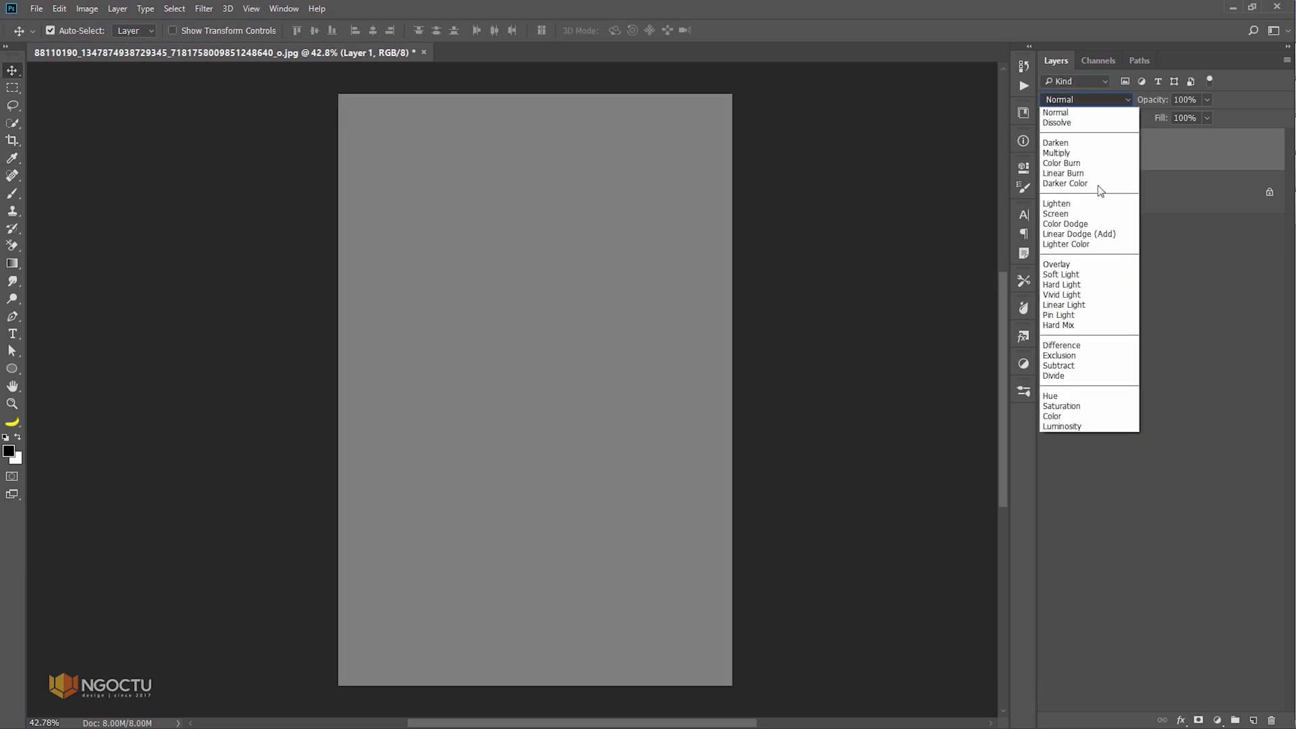
{"action": "left_click", "coordinate": [1057, 265]}
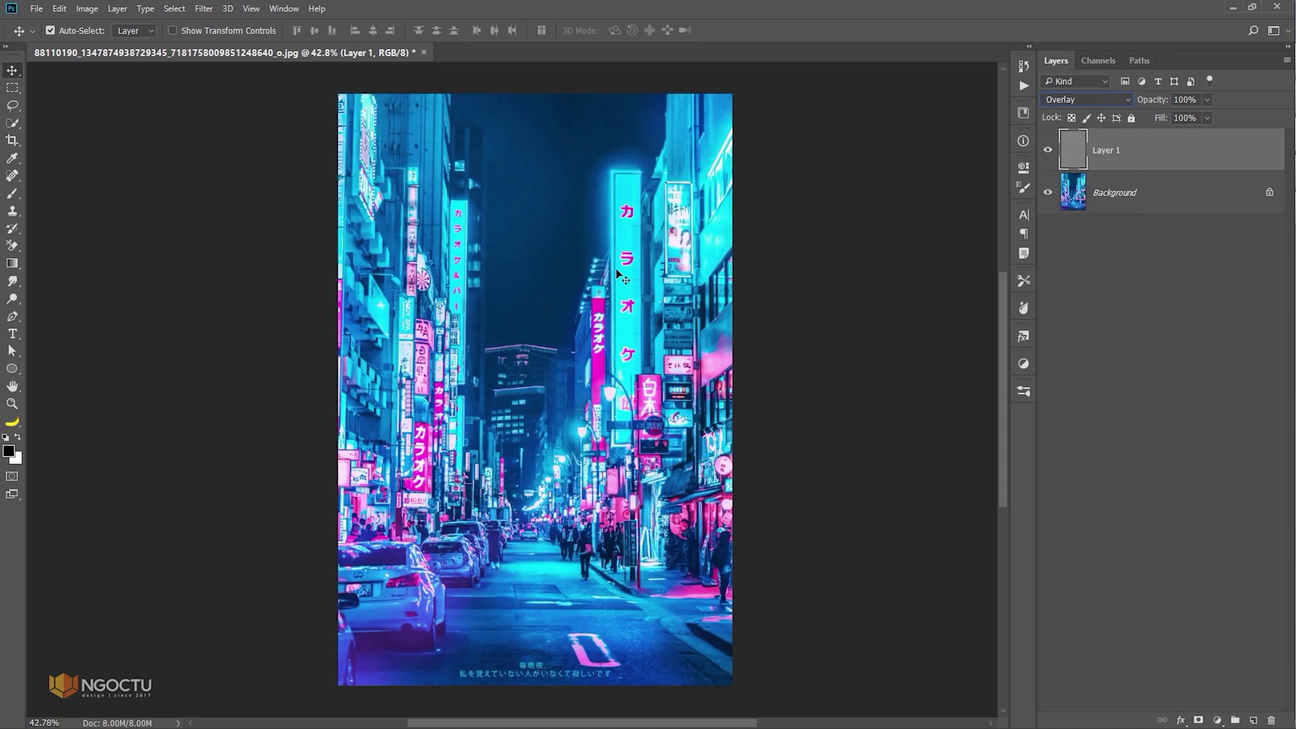
{"action": "left_click", "coordinate": [203, 9]}
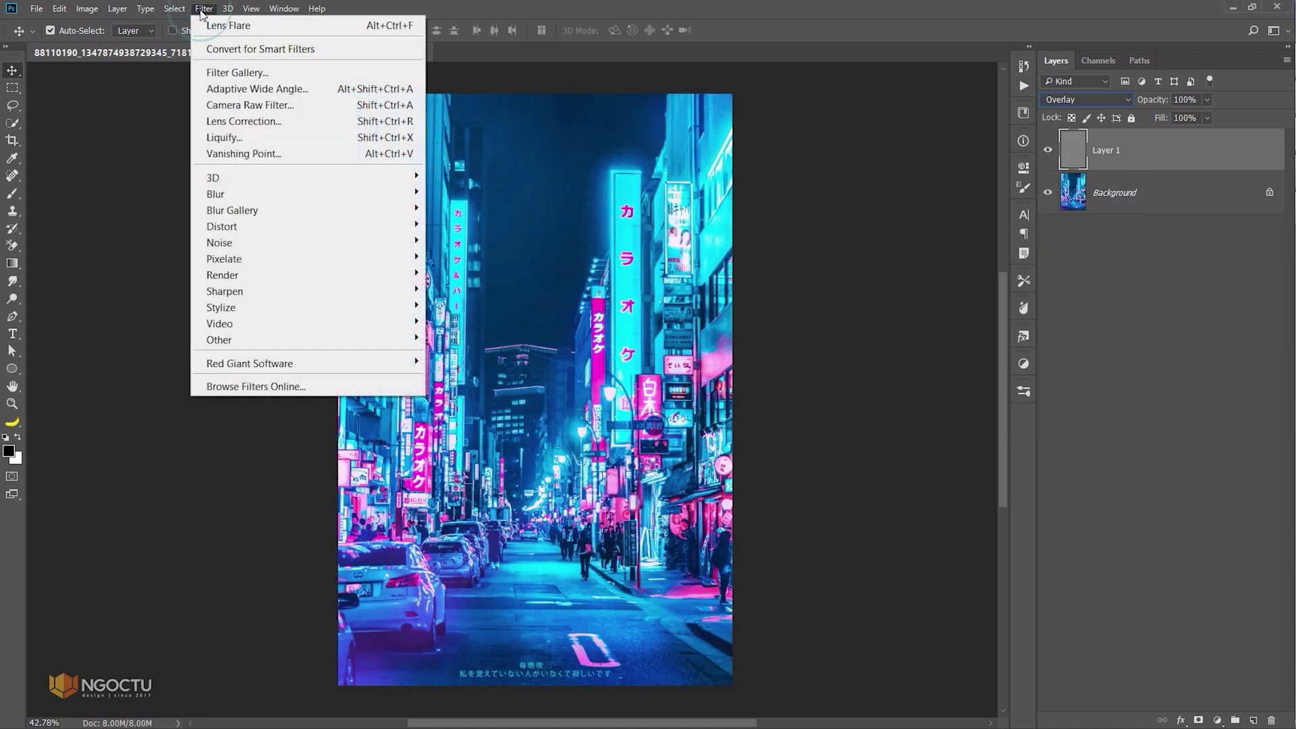
{"action": "mouse_move", "coordinate": [223, 274]}
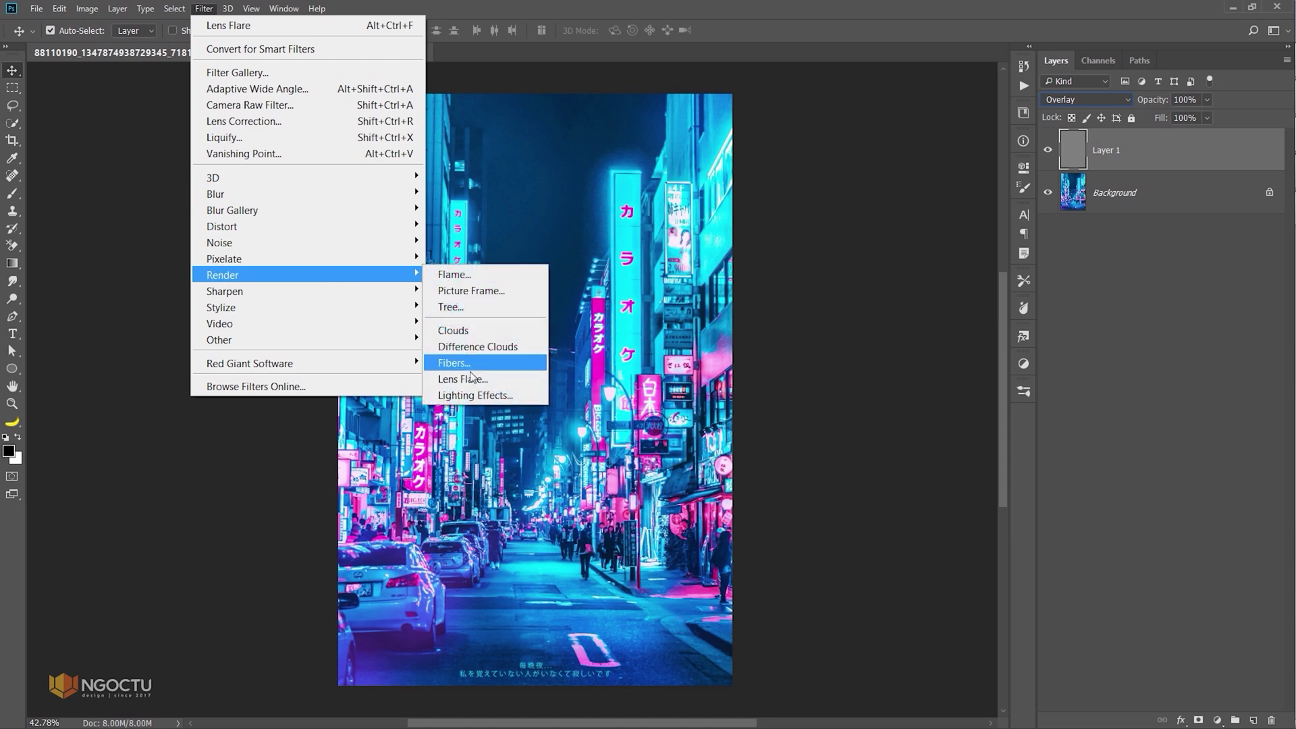
Apply a 35mm Prime Lens Flare at 142% brightness to Layer 1
{"action": "left_click", "coordinate": [464, 382]}
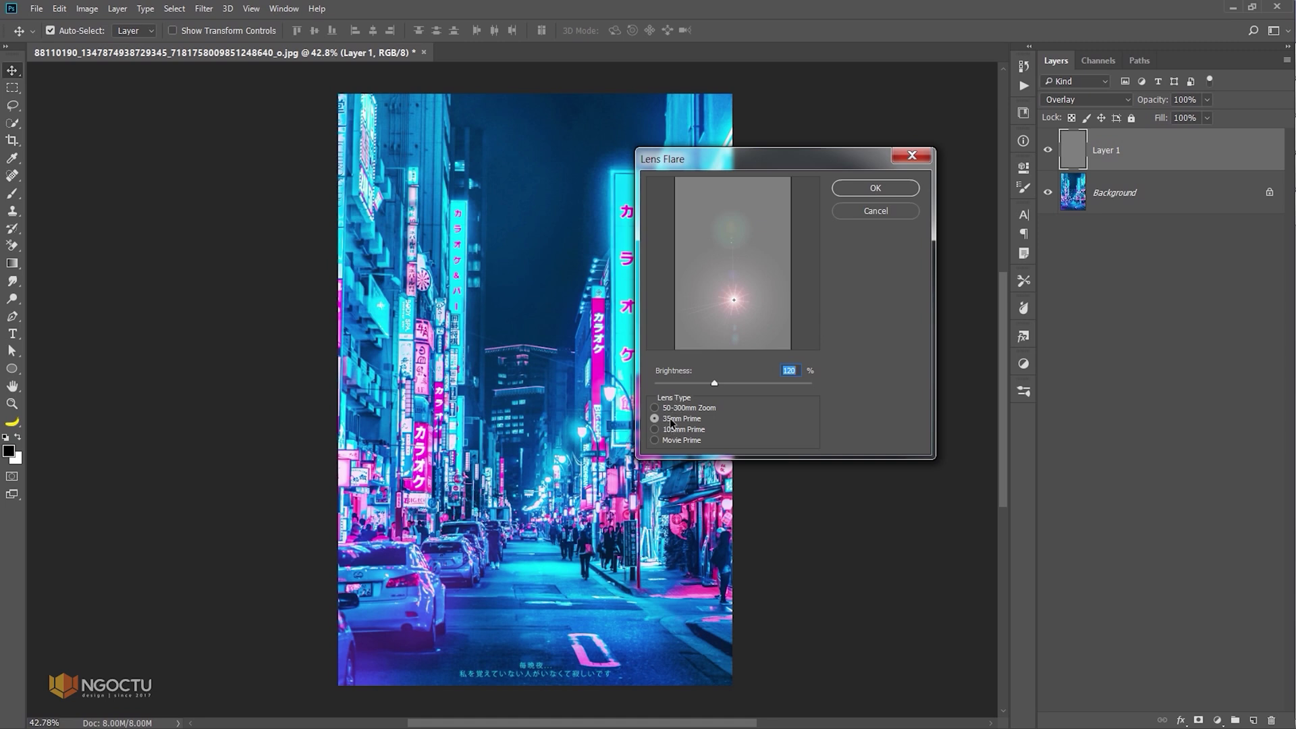
{"action": "left_click", "coordinate": [654, 408]}
{"action": "left_click", "coordinate": [654, 429]}
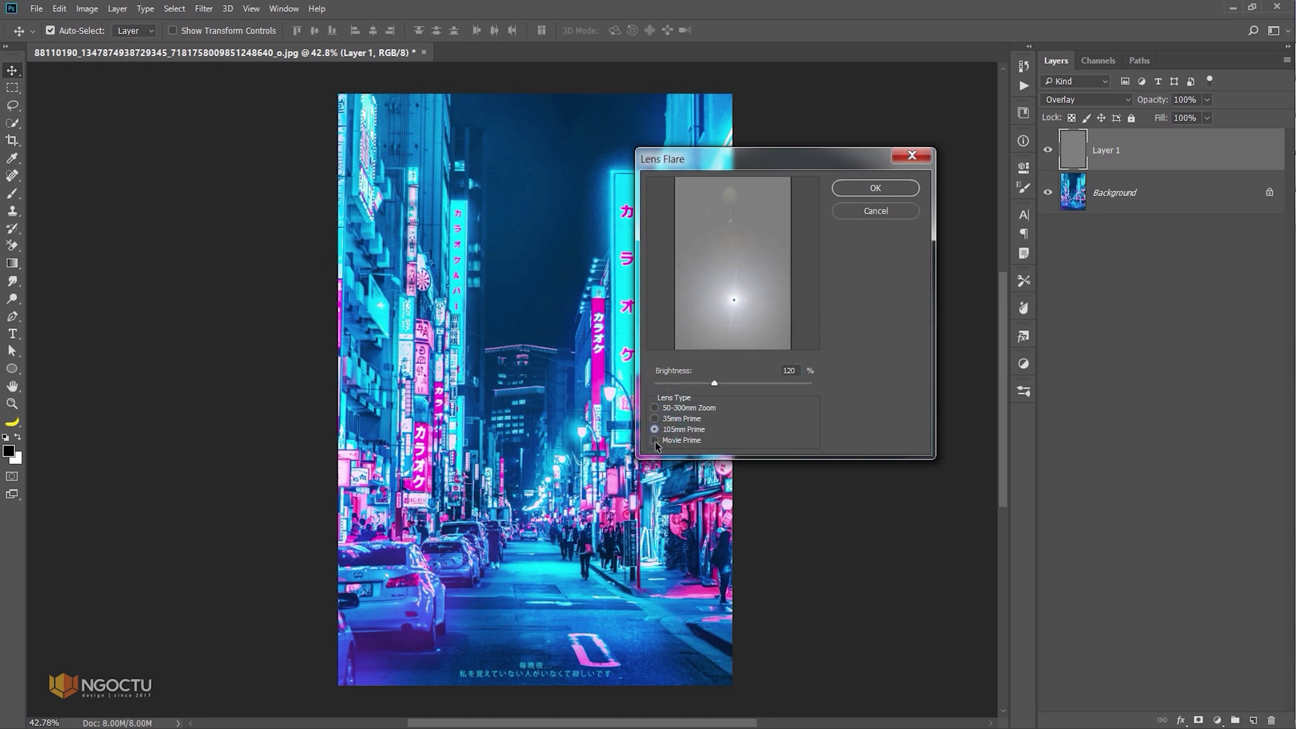
{"action": "left_click", "coordinate": [655, 408]}
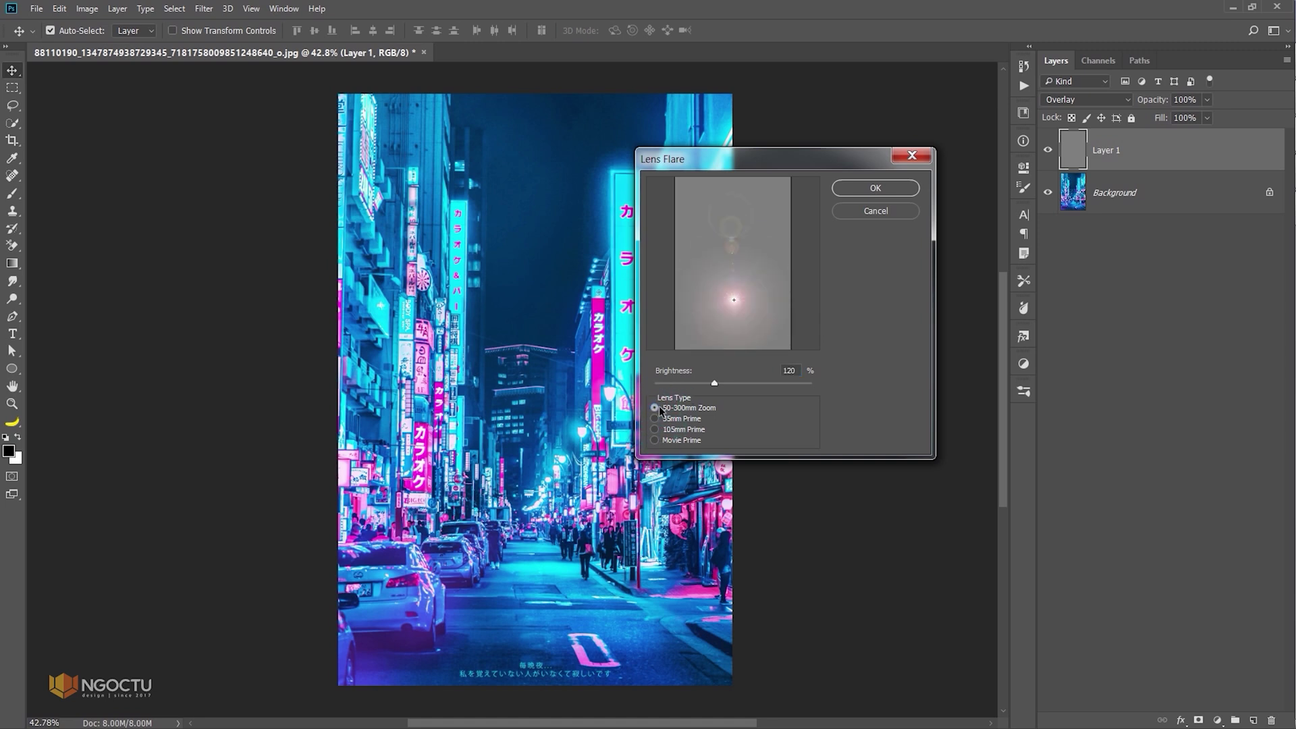
{"action": "left_click", "coordinate": [654, 420]}
{"action": "left_click_drag", "start_coordinate": [717, 381], "coordinate": [729, 383]}
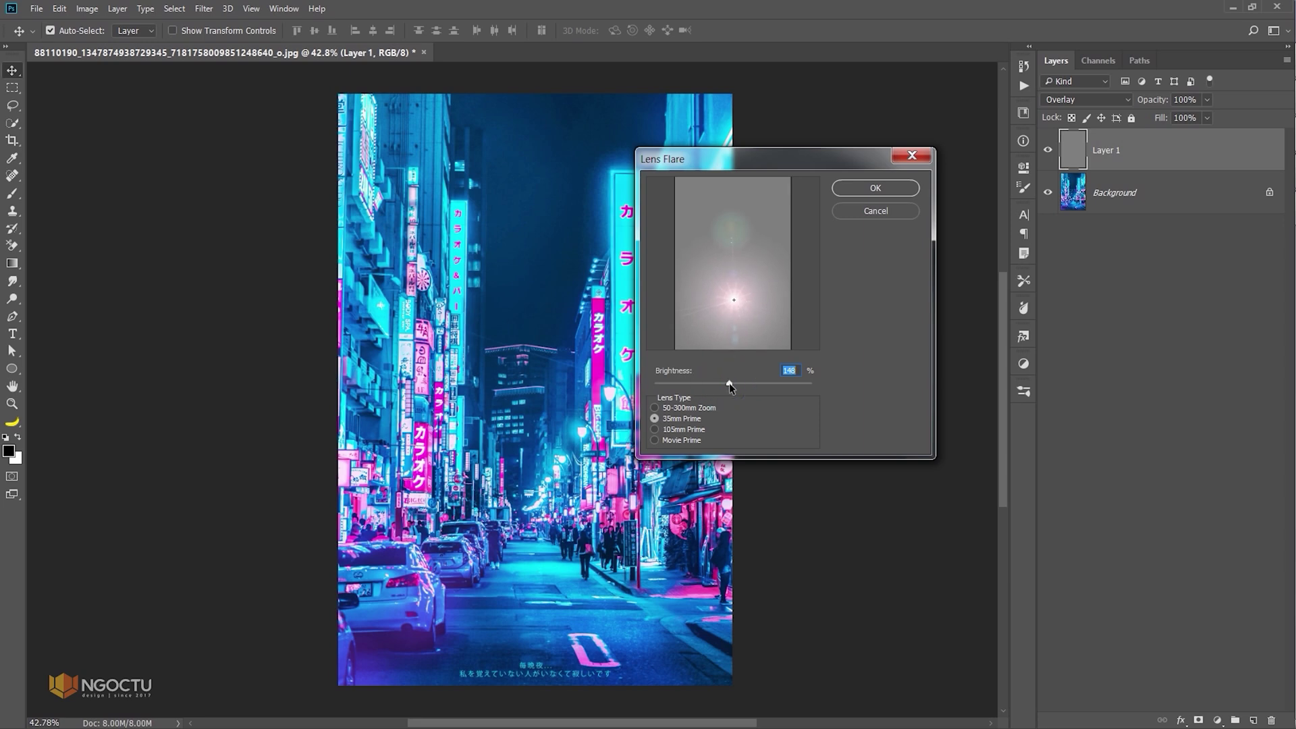
{"action": "left_click", "coordinate": [870, 191]}
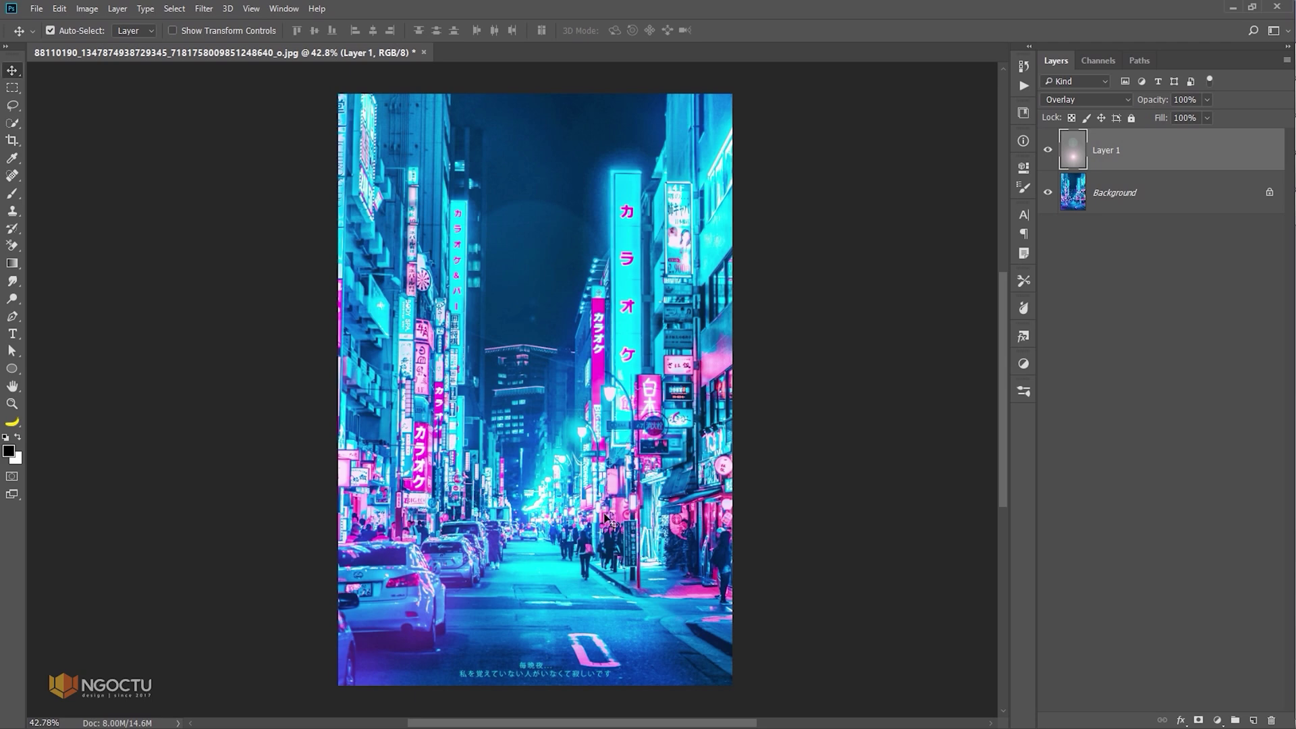
Compare the flare by toggling Layer 1, then scale the flare layer to about 73%
{"action": "left_click", "coordinate": [1049, 150]}
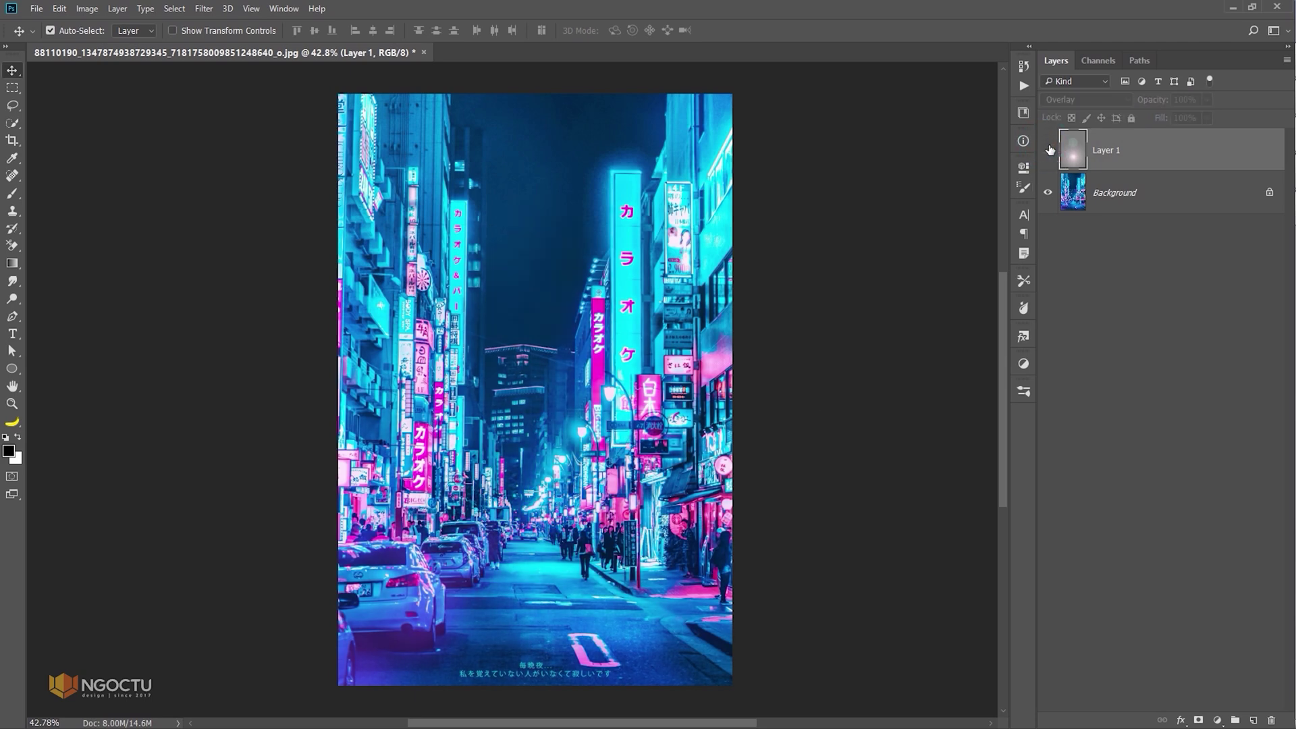
{"action": "left_click", "coordinate": [1048, 150]}
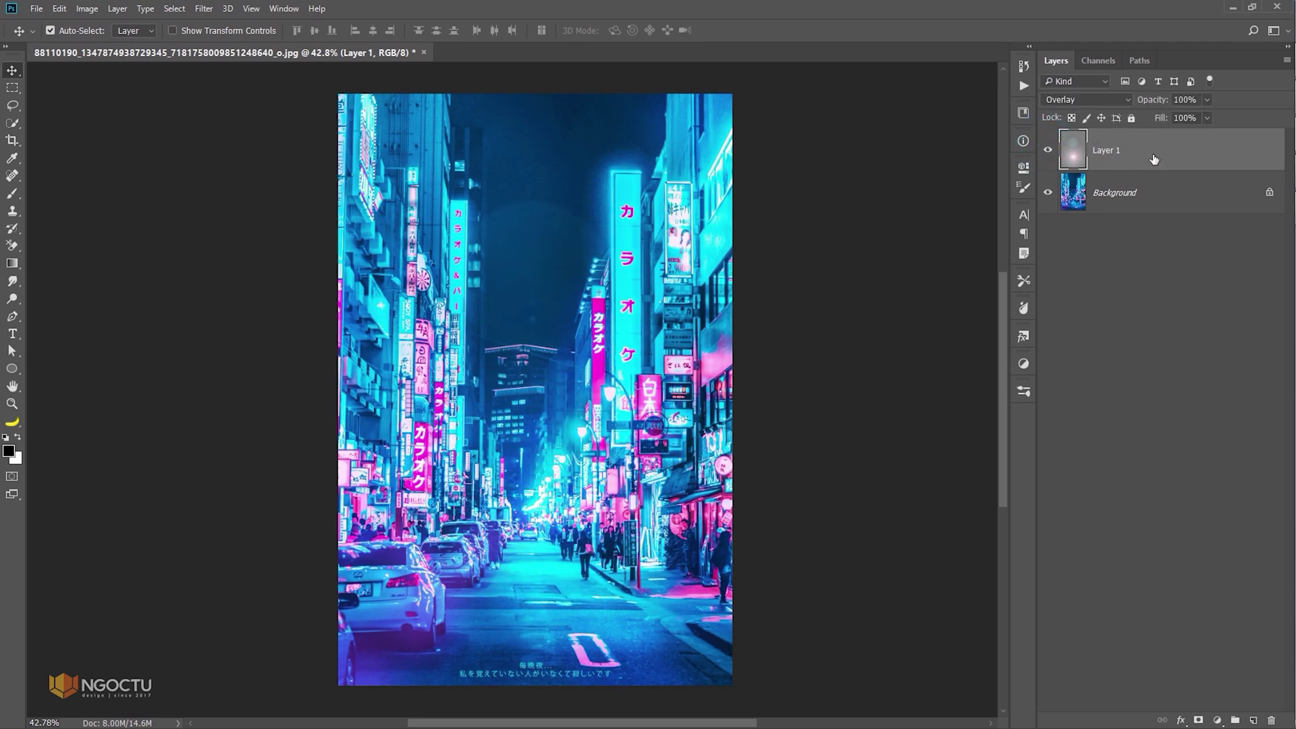
{"action": "key", "text": "ctrl+t"}
{"action": "scroll", "coordinate": [668, 368], "scroll_direction": "down", "scroll_amount": 3}
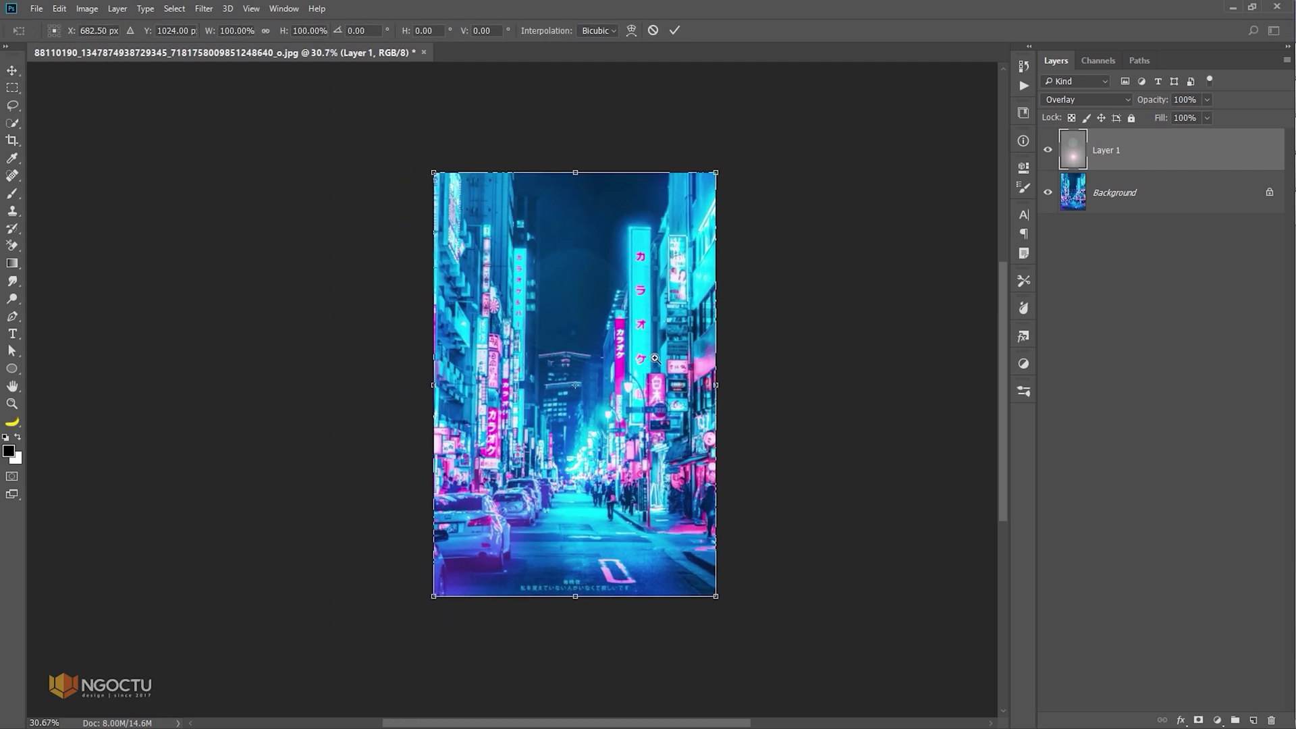
{"action": "left_click_drag", "start_coordinate": [716, 173], "coordinate": [676, 222]}
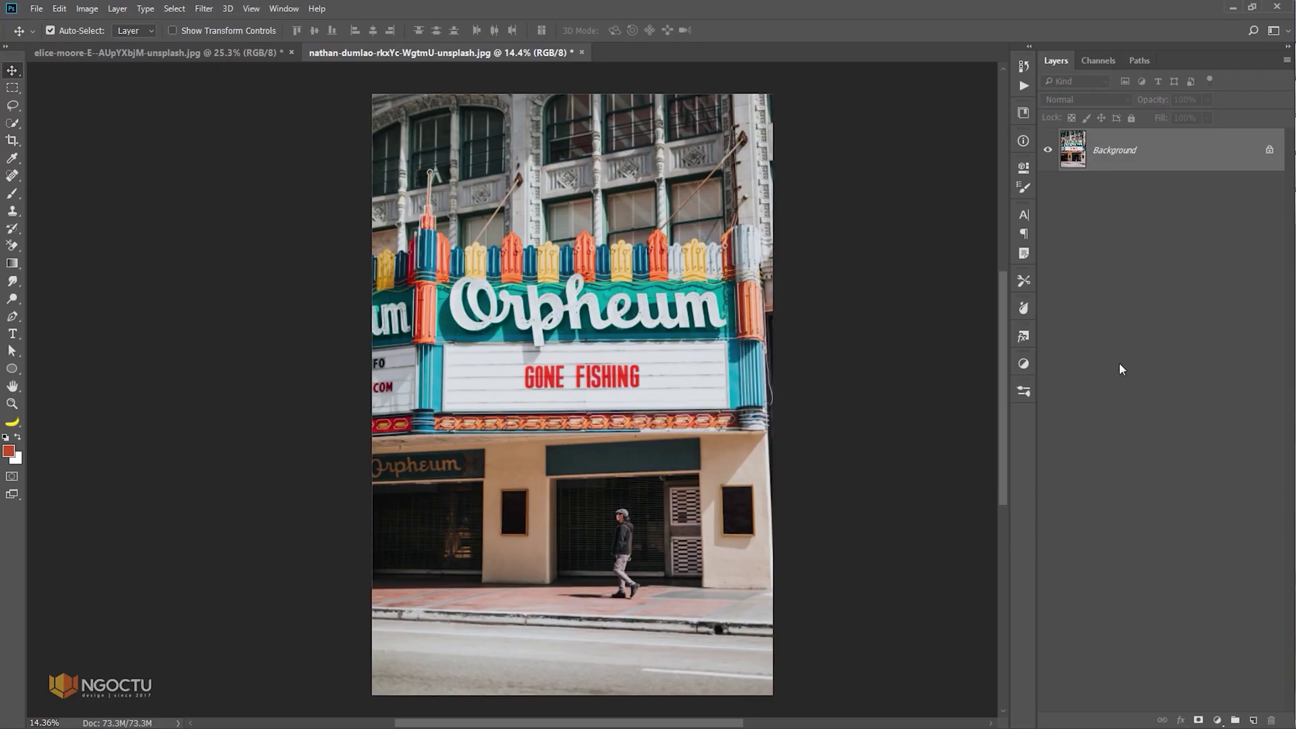
Add a Hue/Saturation layer limited to Cyans with Hue at -180, turning the sign red
{"action": "left_click", "coordinate": [1225, 718]}
{"action": "left_click", "coordinate": [1184, 551]}
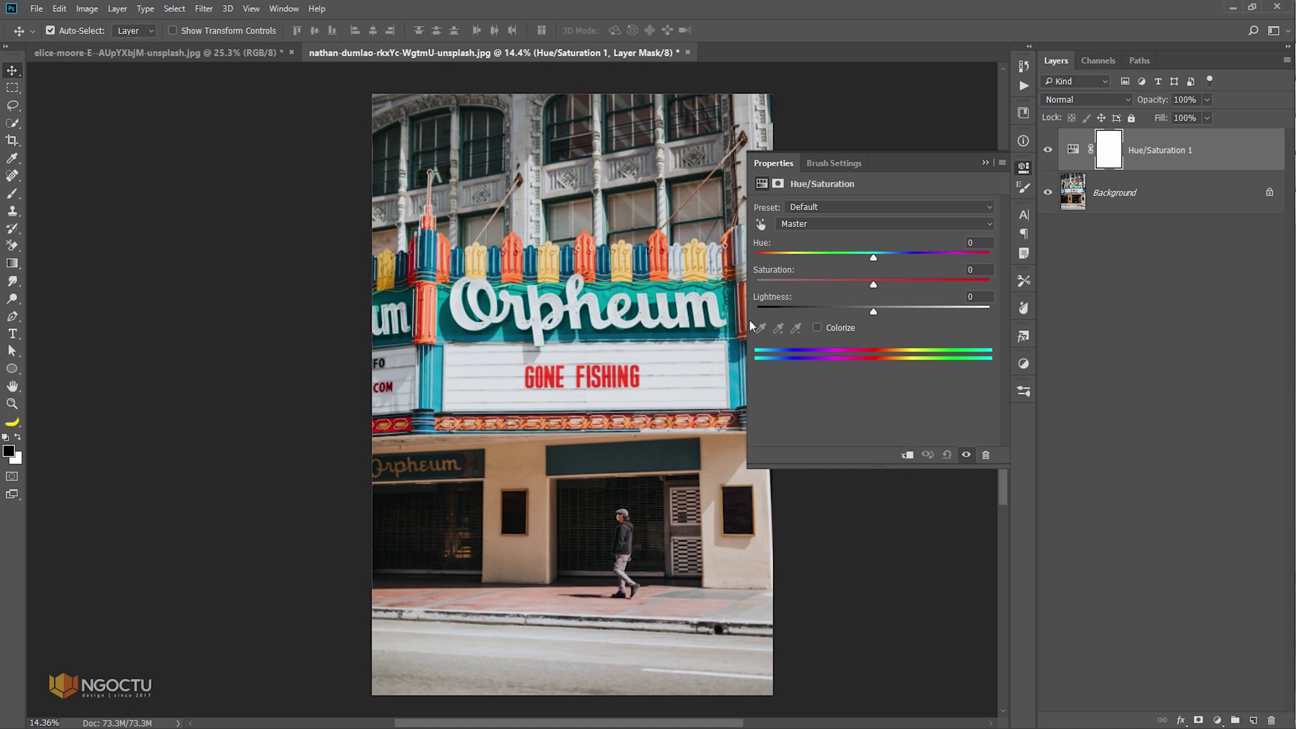
{"action": "left_click", "coordinate": [842, 221]}
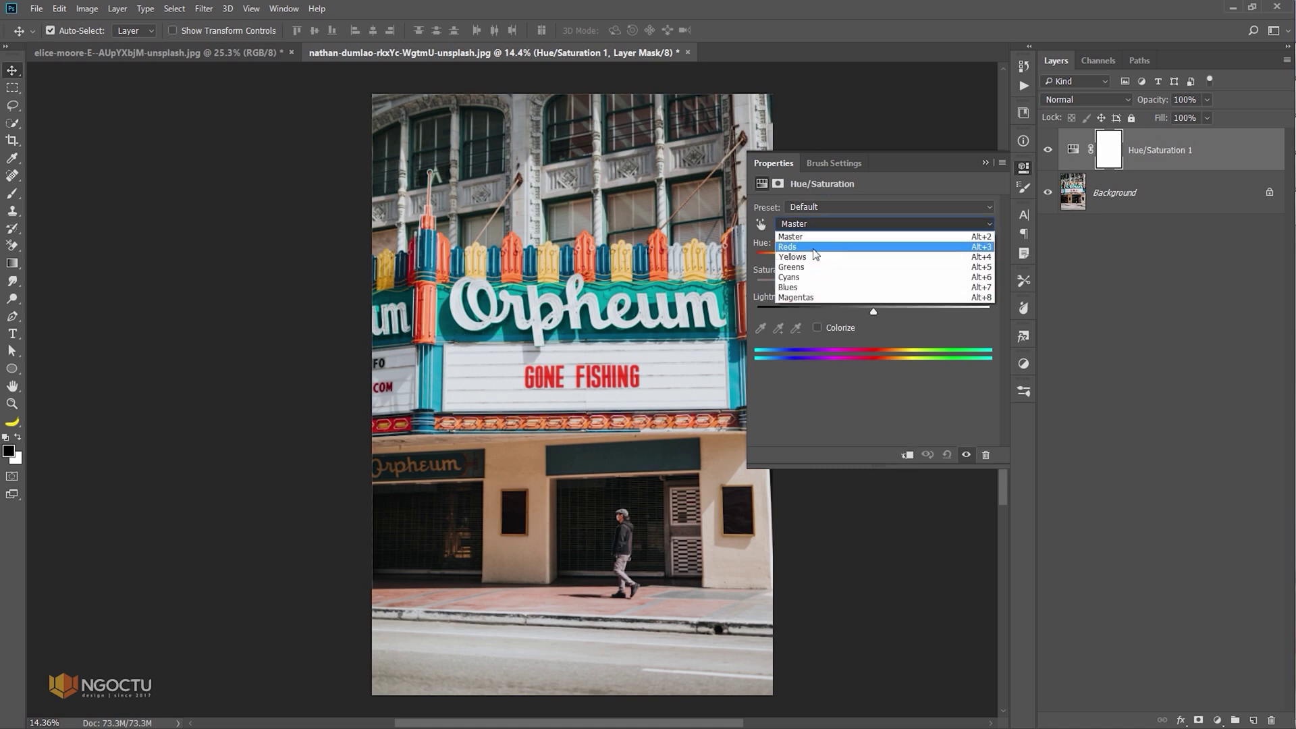
{"action": "left_click", "coordinate": [803, 277]}
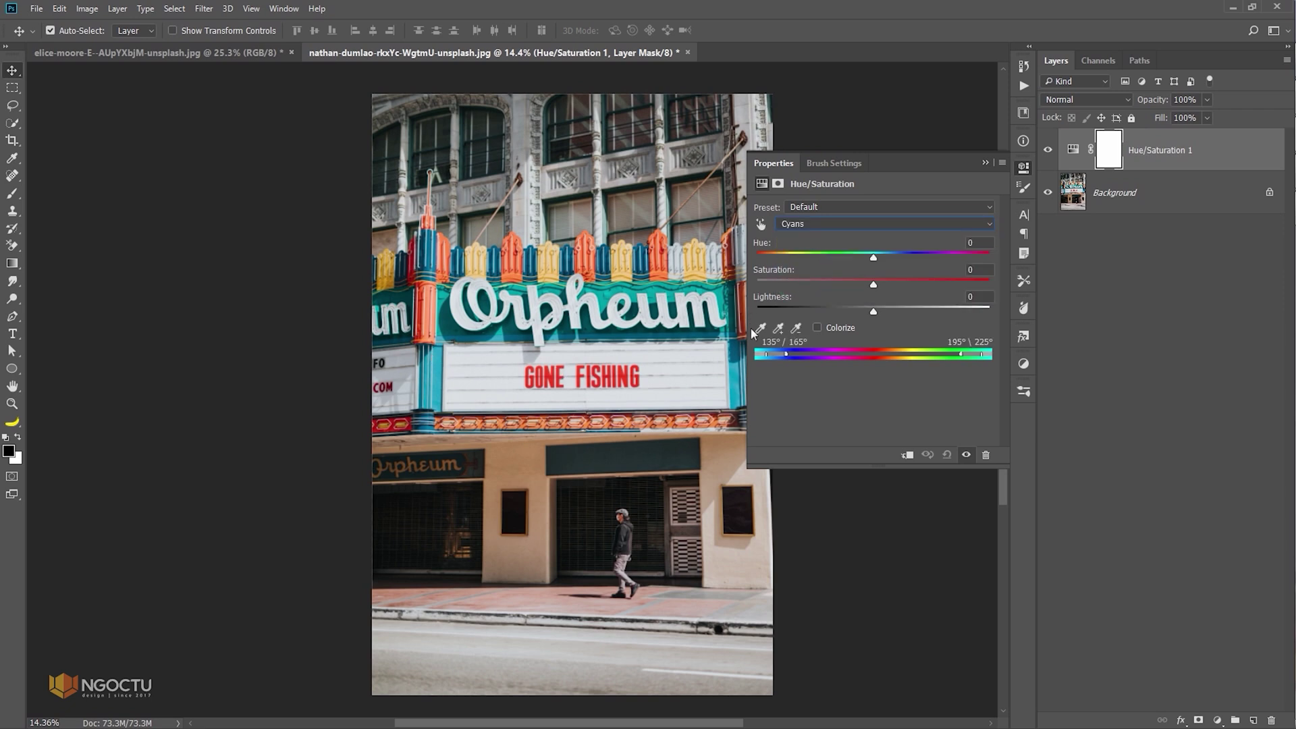
{"action": "left_click", "coordinate": [778, 328]}
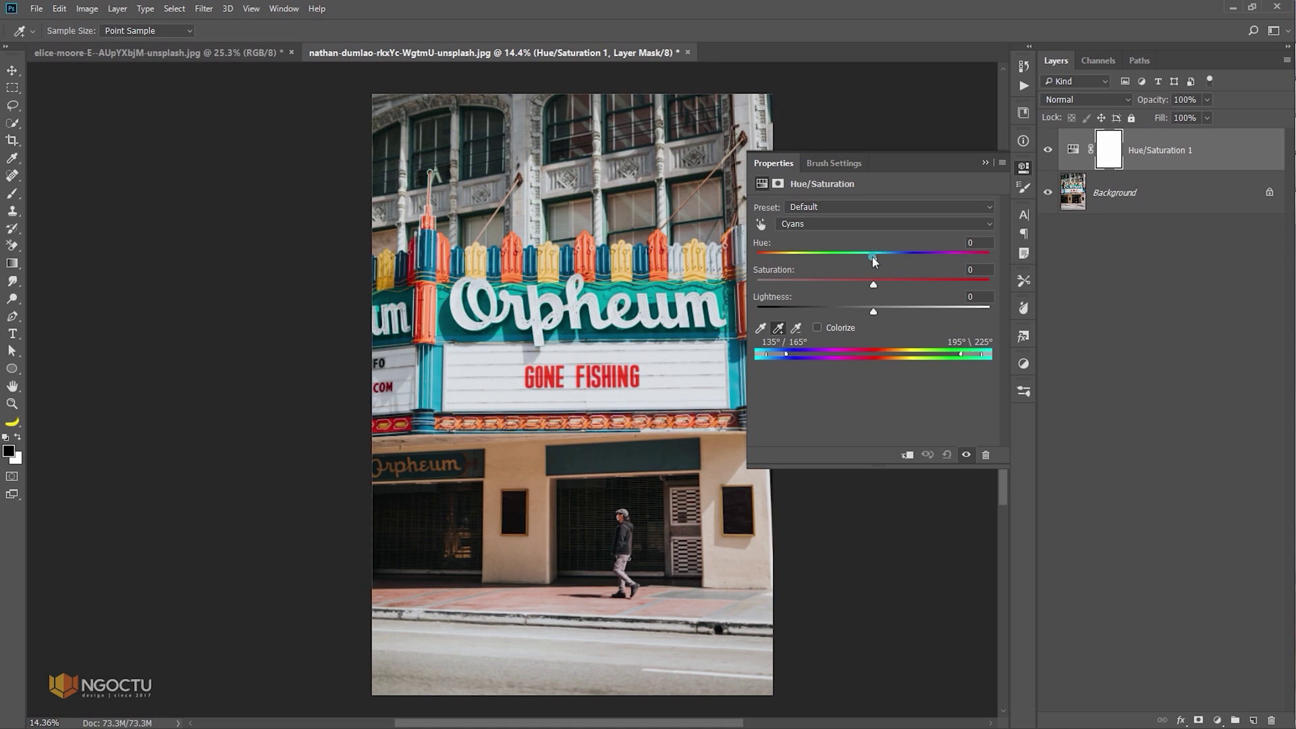
{"action": "left_click_drag", "start_coordinate": [872, 257], "coordinate": [748, 261]}
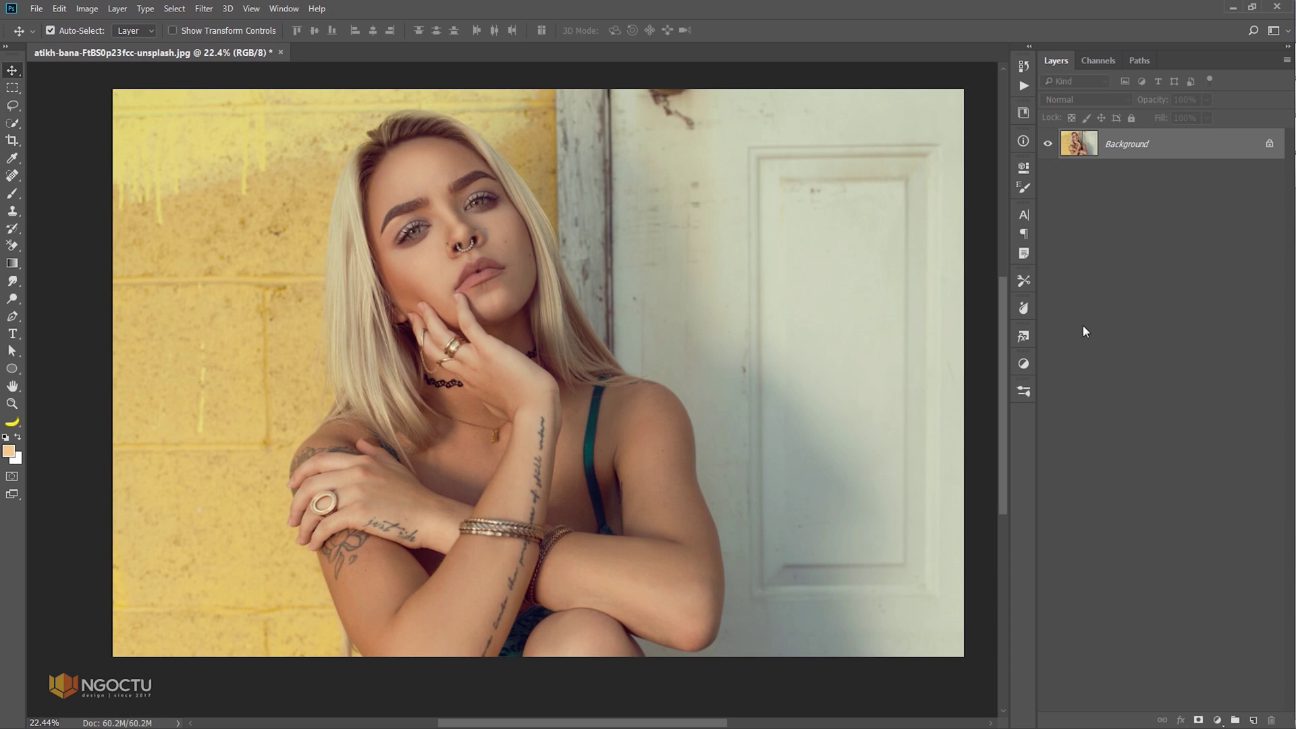
Add a Curves 1 layer pulled down to darken, invert its mask to black, and zoom in
{"action": "left_click", "coordinate": [1217, 720]}
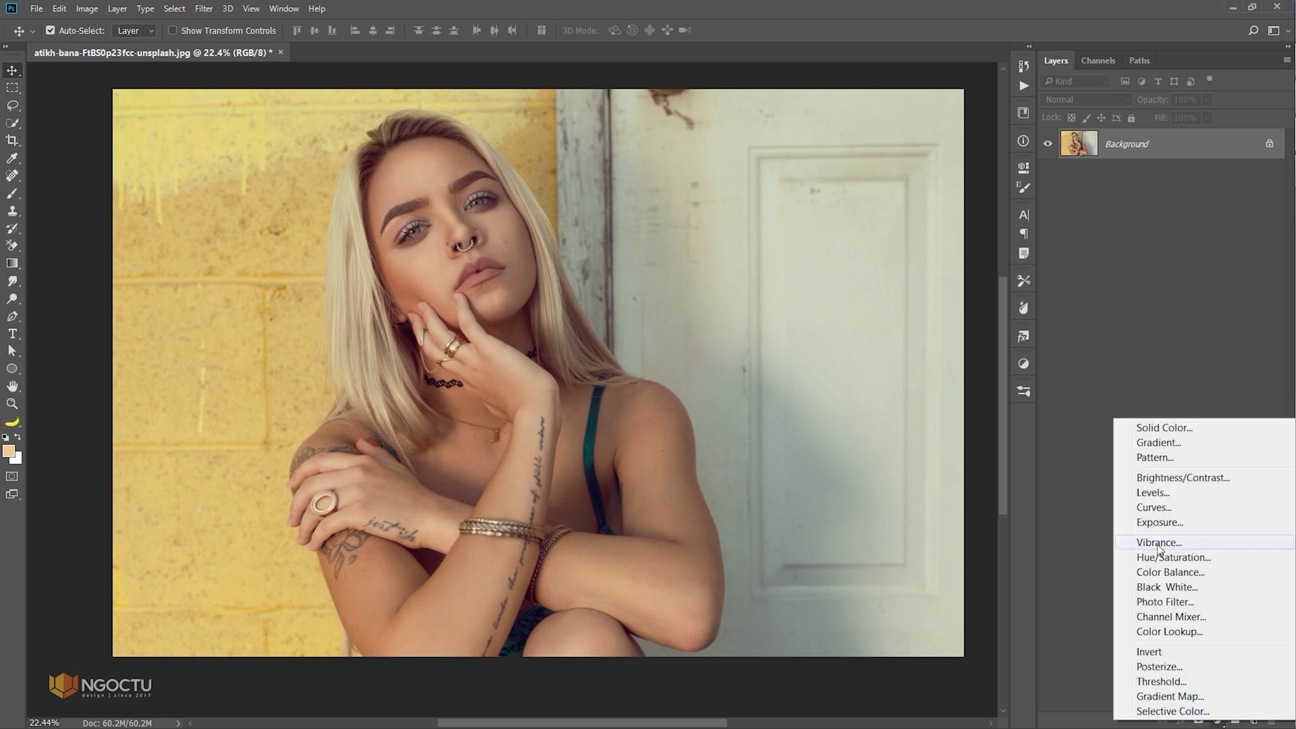
{"action": "left_click", "coordinate": [1147, 505]}
{"action": "left_click_drag", "start_coordinate": [878, 316], "coordinate": [911, 348]}
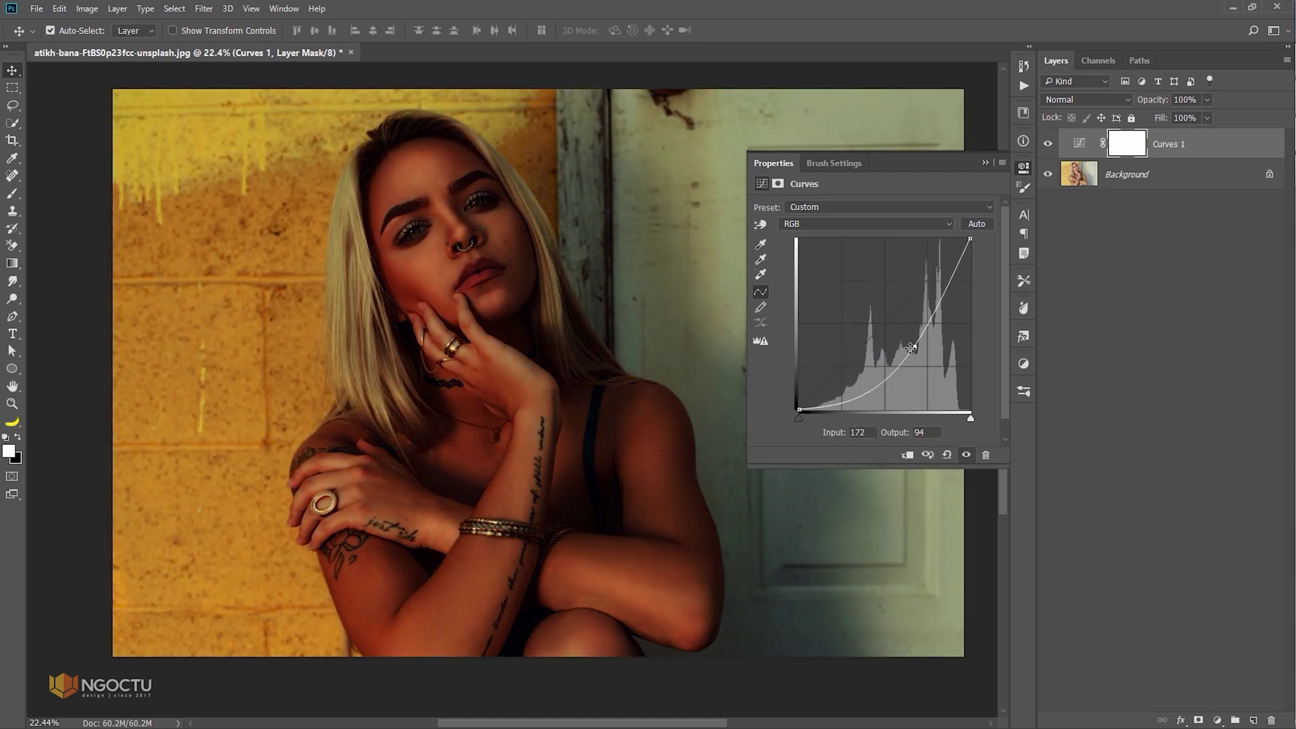
{"action": "left_click", "coordinate": [985, 164]}
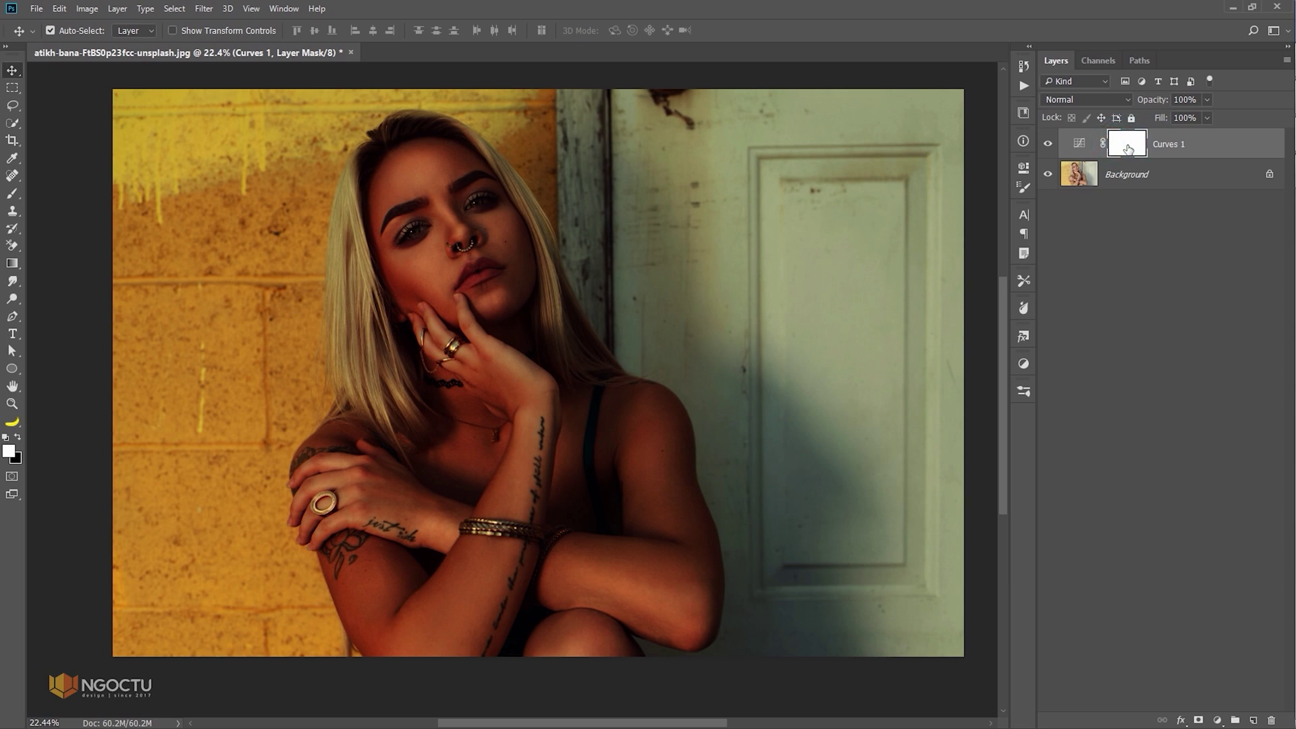
{"action": "key", "text": "ctrl+i"}
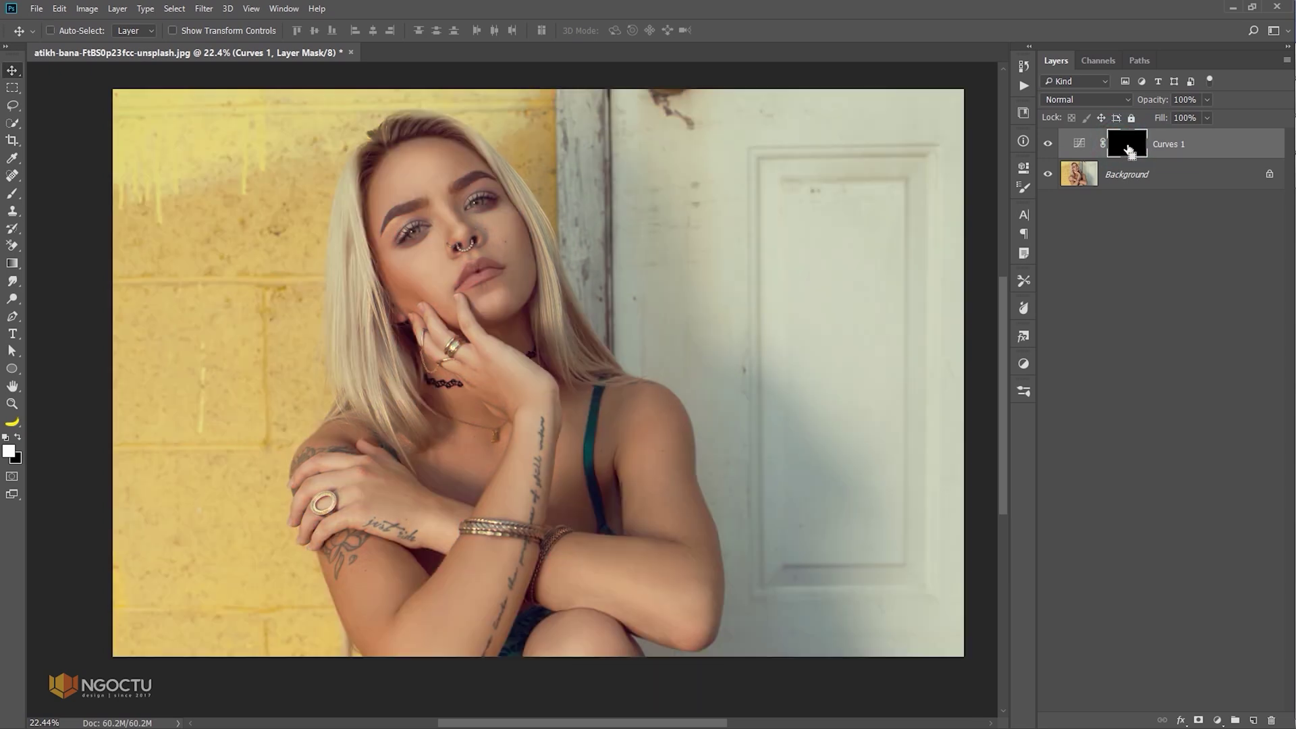
{"action": "key", "text": "ctrl"}
{"action": "scroll", "coordinate": [432, 176], "scroll_direction": "up", "scroll_amount": 5}
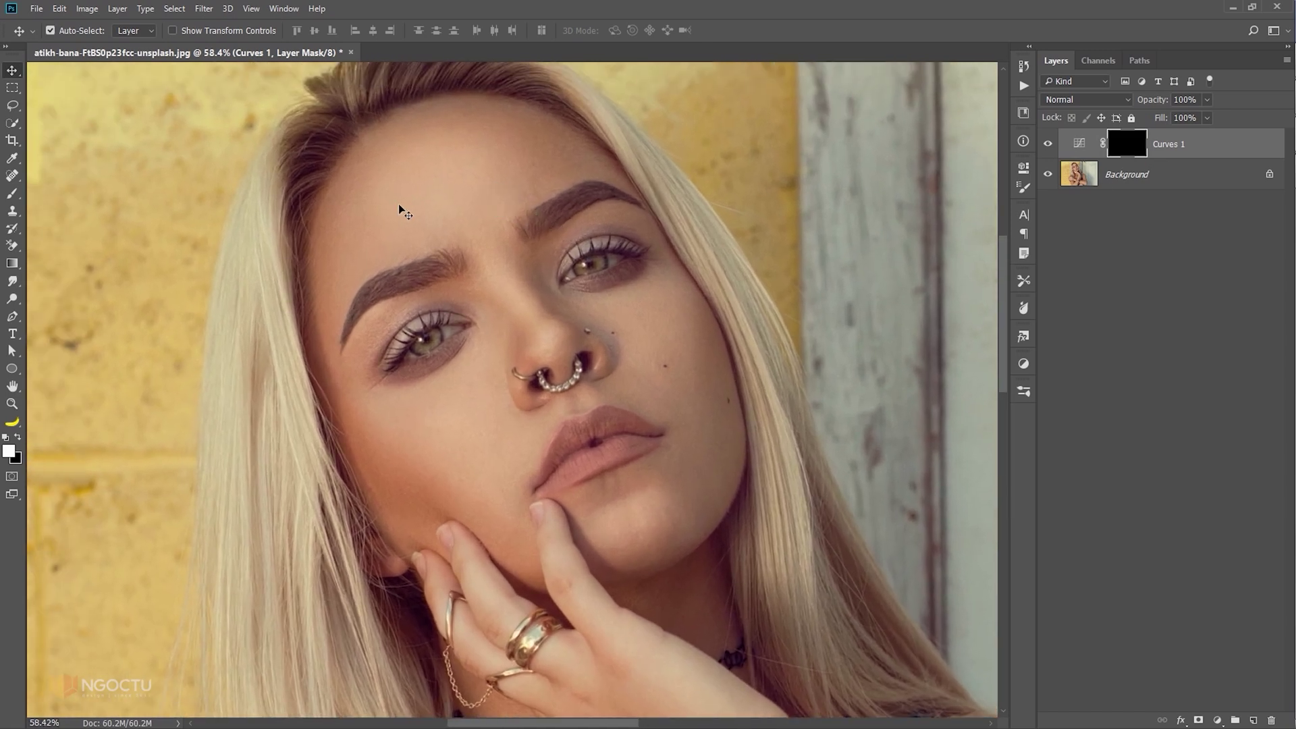
Paint the darkening onto the face contours with a soft brush at about 10% opacity
{"action": "left_click", "coordinate": [12, 194]}
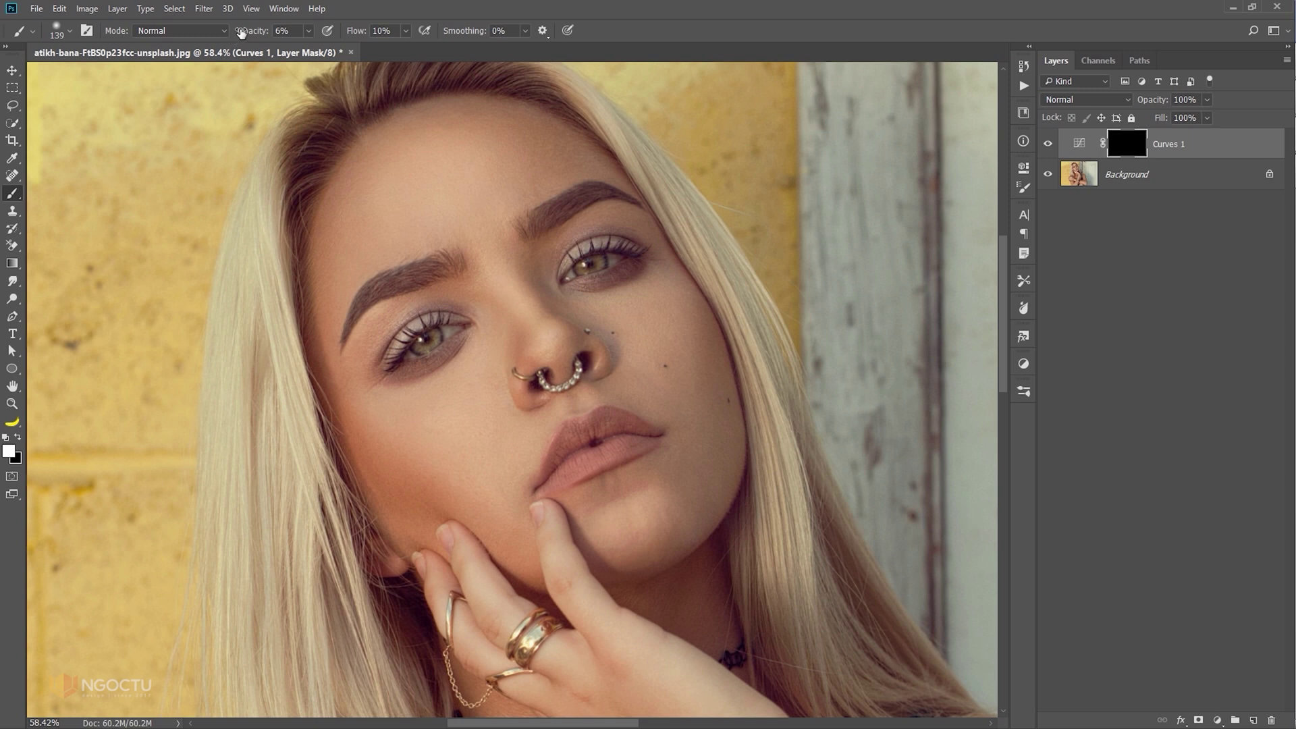
{"action": "left_click_drag", "start_coordinate": [244, 34], "coordinate": [248, 35]}
{"action": "left_click_drag", "start_coordinate": [405, 202], "coordinate": [427, 200]}
{"action": "mouse_move", "coordinate": [337, 195]}
{"action": "left_mouse_down"}
{"action": "mouse_move", "coordinate": [304, 246]}
{"action": "mouse_move", "coordinate": [307, 297]}
{"action": "mouse_move", "coordinate": [338, 438]}
{"action": "mouse_move", "coordinate": [382, 515]}
{"action": "mouse_move", "coordinate": [338, 385]}
{"action": "mouse_move", "coordinate": [315, 222]}
{"action": "mouse_move", "coordinate": [541, 137]}
{"action": "mouse_move", "coordinate": [718, 405]}
{"action": "mouse_move", "coordinate": [648, 582]}
{"action": "mouse_move", "coordinate": [723, 587]}
{"action": "mouse_move", "coordinate": [706, 549]}
{"action": "mouse_move", "coordinate": [680, 579]}
{"action": "mouse_move", "coordinate": [545, 524]}
{"action": "mouse_move", "coordinate": [387, 524]}
{"action": "mouse_move", "coordinate": [403, 521]}
{"action": "mouse_move", "coordinate": [397, 529]}
{"action": "mouse_move", "coordinate": [341, 399]}
{"action": "mouse_move", "coordinate": [337, 183]}
{"action": "left_mouse_up"}
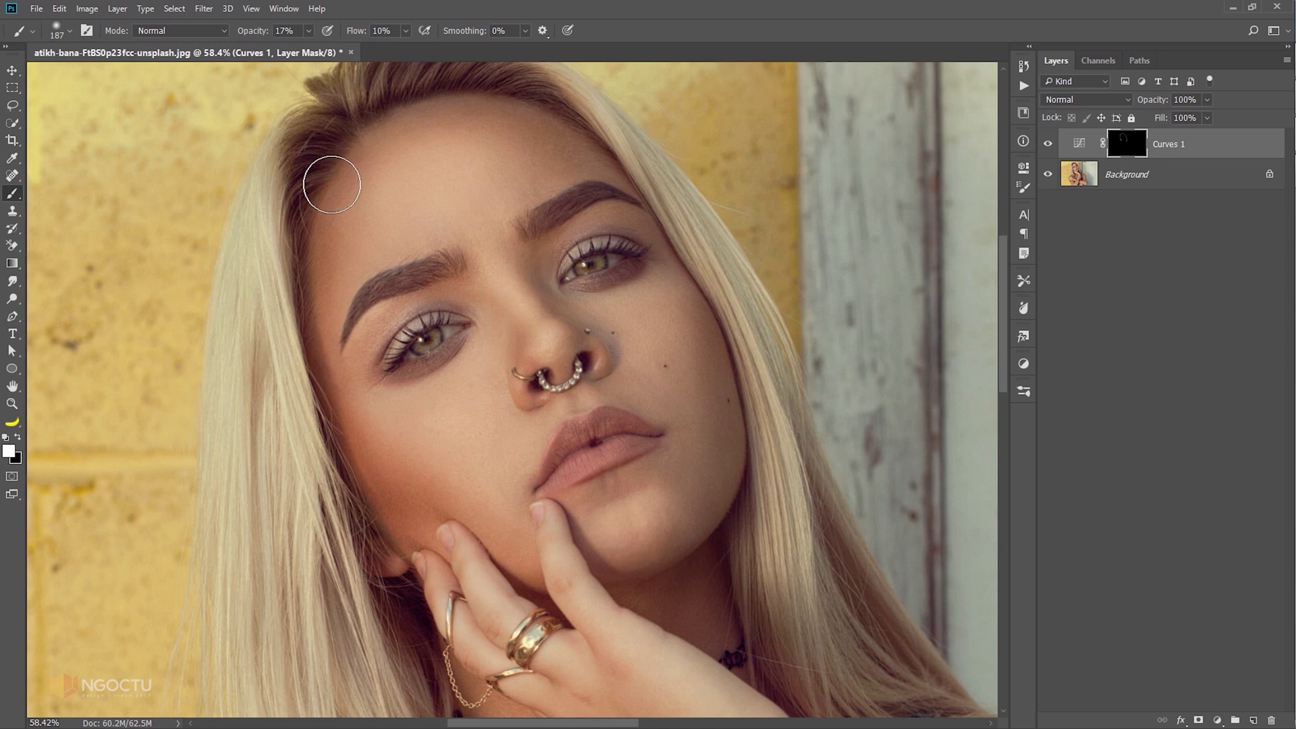
{"action": "key", "text": "bracketright"}
{"action": "key", "text": "bracketright"}
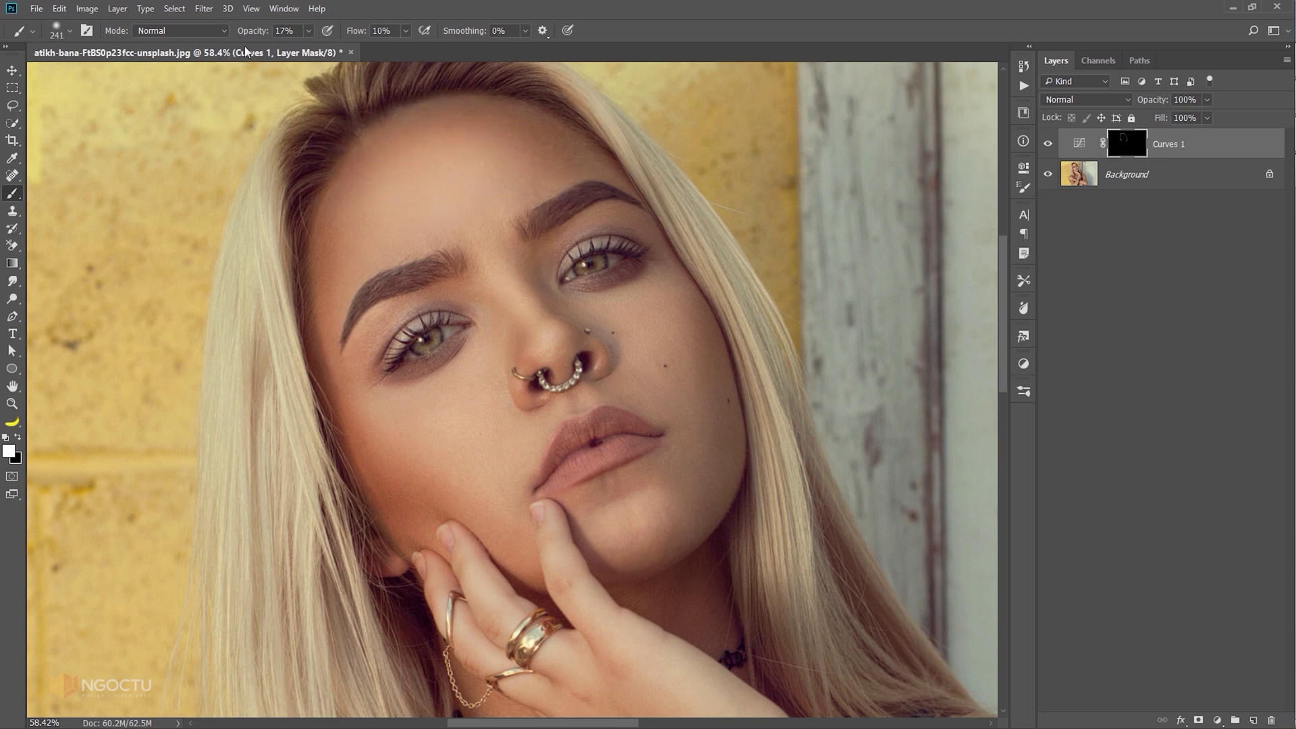
{"action": "left_click_drag", "start_coordinate": [258, 34], "coordinate": [245, 35]}
{"action": "type", "text": "10"}
{"action": "left_click_drag", "start_coordinate": [672, 330], "coordinate": [639, 275]}
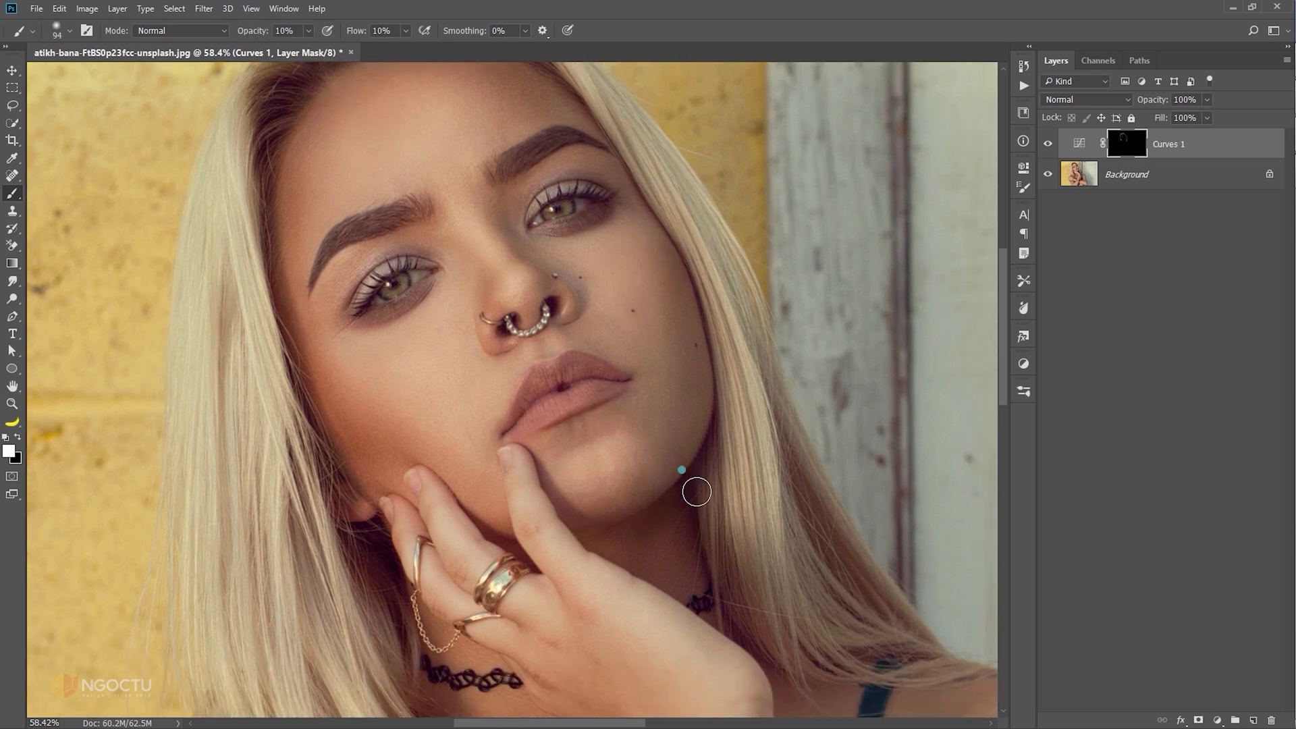
{"action": "scroll", "coordinate": [694, 492], "scroll_direction": "up", "scroll_amount": 1}
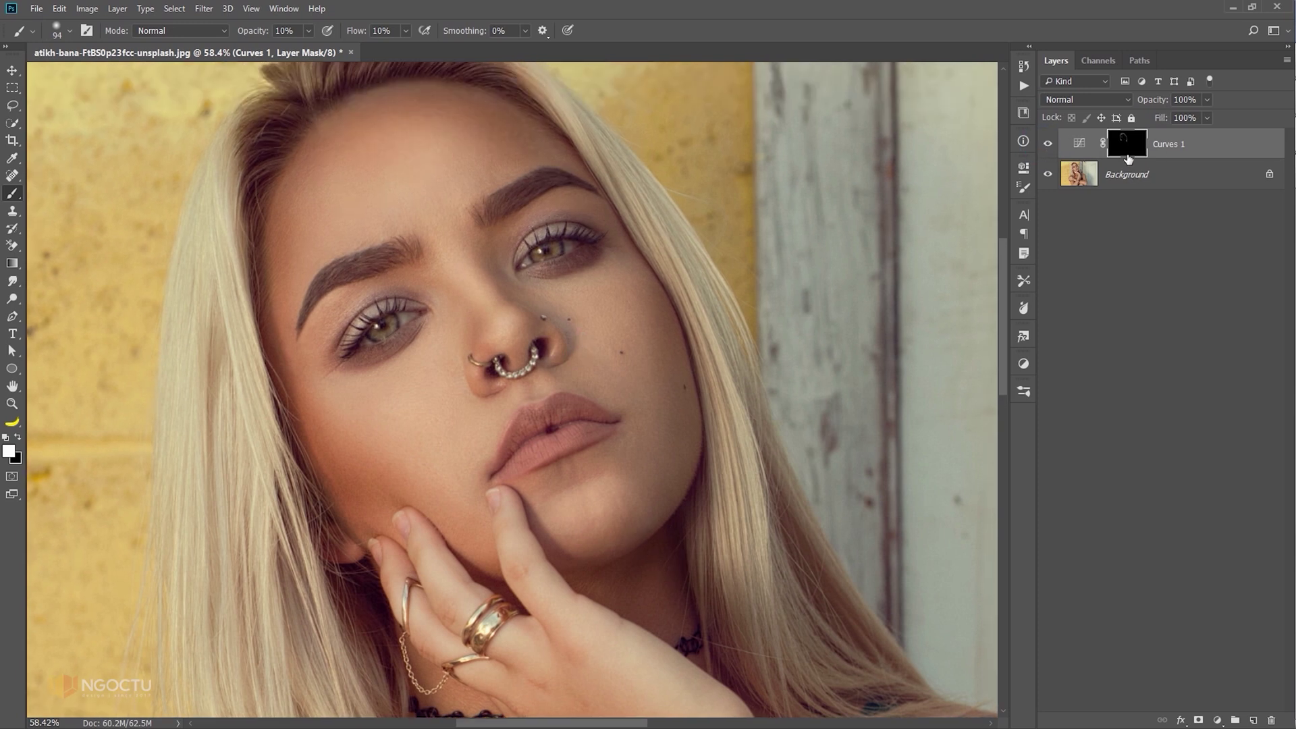
Feather the Curves 1 mask by 37.8 px
{"action": "left_click", "coordinate": [1023, 168]}
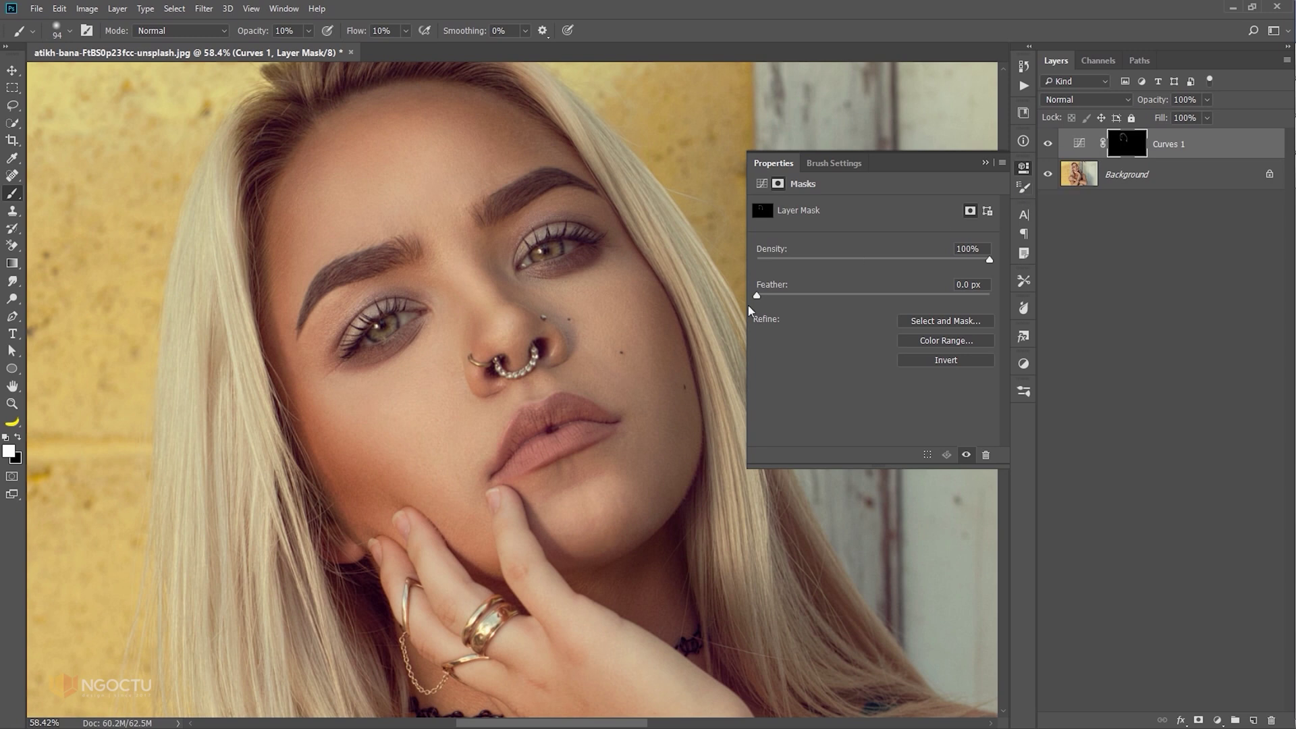
{"action": "left_click_drag", "start_coordinate": [757, 296], "coordinate": [873, 296]}
{"action": "left_click", "coordinate": [985, 163]}
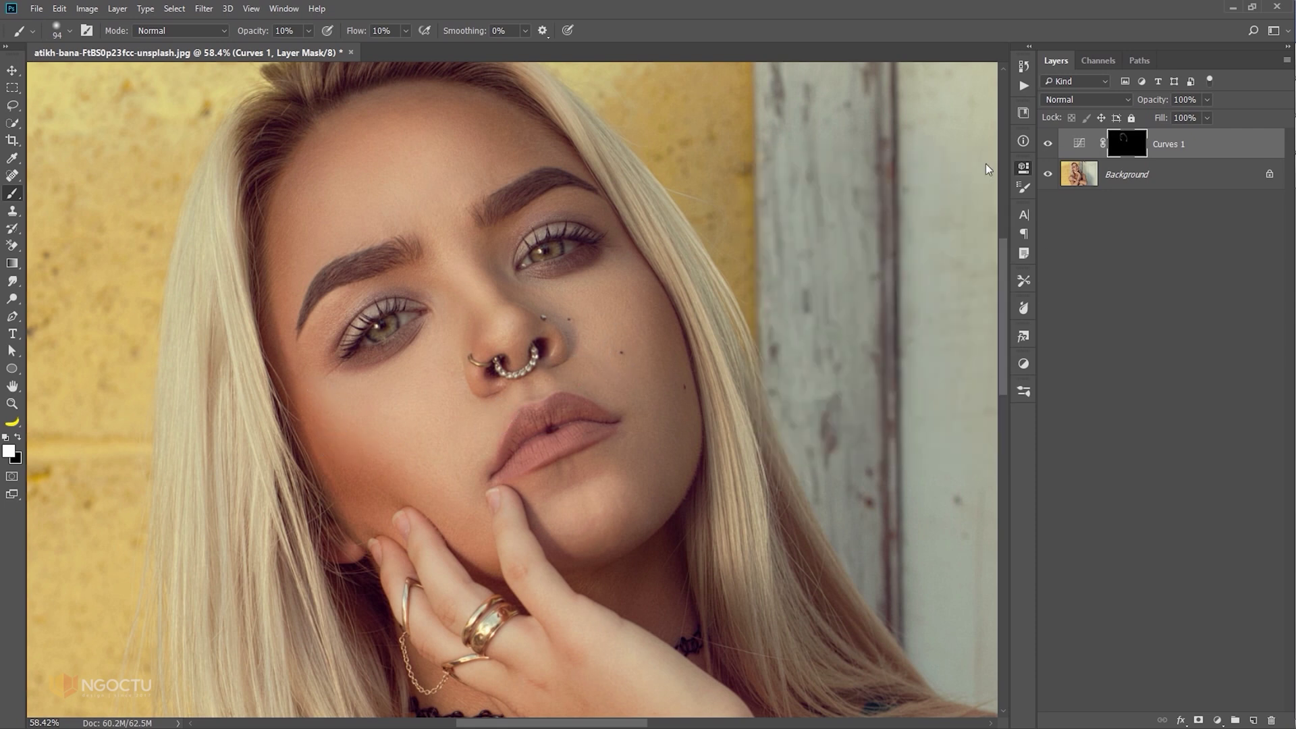
Add a brightening Curves 2 layer and invert its mask to black
{"action": "left_click", "coordinate": [1218, 719]}
{"action": "left_click", "coordinate": [1178, 510]}
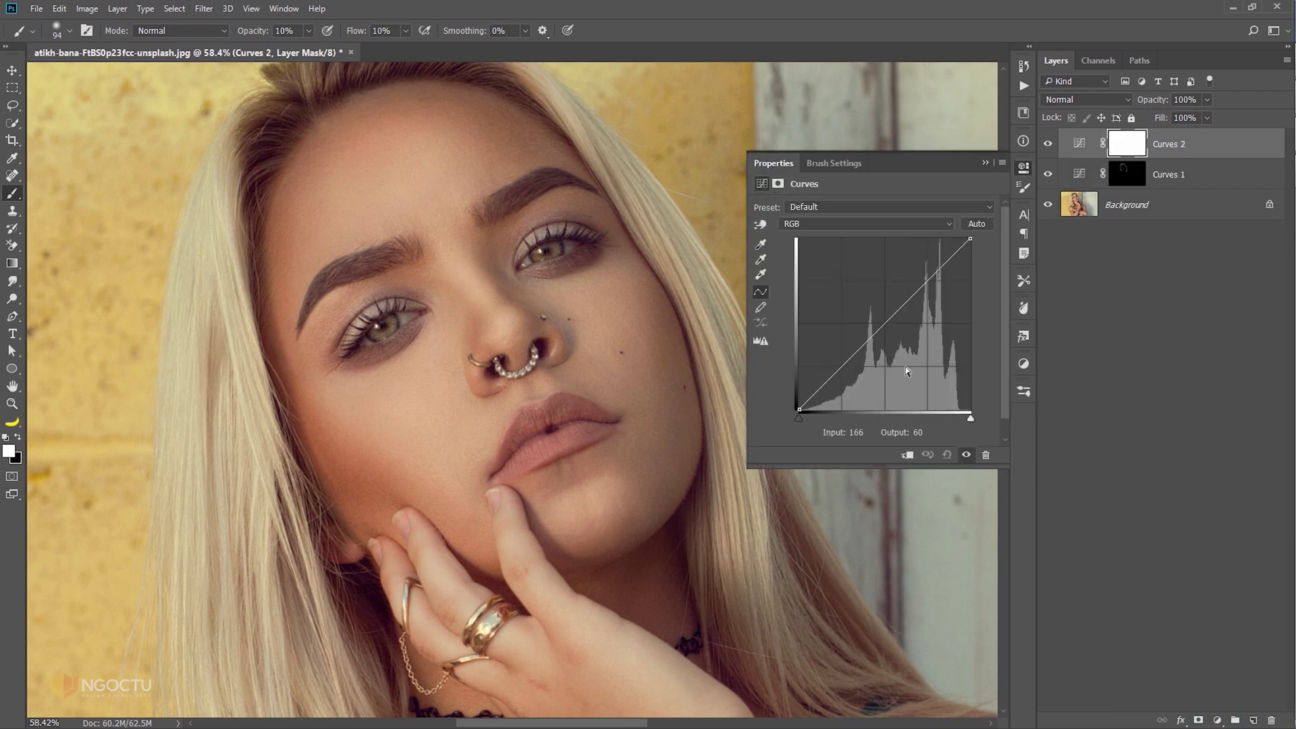
{"action": "left_click_drag", "start_coordinate": [888, 322], "coordinate": [865, 305]}
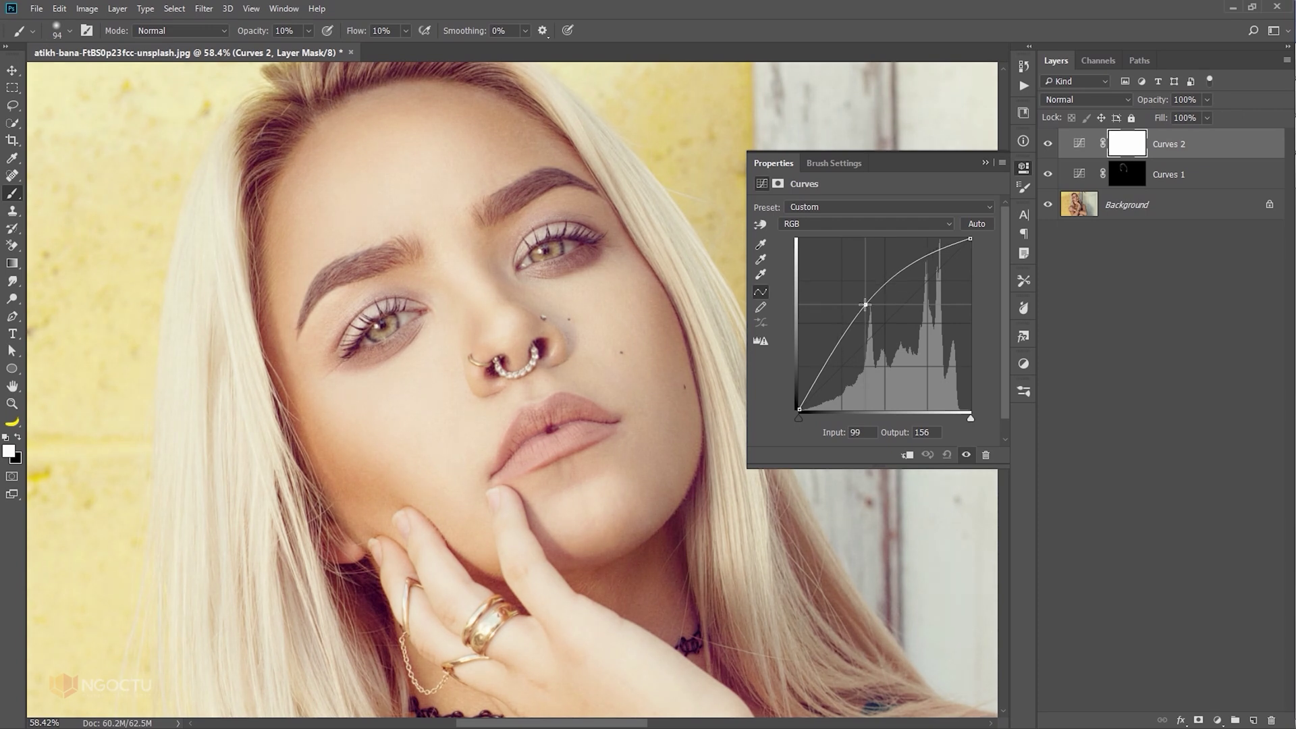
{"action": "left_click", "coordinate": [982, 164]}
{"action": "key", "text": "ctrl+i"}
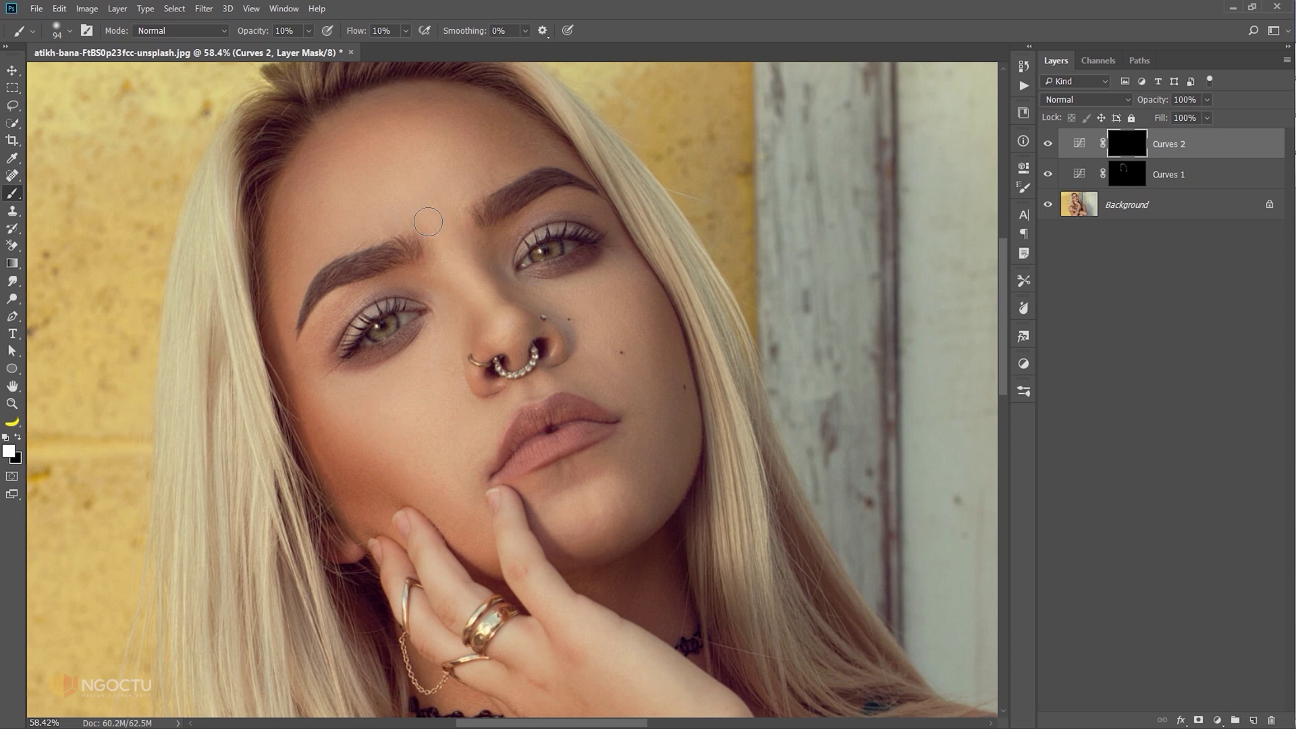
Paint the brightening back onto the face with a 39 px brush and feather the mask 31.6 px
{"action": "left_click_drag", "start_coordinate": [428, 221], "coordinate": [405, 203]}
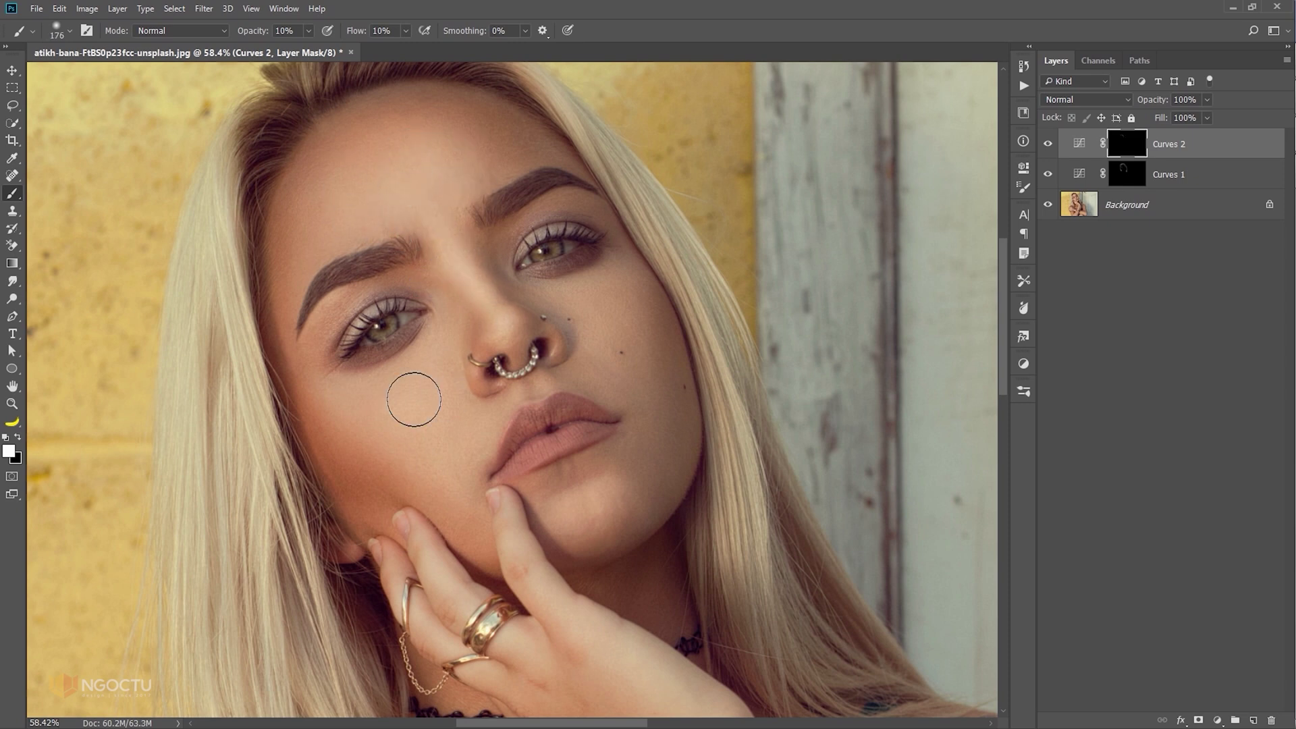
{"action": "left_click_drag", "start_coordinate": [460, 443], "coordinate": [462, 446]}
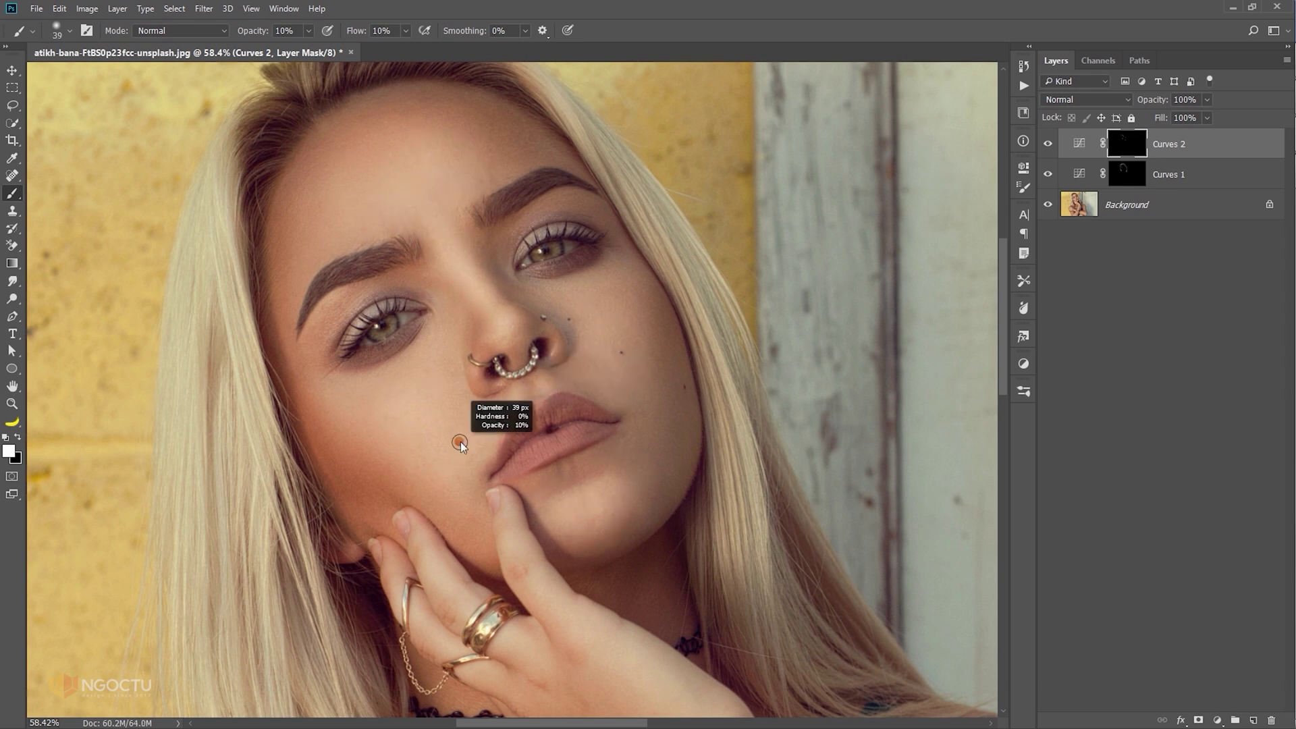
{"action": "left_click_drag", "start_coordinate": [473, 310], "coordinate": [459, 223]}
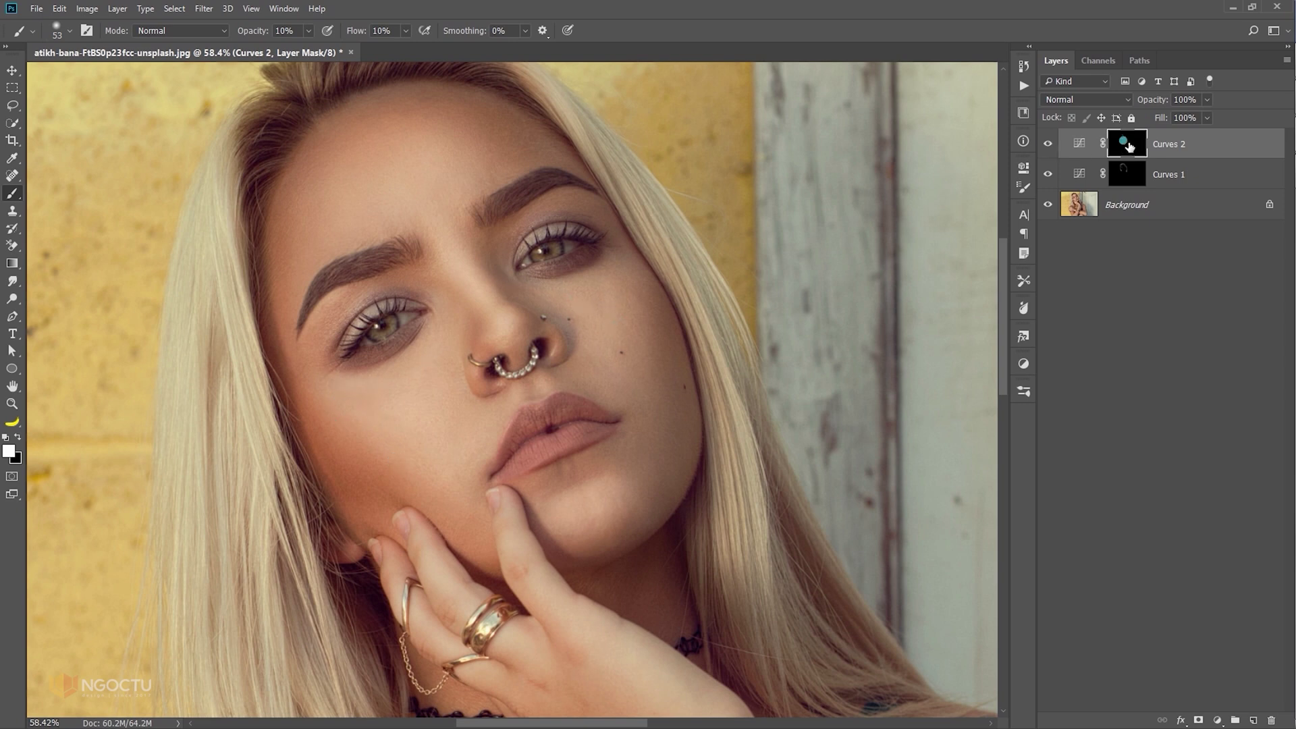
{"action": "left_click", "coordinate": [1024, 167]}
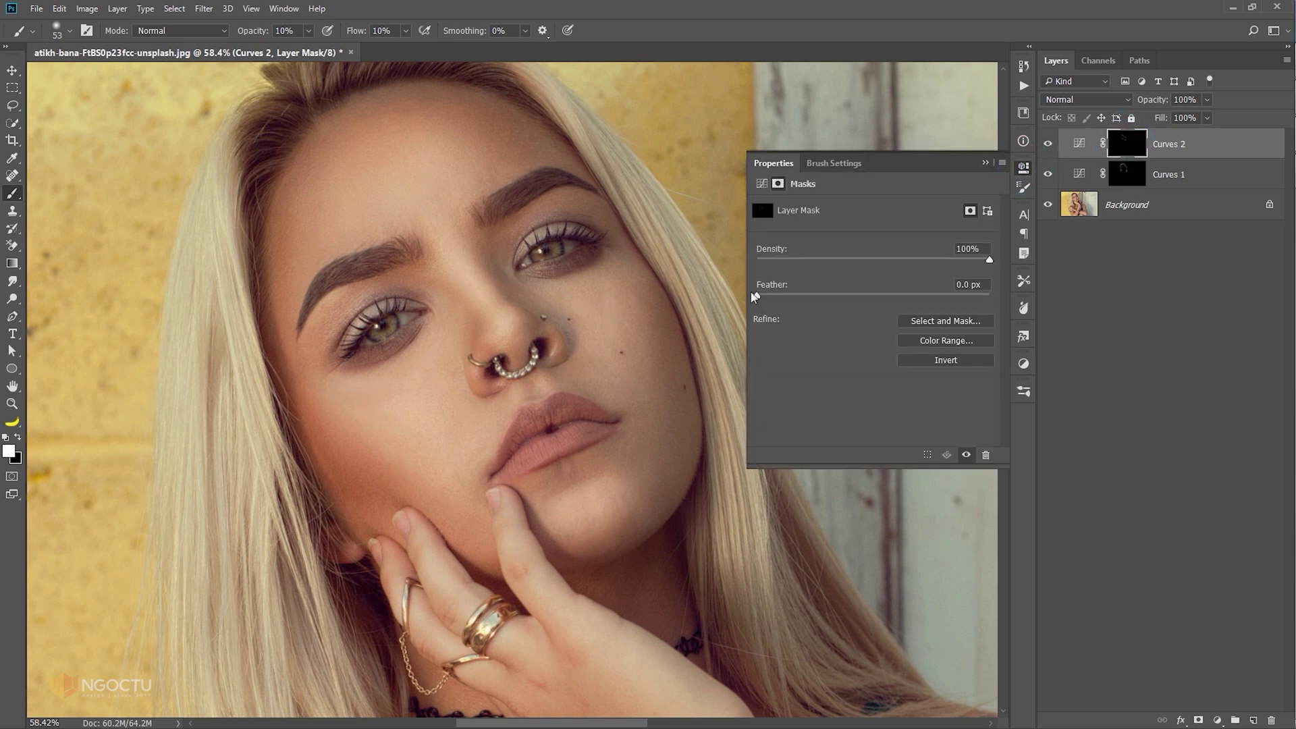
{"action": "left_click_drag", "start_coordinate": [757, 298], "coordinate": [870, 298]}
Group Curves 1 and Curves 2 into Group 1, zoom out, and hide the group to compare
{"action": "left_click", "coordinate": [985, 163]}
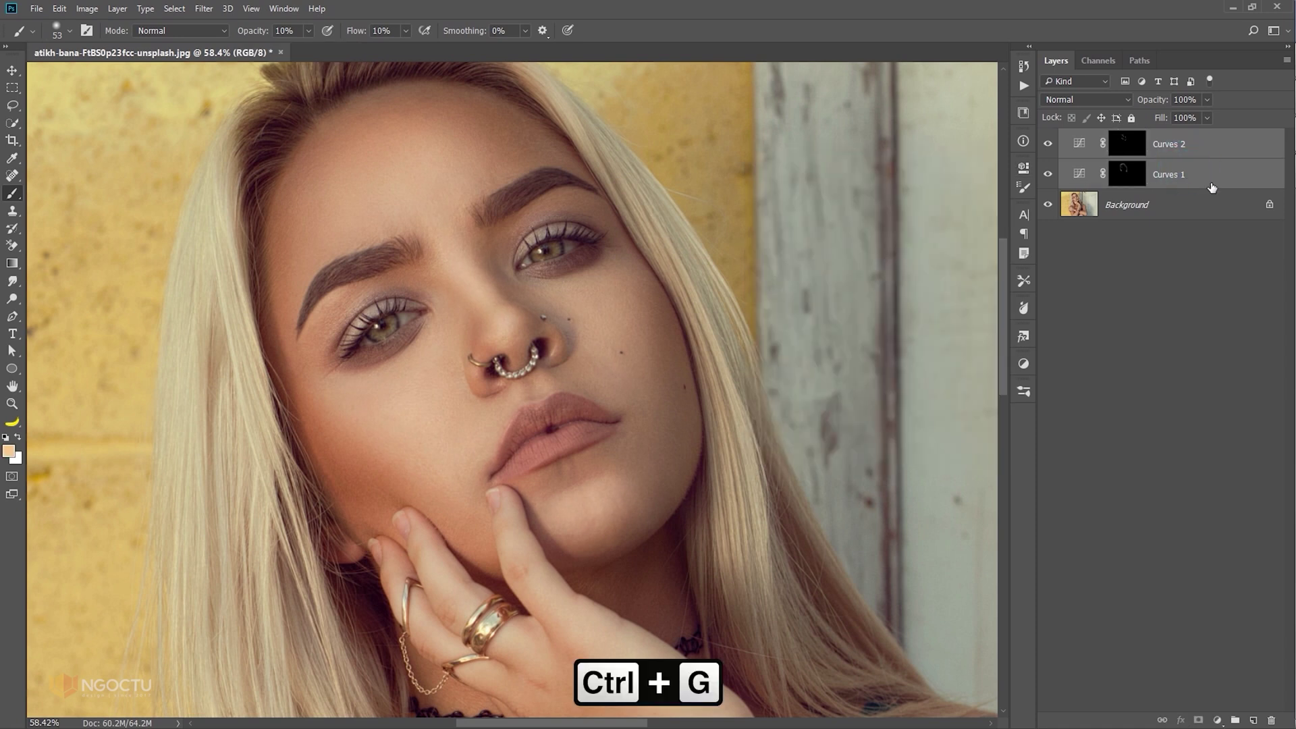
{"action": "left_click", "coordinate": [1181, 174], "text": "shift"}
{"action": "key", "text": "ctrl+g"}
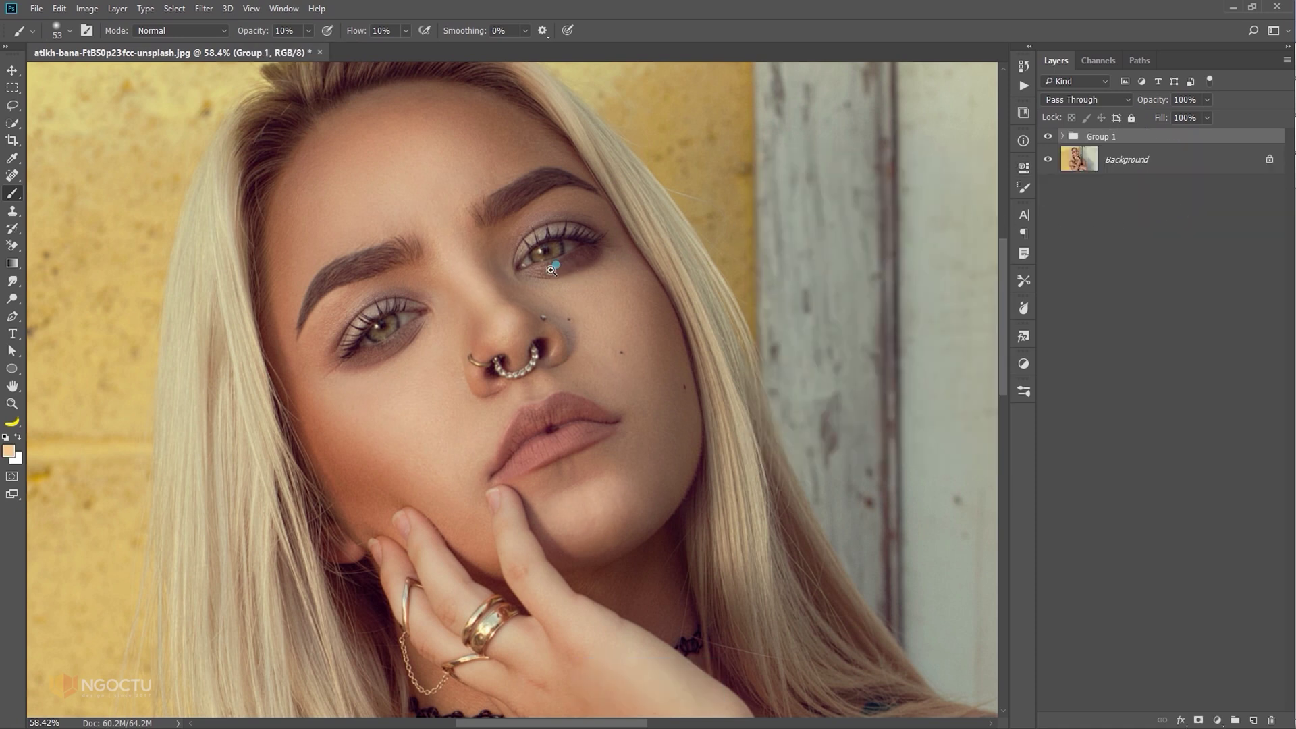
{"action": "scroll", "coordinate": [571, 275], "scroll_direction": "down", "scroll_amount": 2}
{"action": "scroll", "coordinate": [572, 275], "scroll_direction": "down", "scroll_amount": 2}
{"action": "scroll", "coordinate": [571, 276], "scroll_direction": "down", "scroll_amount": 1}
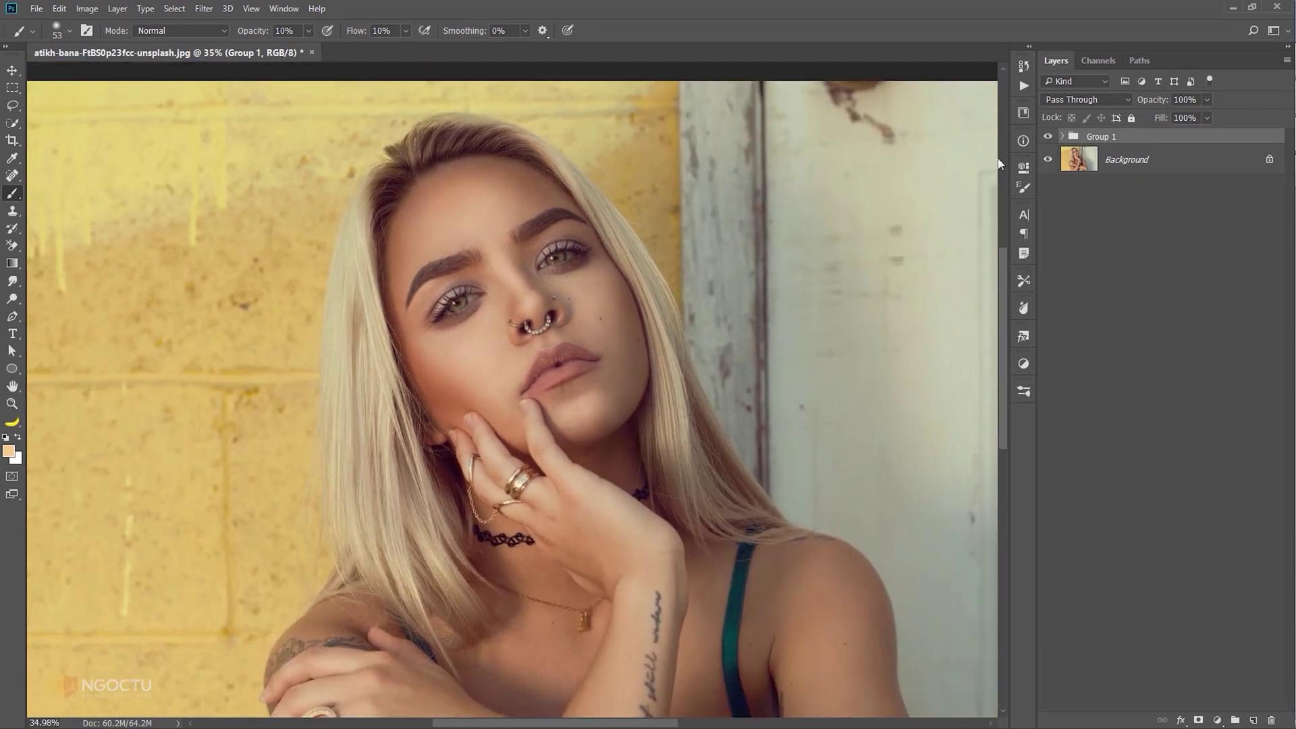
{"action": "left_click", "coordinate": [1048, 137]}
{"action": "left_click", "coordinate": [1048, 137]}
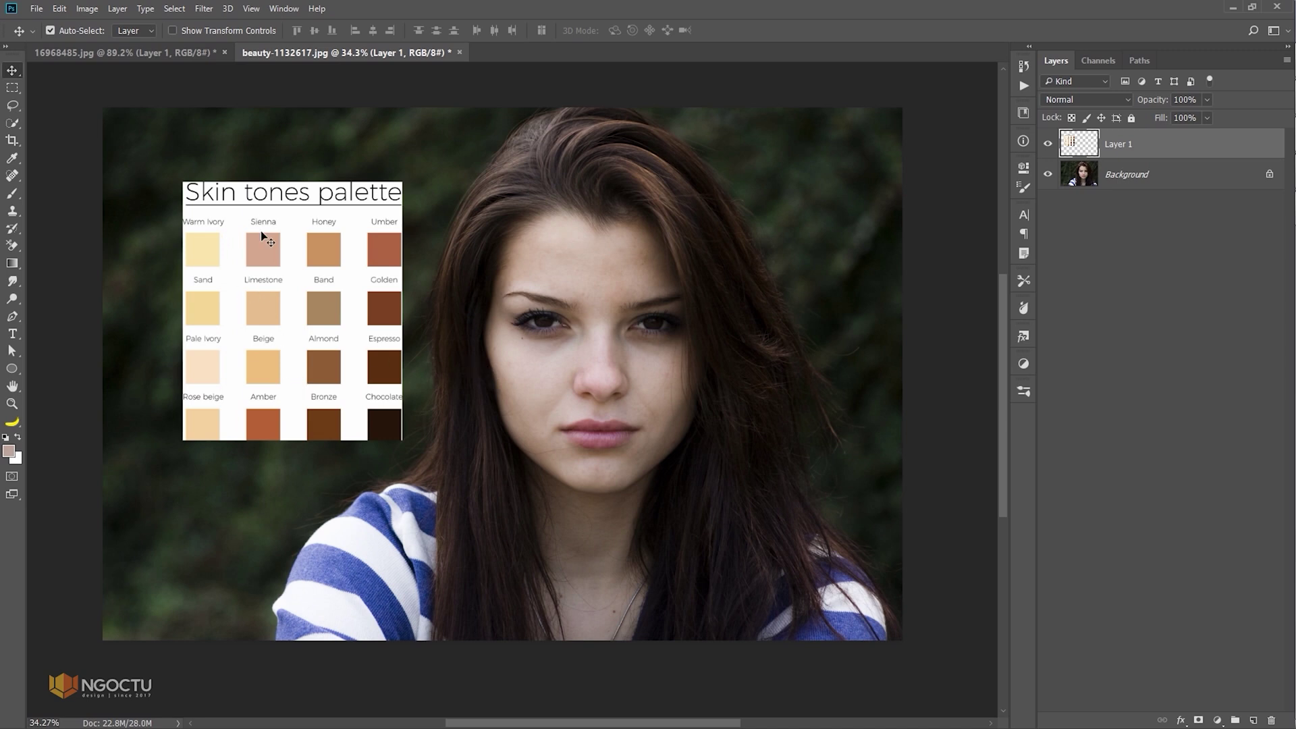
Nudge the skin tones palette aside and add a Curves layer above the Background
{"action": "left_click_drag", "start_coordinate": [277, 298], "coordinate": [270, 312]}
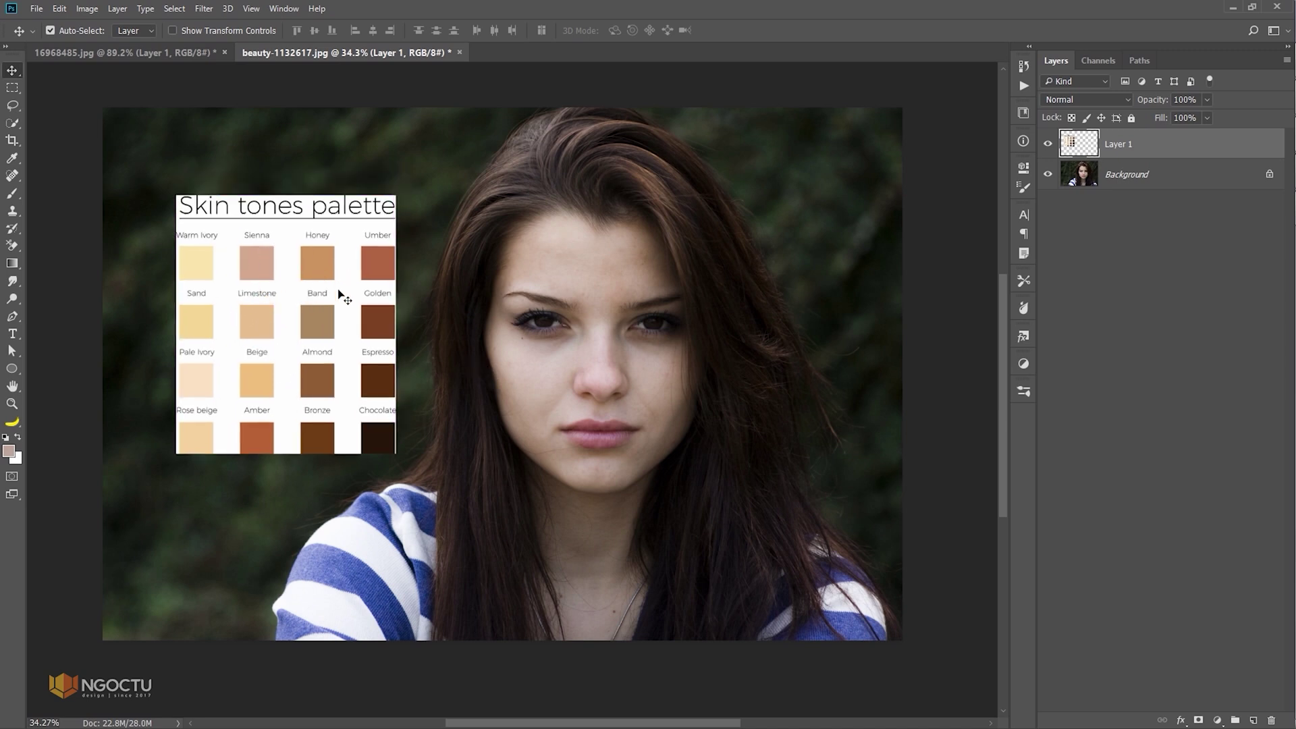
{"action": "left_click", "coordinate": [1147, 174]}
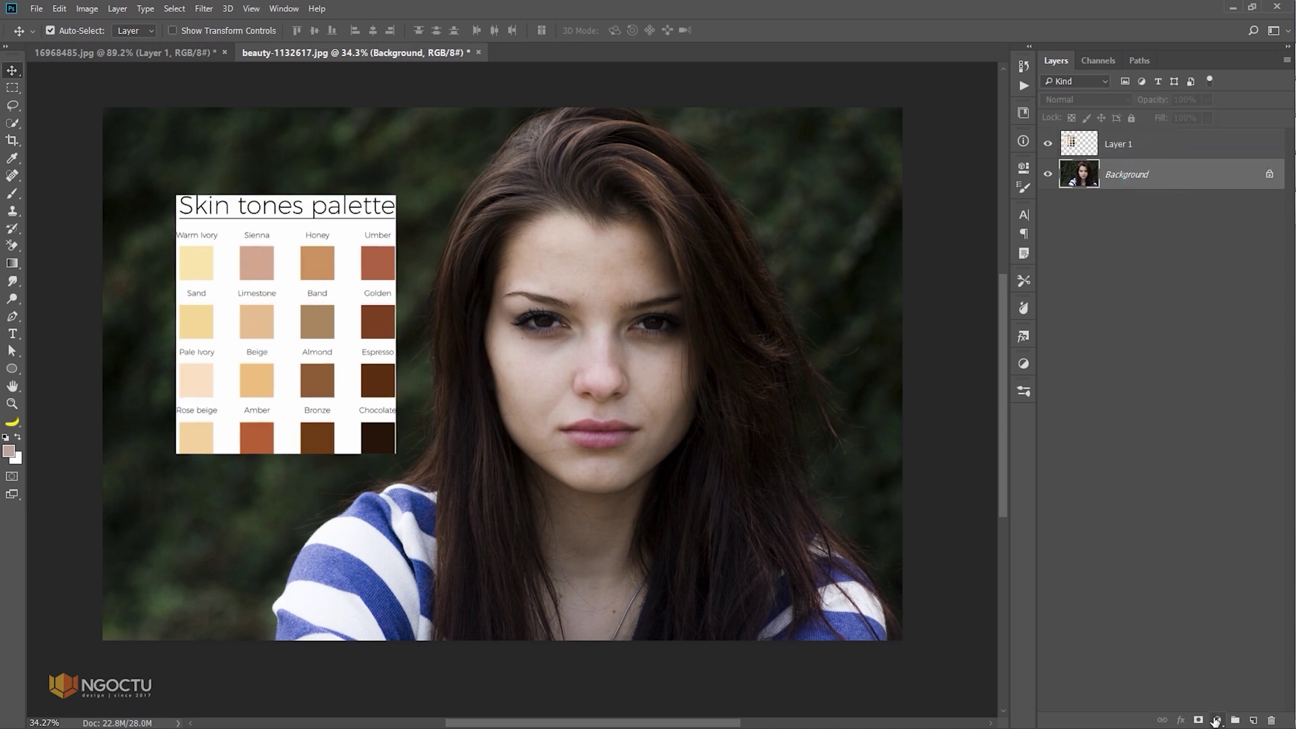
{"action": "left_click", "coordinate": [1218, 720]}
{"action": "left_click", "coordinate": [1155, 506]}
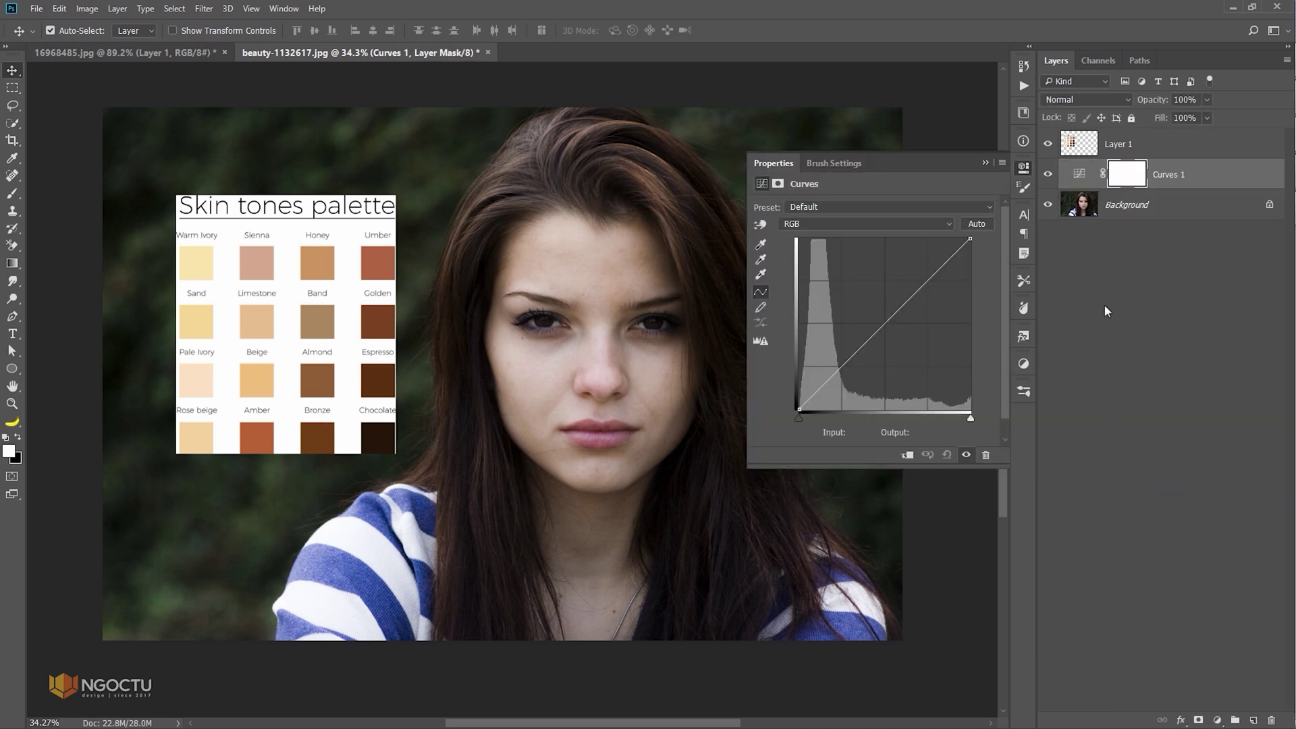
{"action": "left_click", "coordinate": [1080, 175]}
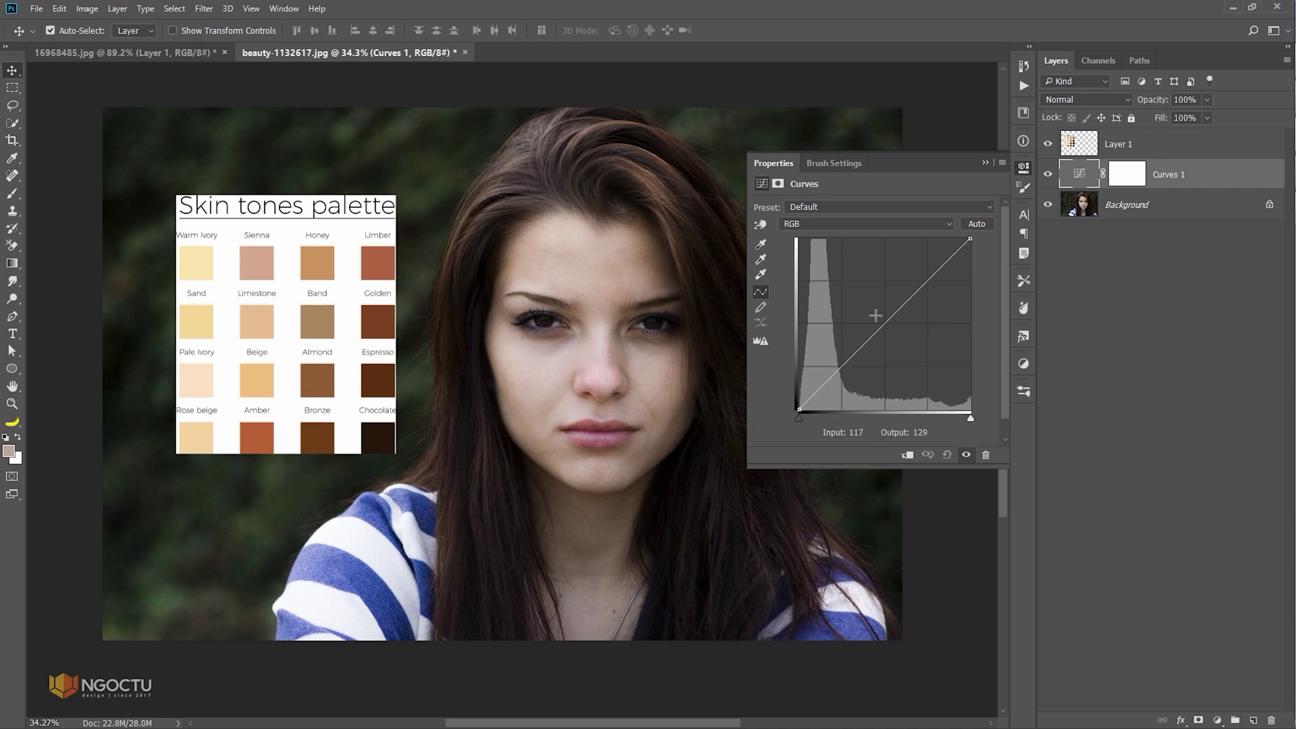
Set the Curves midtone target to the palette's Sienna swatch and sample the face
{"action": "double_click", "coordinate": [761, 259]}
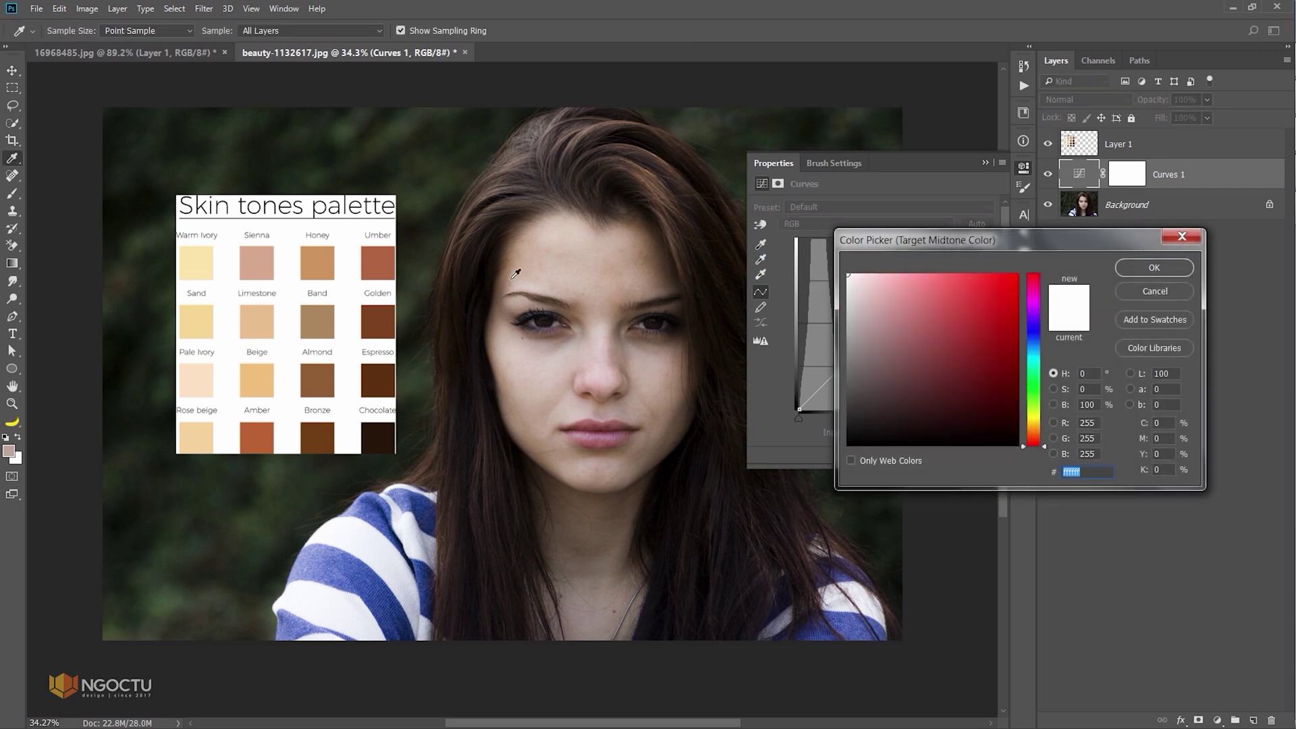
{"action": "left_click", "coordinate": [257, 258]}
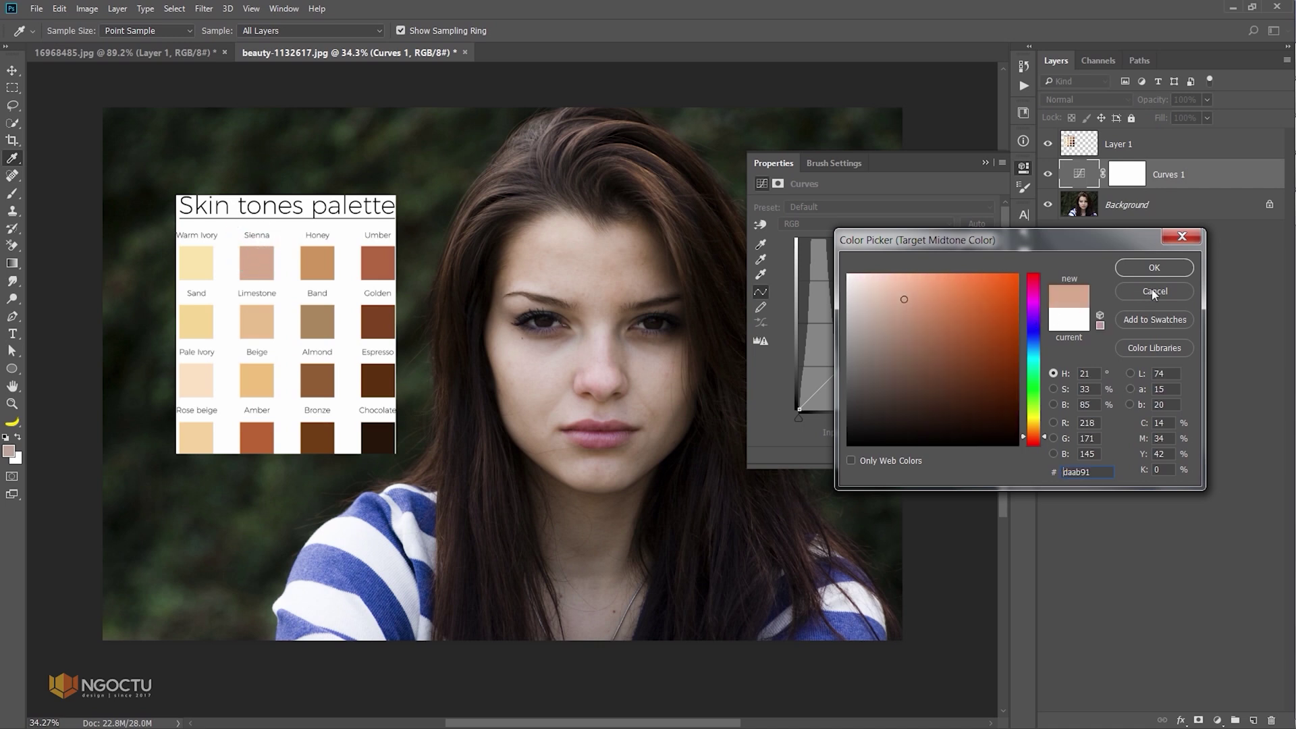
{"action": "left_click", "coordinate": [1153, 269]}
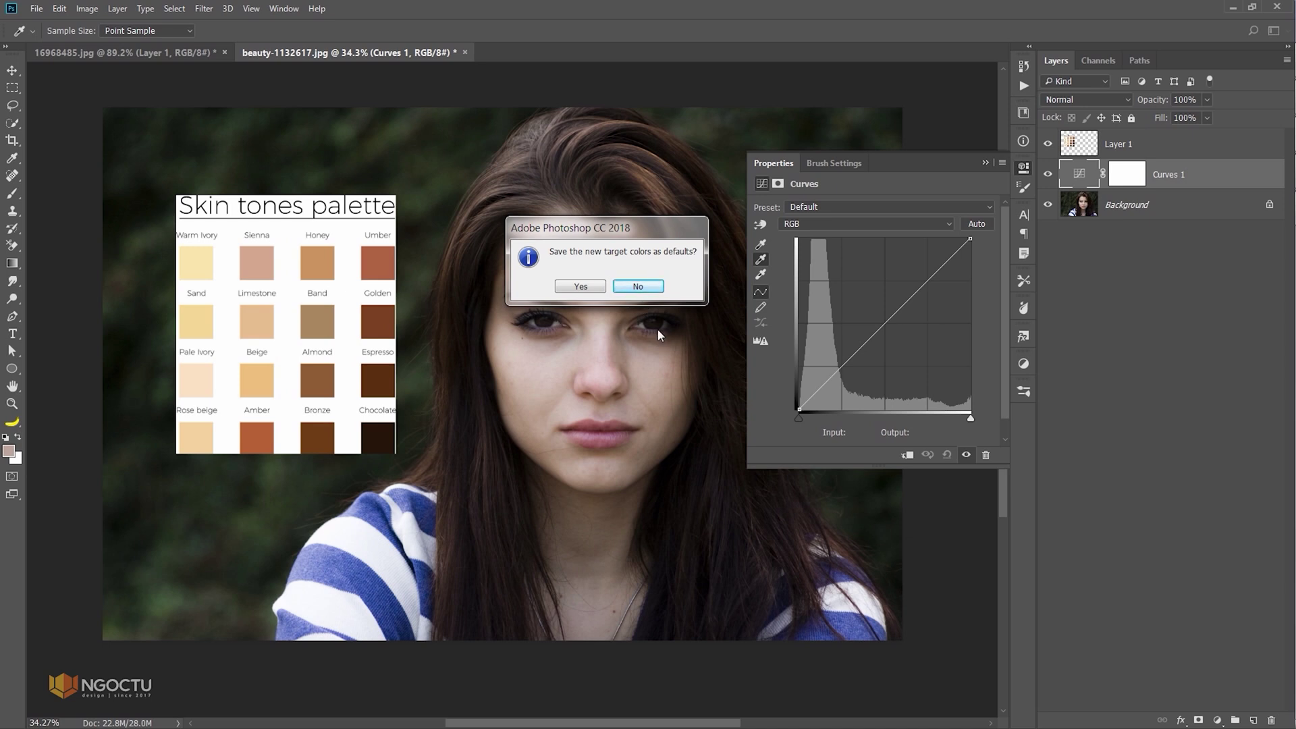
{"action": "left_click", "coordinate": [638, 286]}
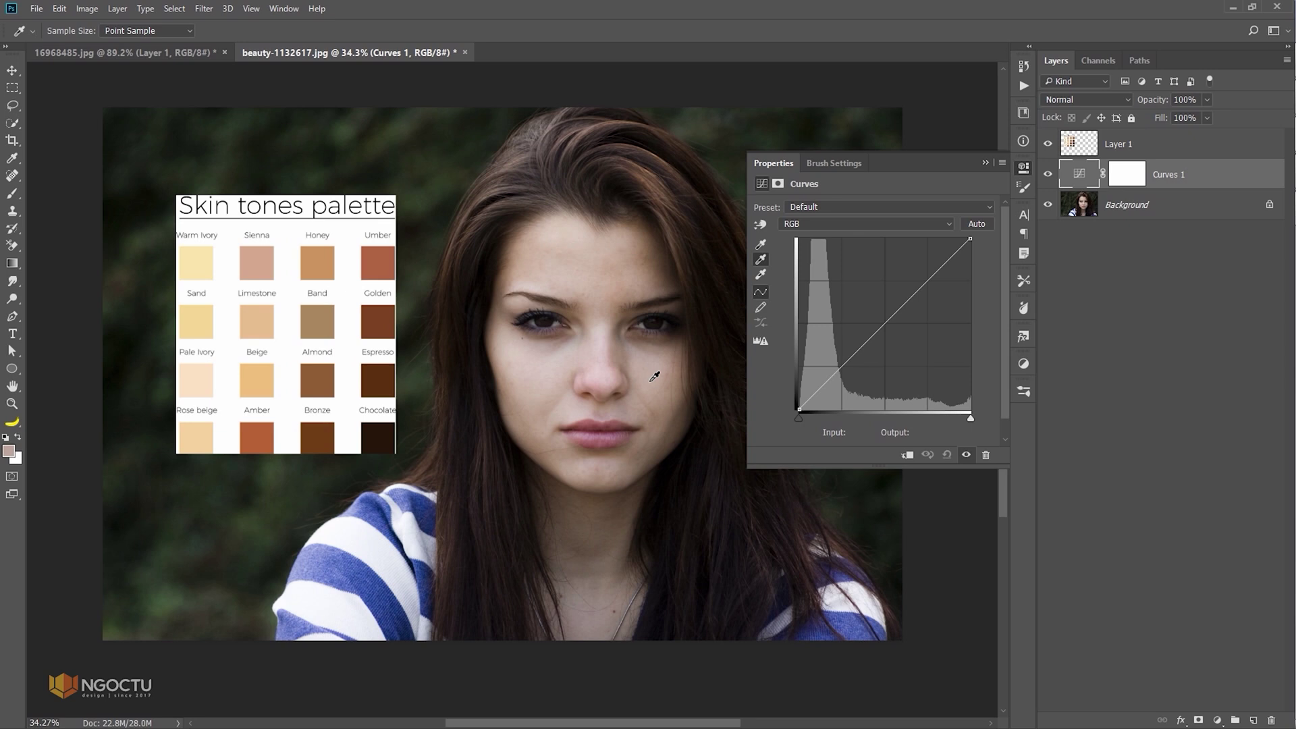
{"action": "left_click", "coordinate": [540, 377]}
Lower the midtone target colour's saturation to 12 without saving it as default
{"action": "double_click", "coordinate": [761, 260]}
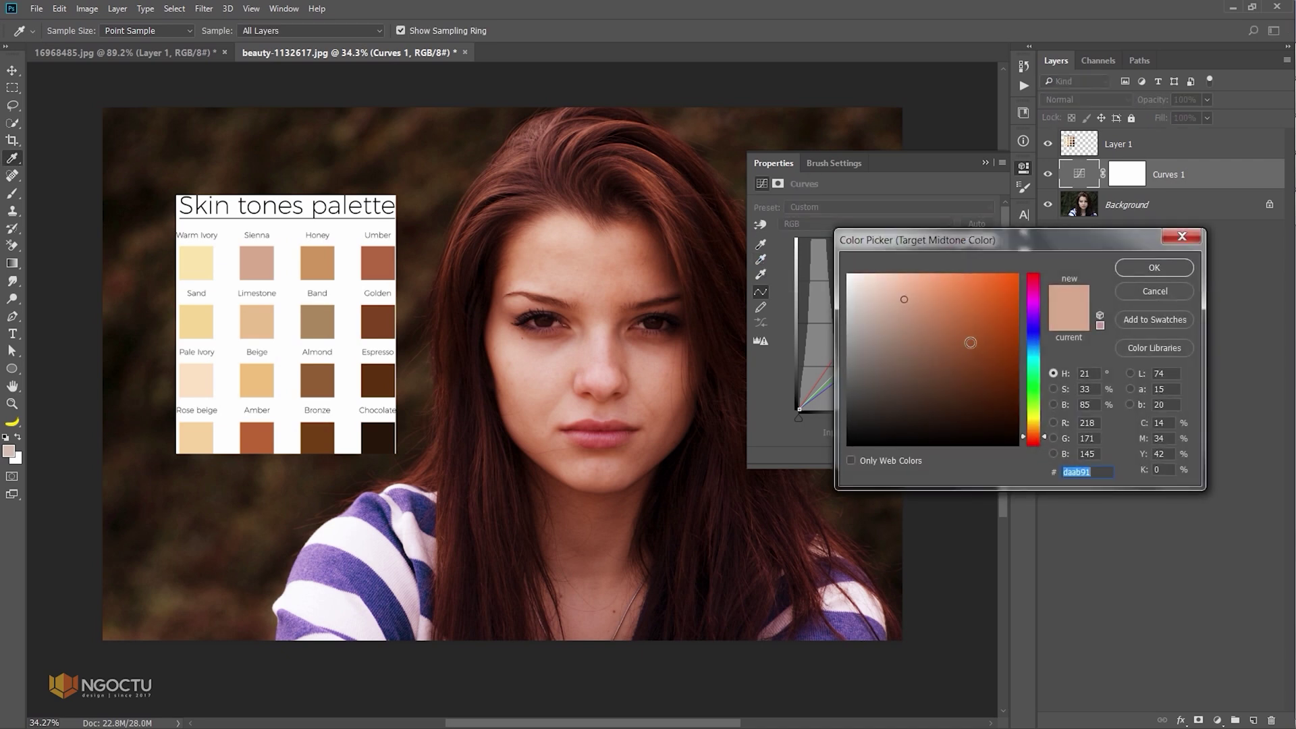
{"action": "left_click", "coordinate": [1053, 389]}
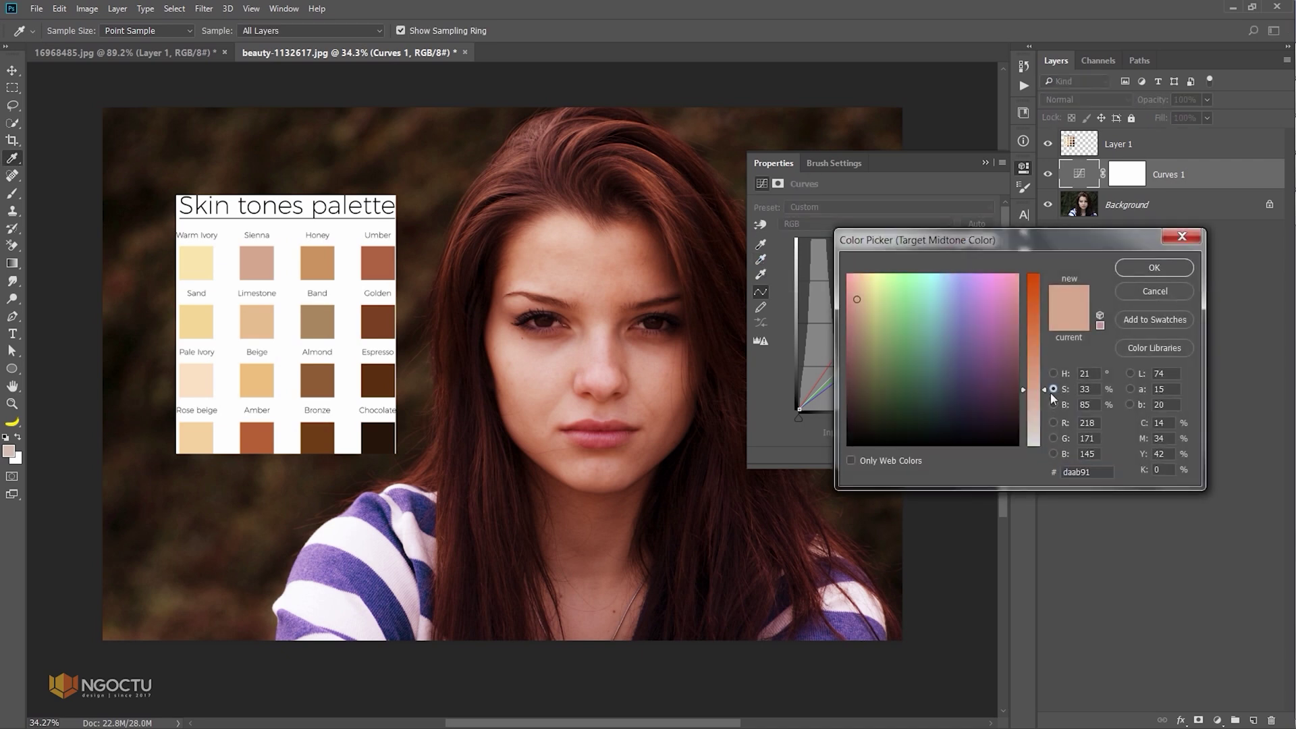
{"action": "left_click_drag", "start_coordinate": [1035, 388], "coordinate": [1035, 432]}
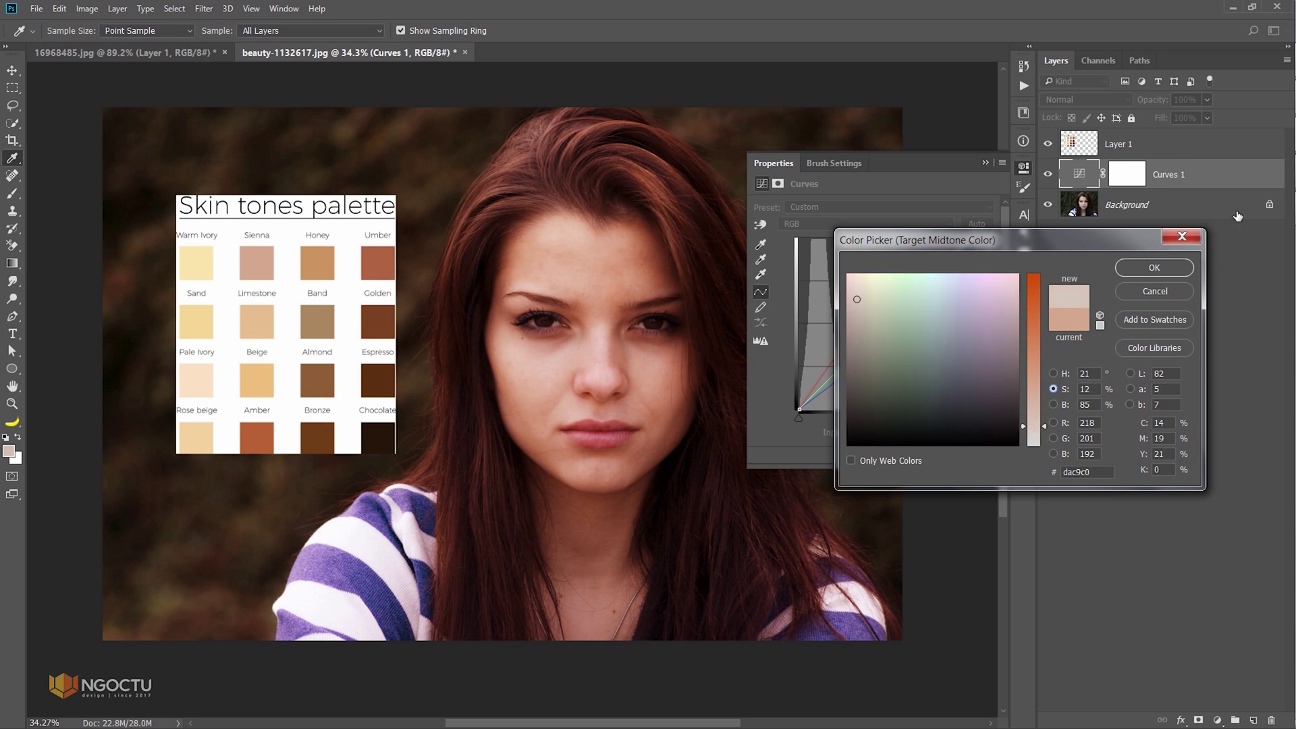
{"action": "left_click", "coordinate": [1145, 269]}
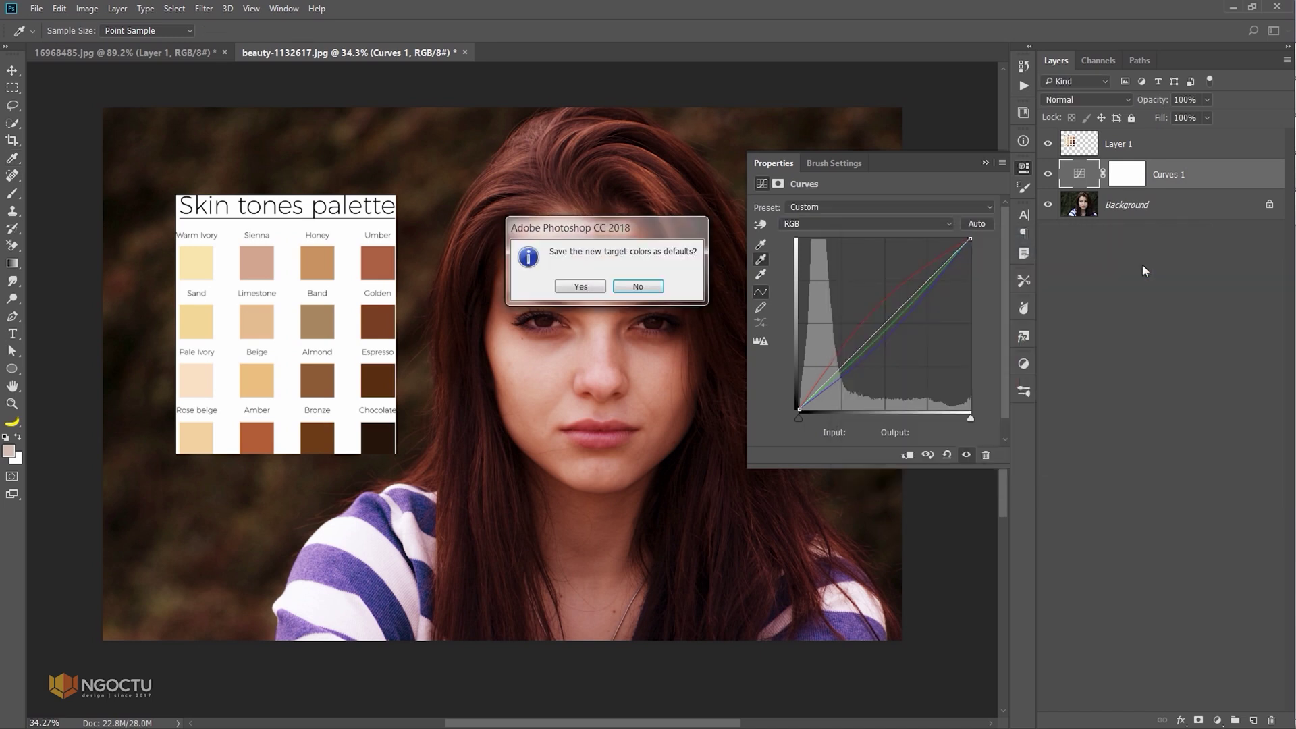
{"action": "left_click", "coordinate": [655, 288]}
Balance the skin by sampling the cheek several times with the midtone eyedropper
{"action": "left_click", "coordinate": [542, 388]}
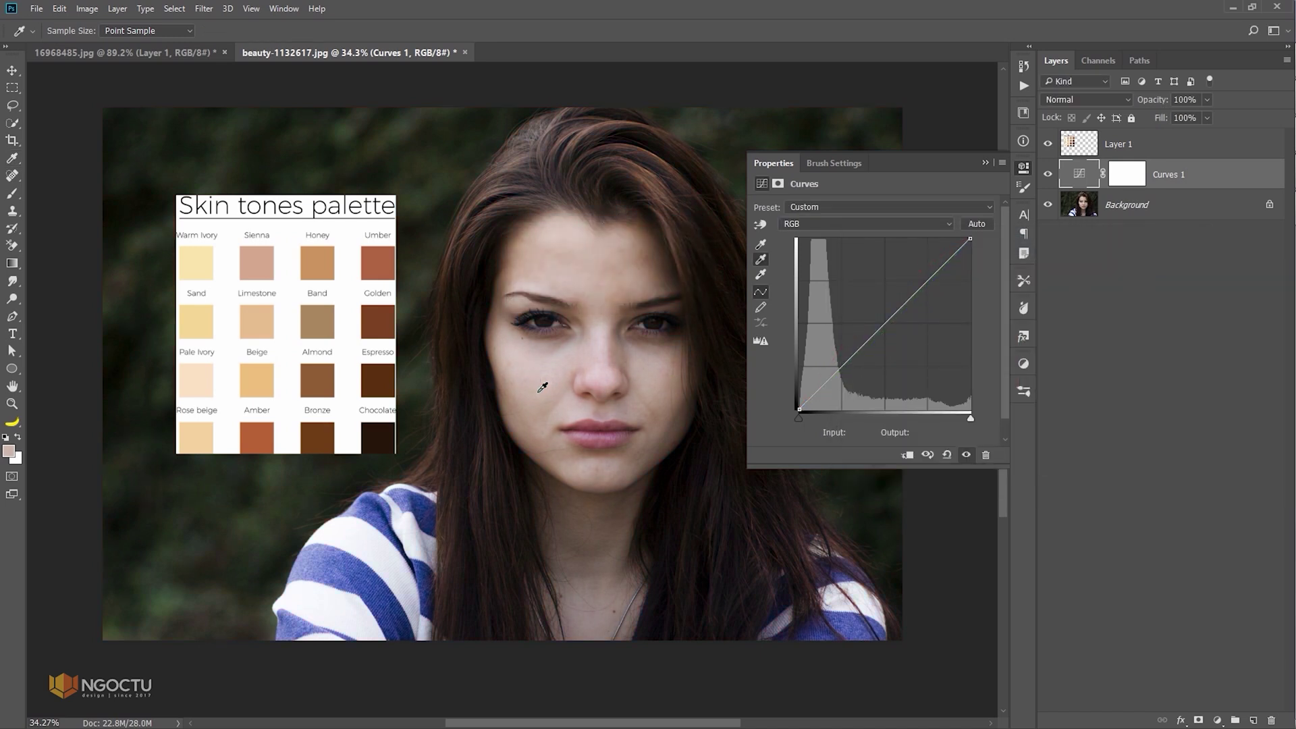
{"action": "left_click", "coordinate": [541, 382]}
{"action": "left_click", "coordinate": [539, 383]}
{"action": "left_click", "coordinate": [539, 386]}
{"action": "left_click", "coordinate": [983, 162]}
Toggle Curves 1 off and on to compare the corrected skin, zooming in and out
{"action": "left_click", "coordinate": [1048, 175]}
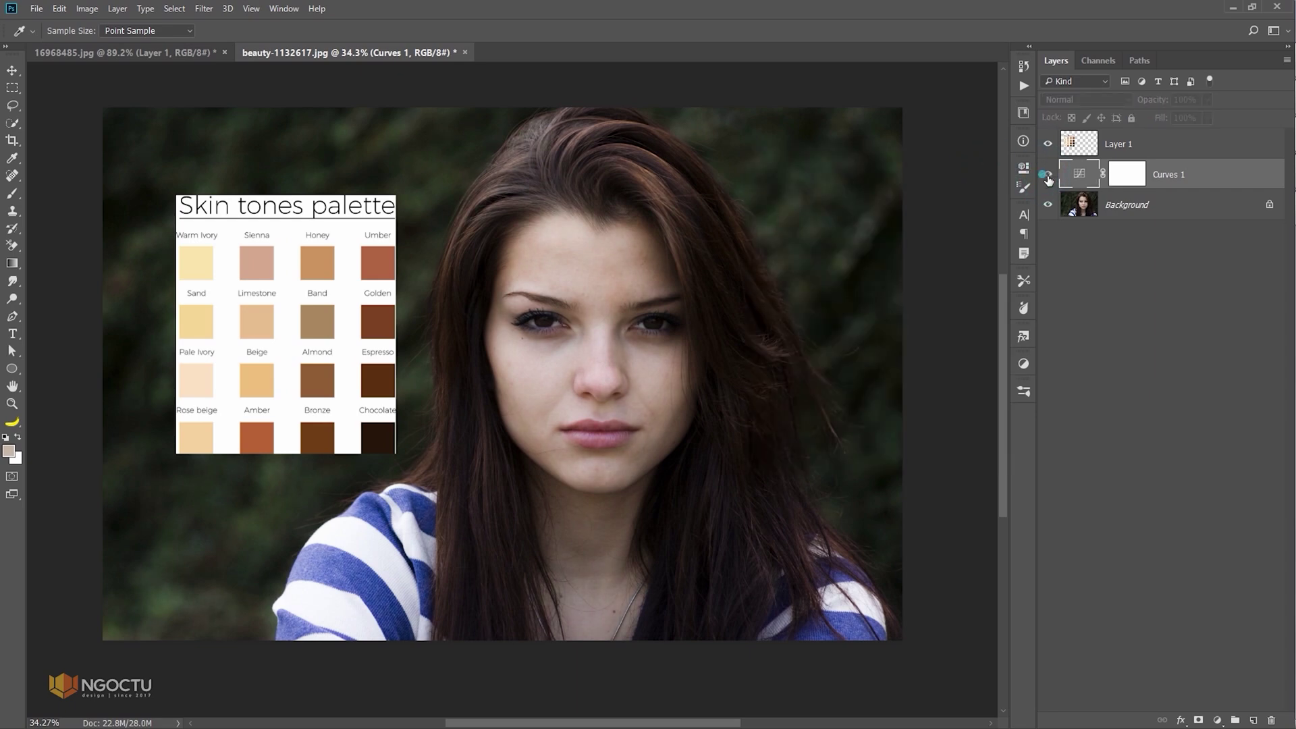
{"action": "scroll", "coordinate": [633, 375], "scroll_direction": "up", "scroll_amount": 2}
{"action": "scroll", "coordinate": [641, 382], "scroll_direction": "up", "scroll_amount": 3}
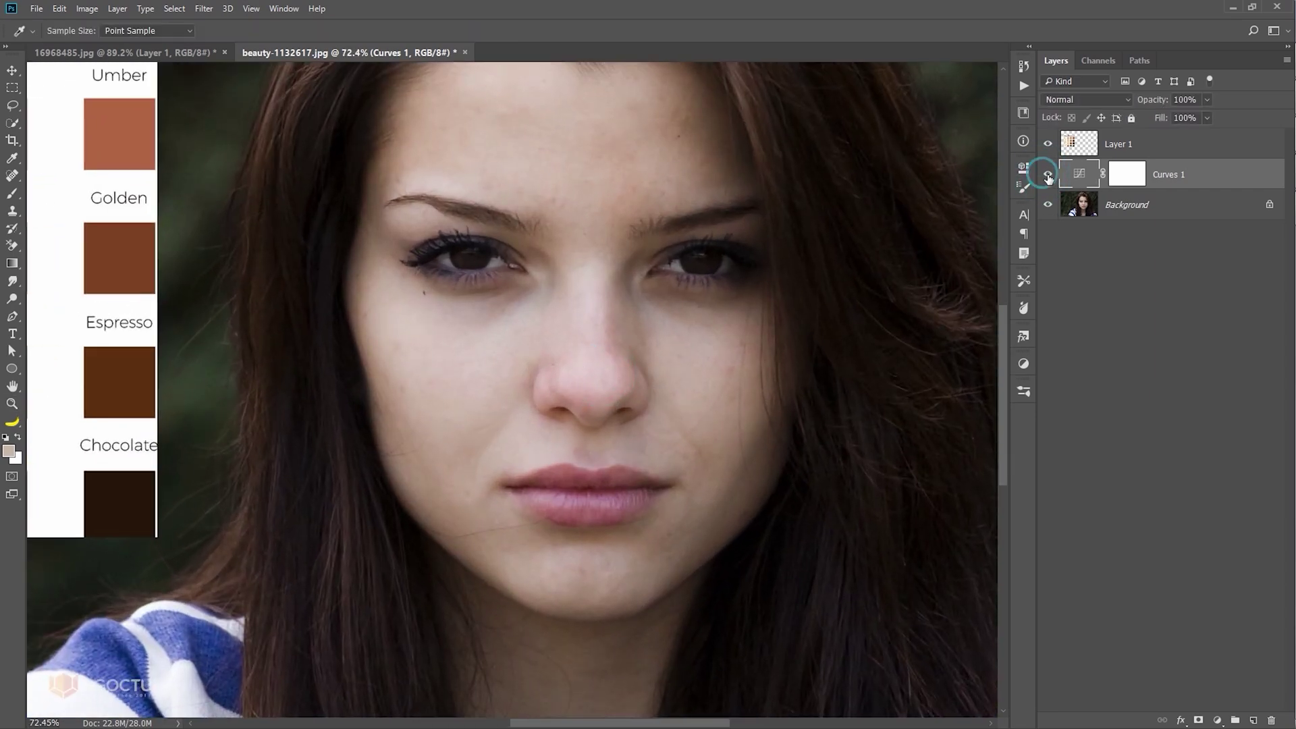
{"action": "left_click", "coordinate": [1048, 174]}
{"action": "scroll", "coordinate": [482, 336], "scroll_direction": "down", "scroll_amount": 2}
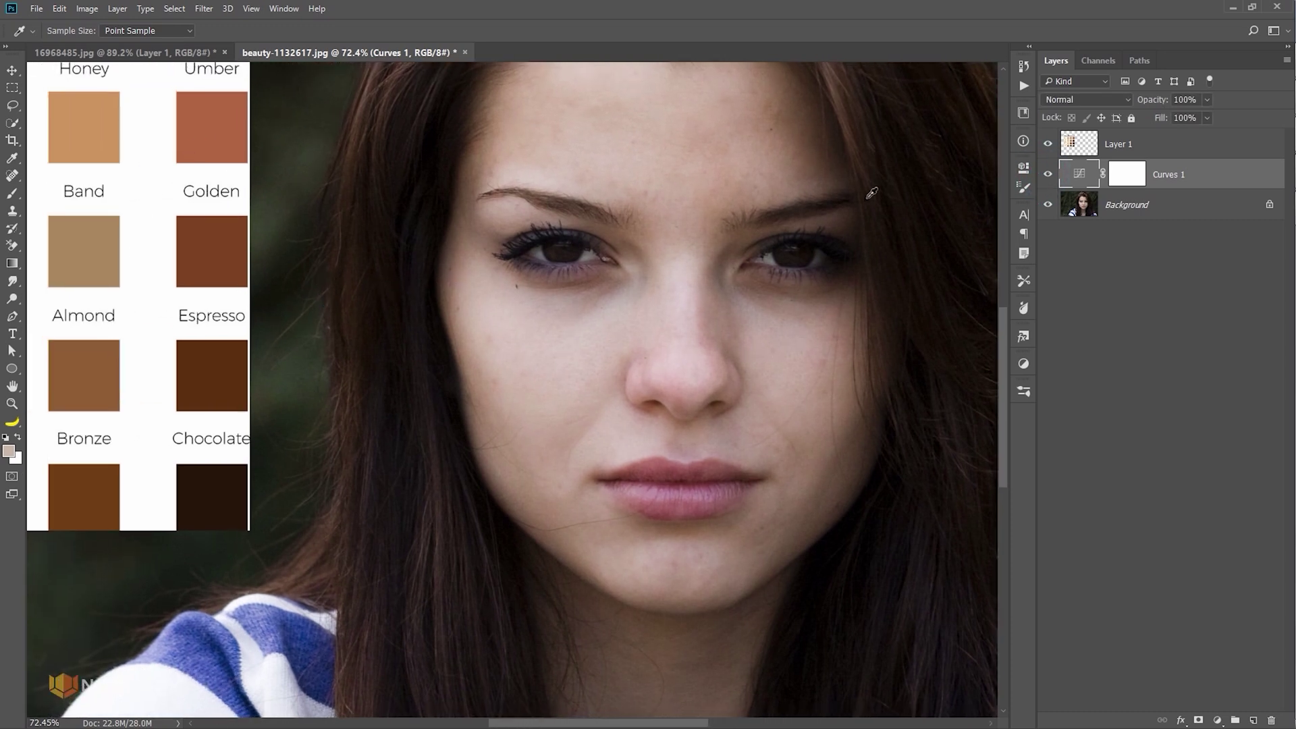
{"action": "scroll", "coordinate": [735, 351], "scroll_direction": "down", "scroll_amount": 2}
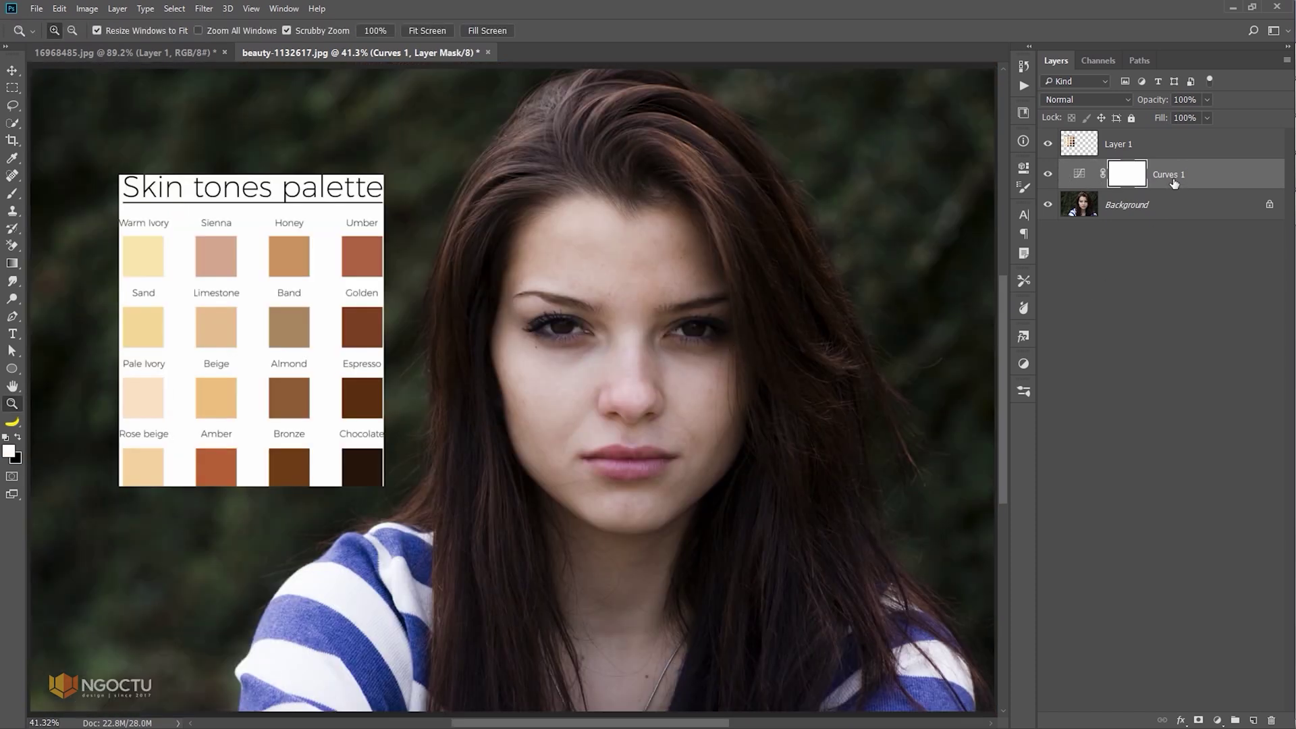
{"action": "key", "text": "ctrl+j"}
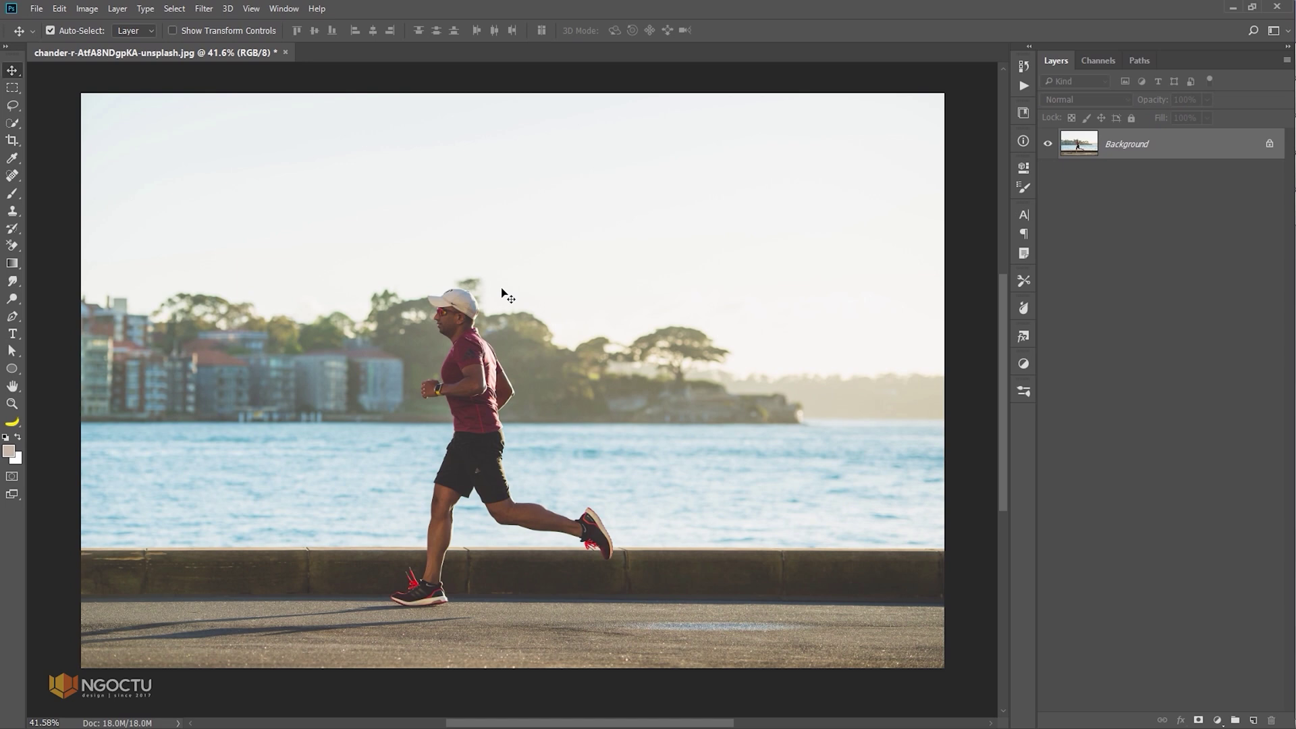
Quick-select the runner from cap to back leg, subtracting the wall and ground strips
{"action": "left_click", "coordinate": [14, 124]}
{"action": "mouse_move", "coordinate": [455, 304]}
{"action": "left_mouse_down"}
{"action": "mouse_move", "coordinate": [511, 520]}
{"action": "mouse_move", "coordinate": [879, 568]}
{"action": "left_mouse_up"}
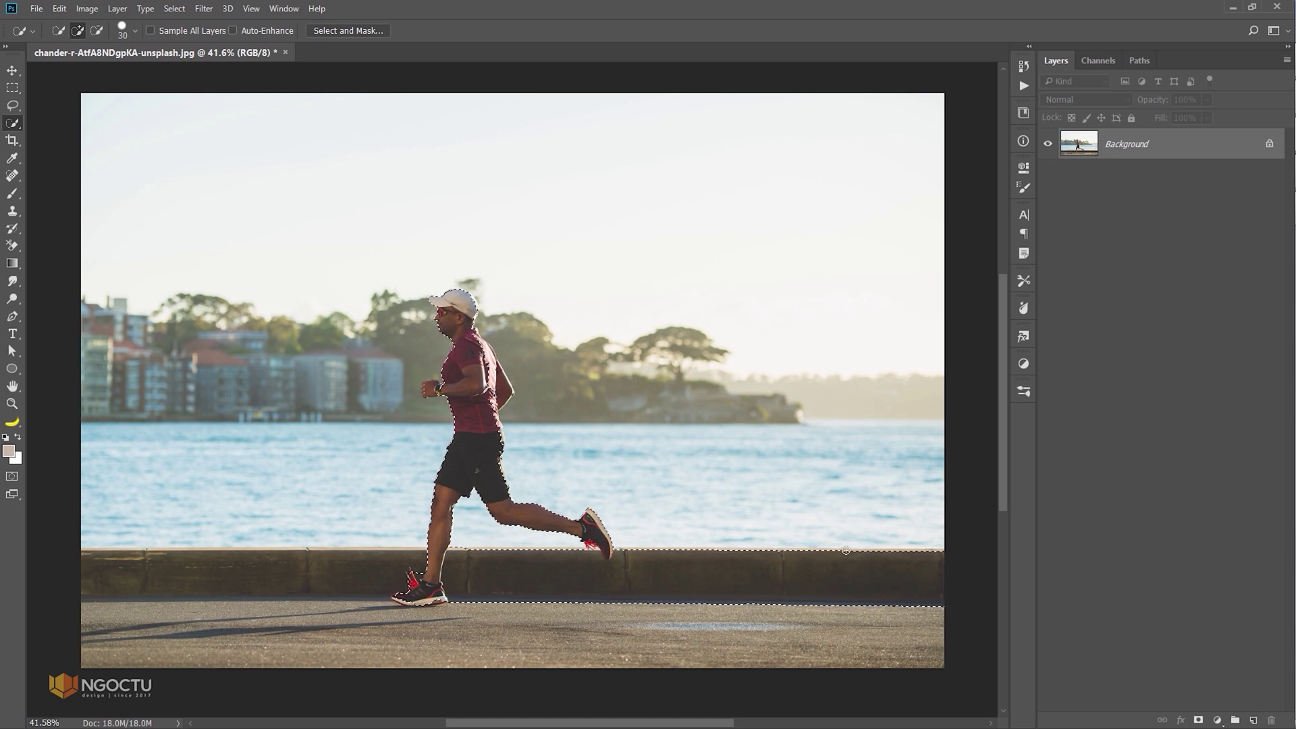
{"action": "key", "text": "alt"}
{"action": "left_click_drag", "start_coordinate": [863, 536], "coordinate": [462, 552]}
{"action": "mouse_move", "coordinate": [489, 381]}
{"action": "left_mouse_down"}
{"action": "mouse_move", "coordinate": [495, 440]}
{"action": "mouse_move", "coordinate": [574, 419]}
{"action": "left_mouse_up"}
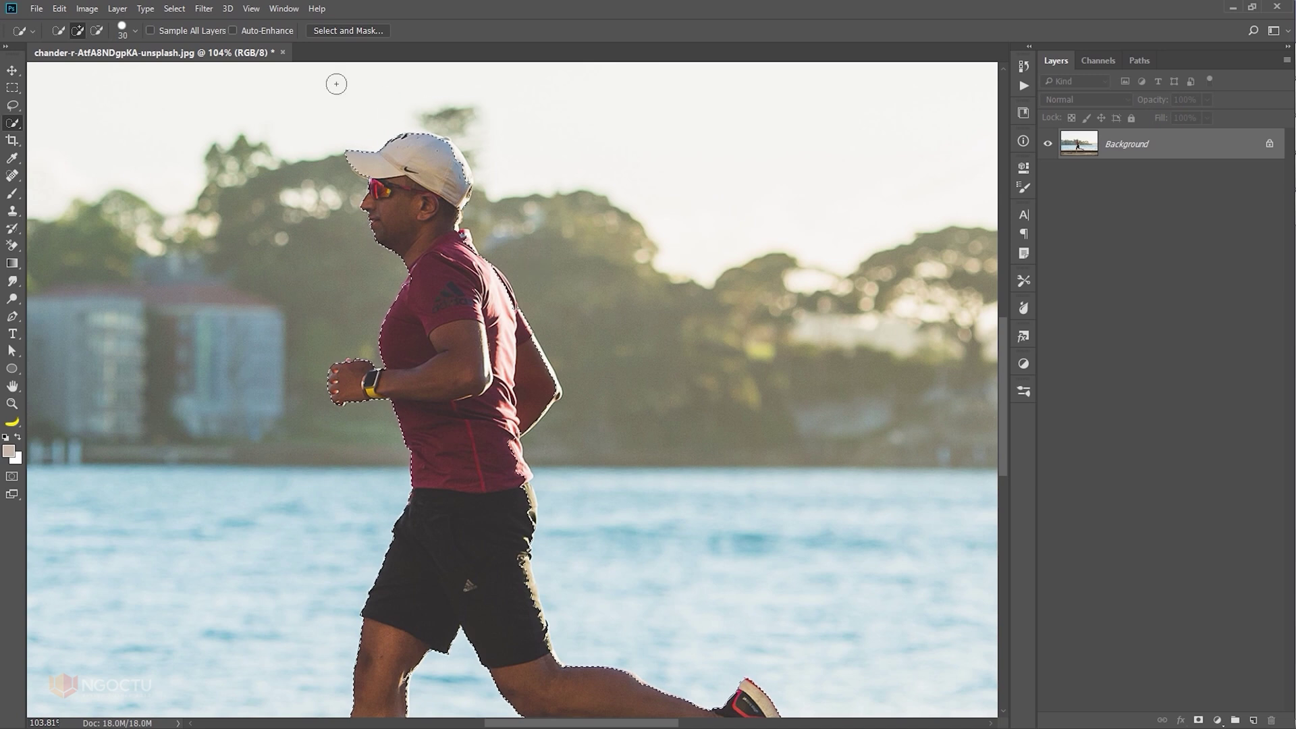
Expand the runner's selection by 20 pixels
{"action": "left_click", "coordinate": [175, 9]}
{"action": "mouse_move", "coordinate": [191, 225]}
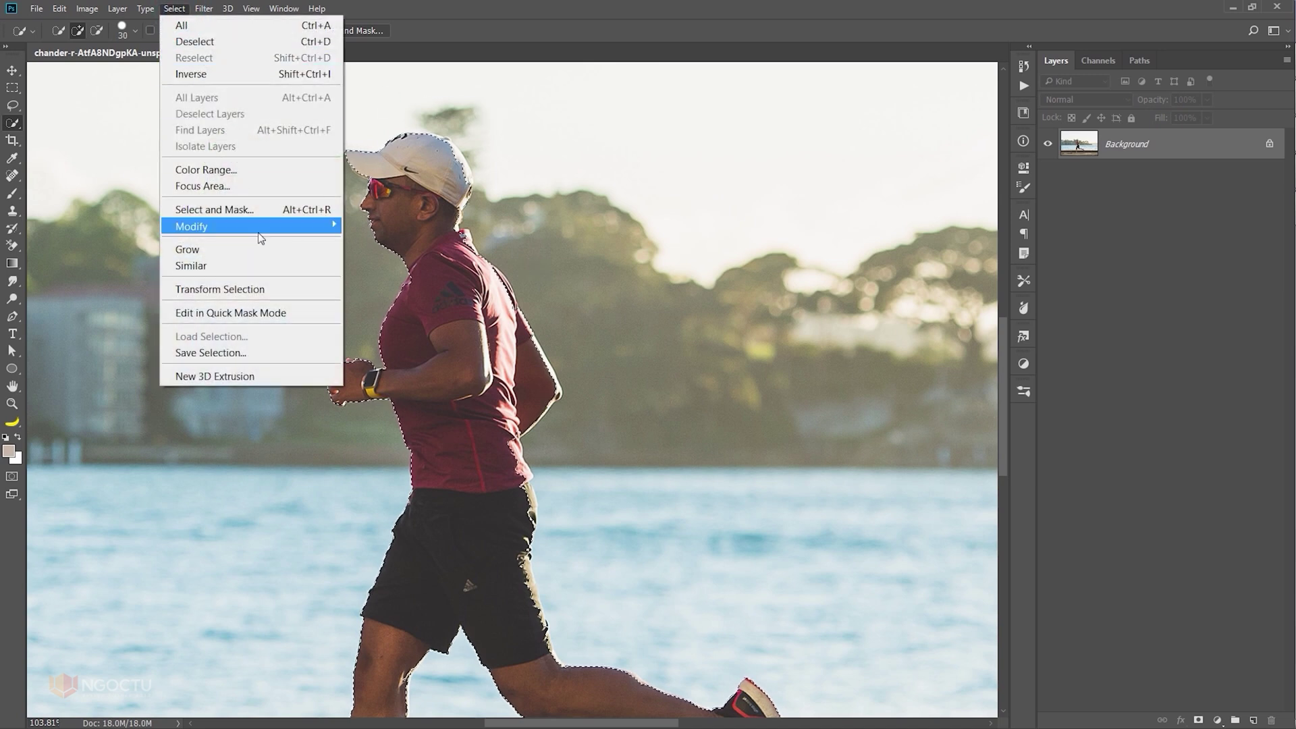
{"action": "left_click", "coordinate": [373, 258]}
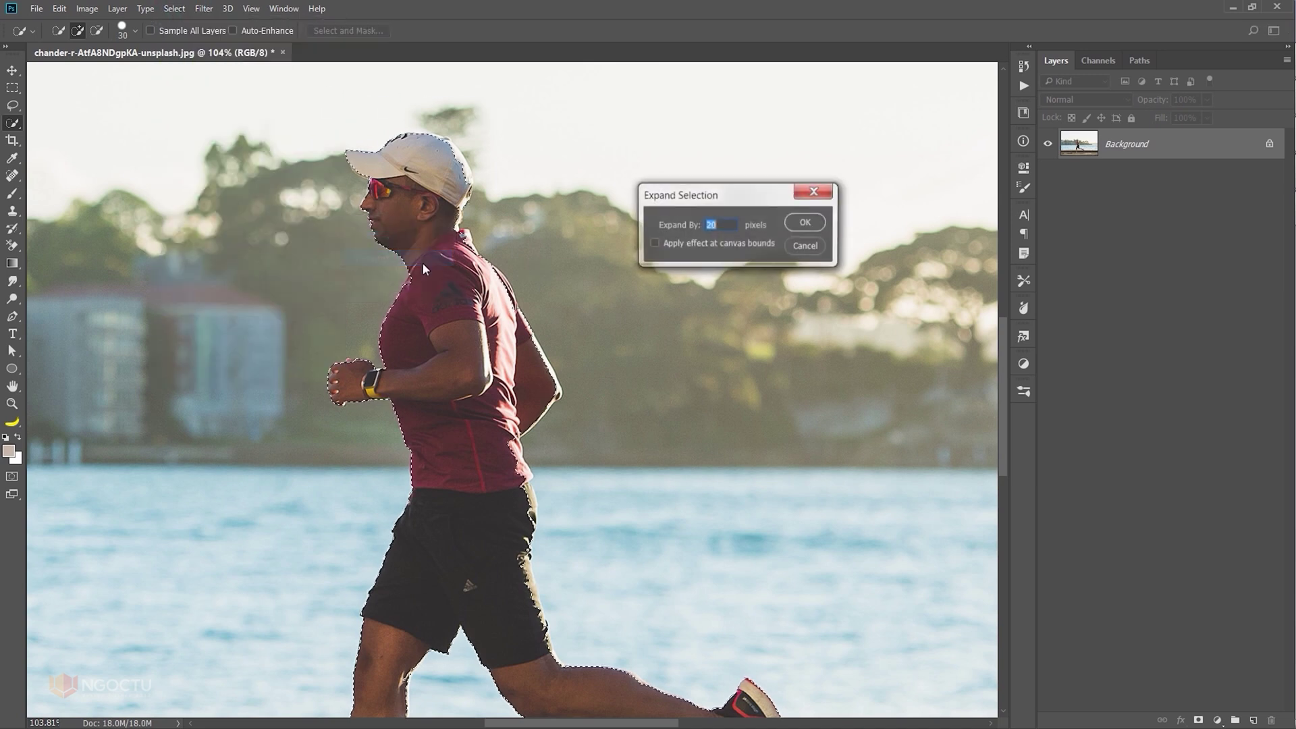
{"action": "left_click", "coordinate": [806, 222]}
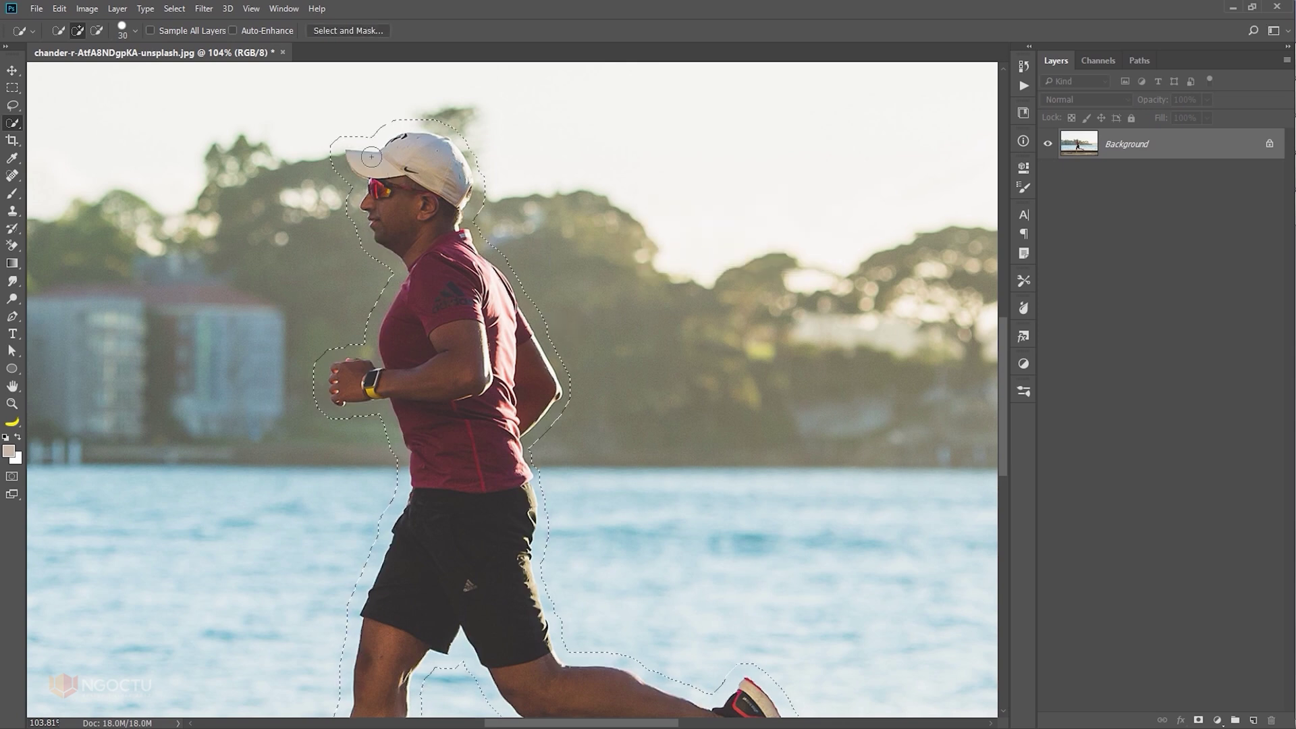
Subtract the ground strip beneath the runner from the selection using the Lasso
{"action": "left_click_drag", "start_coordinate": [563, 477], "coordinate": [500, 242]}
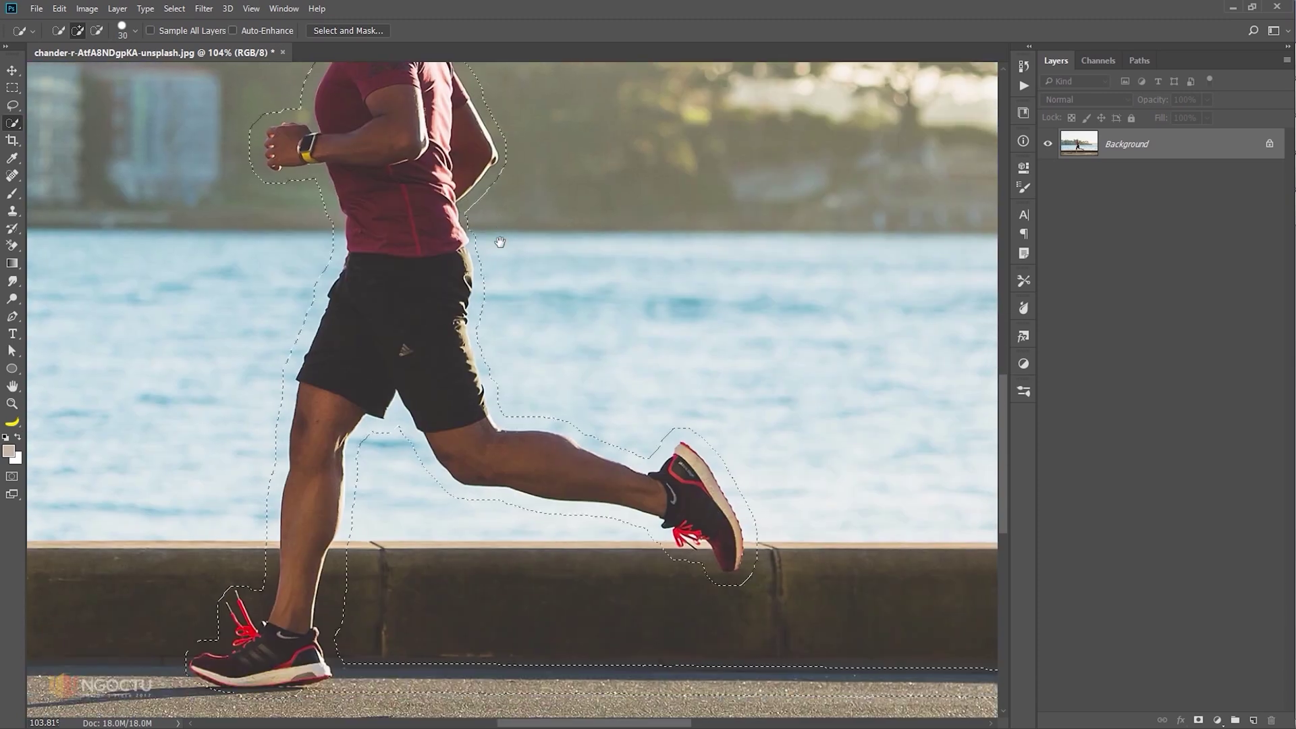
{"action": "scroll", "coordinate": [488, 434], "scroll_direction": "down", "scroll_amount": 3}
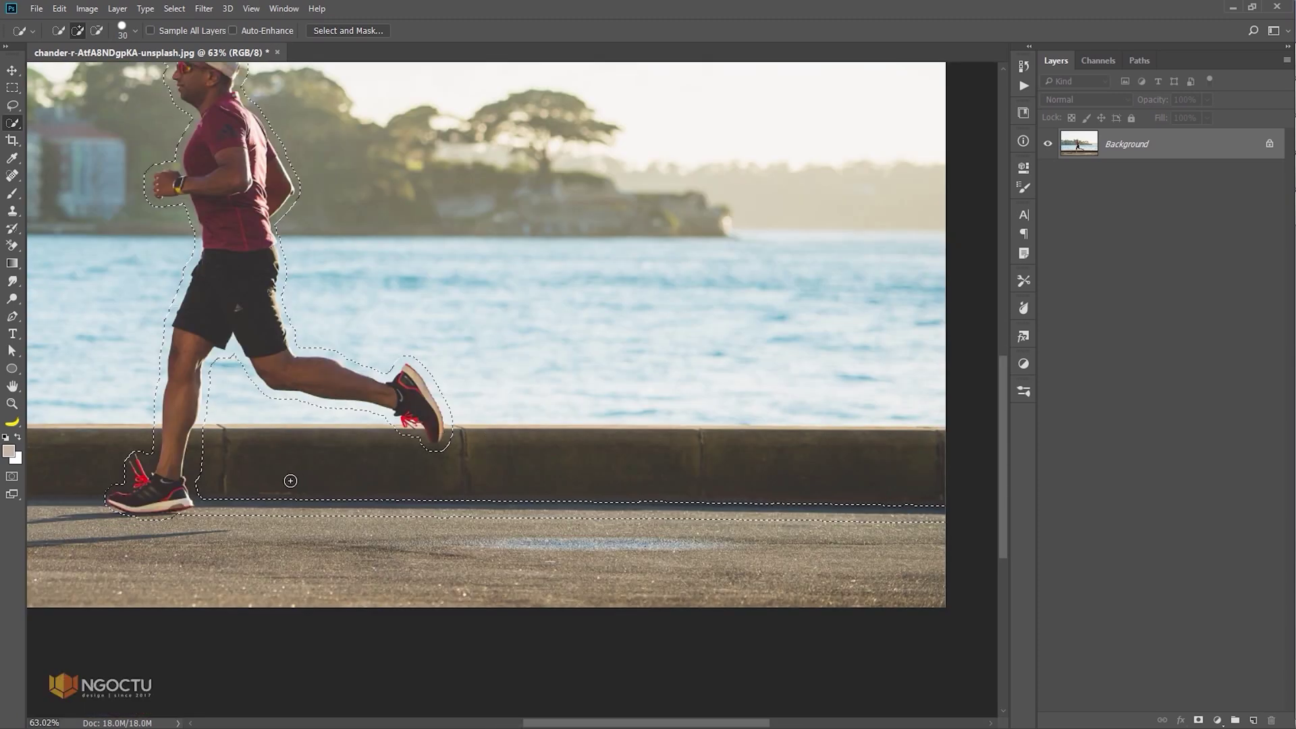
{"action": "right_click", "coordinate": [9, 106]}
{"action": "left_click", "coordinate": [54, 103]}
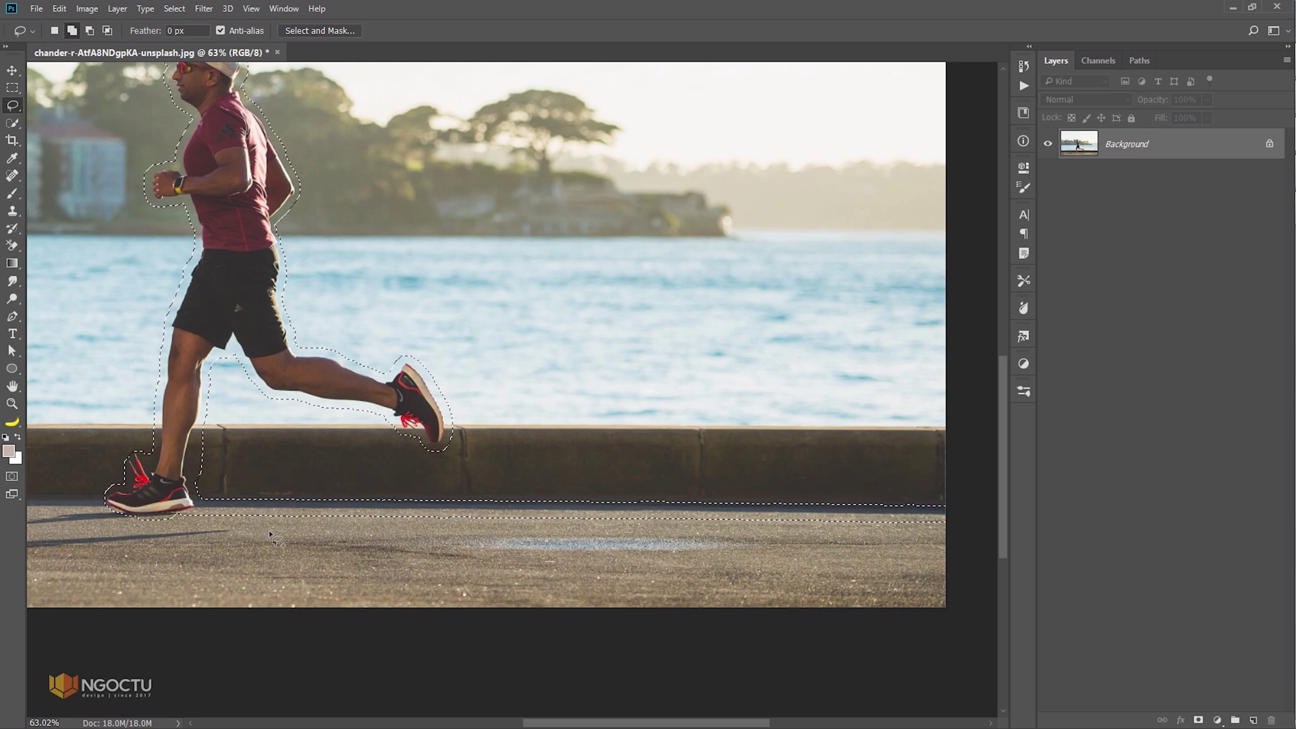
{"action": "key", "text": "alt"}
{"action": "mouse_move", "coordinate": [212, 487]}
{"action": "left_mouse_down"}
{"action": "mouse_move", "coordinate": [197, 523]}
{"action": "mouse_move", "coordinate": [699, 575]}
{"action": "mouse_move", "coordinate": [979, 546]}
{"action": "mouse_move", "coordinate": [947, 472]}
{"action": "left_mouse_up"}
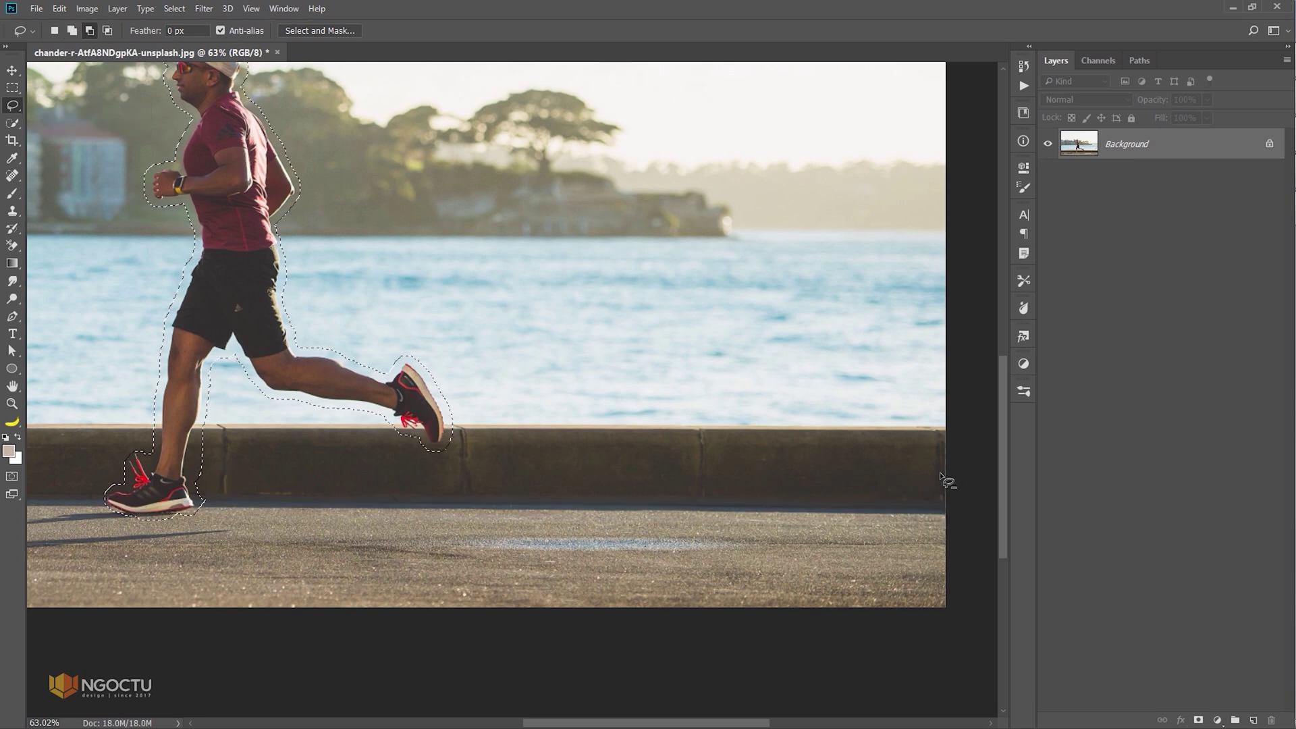
{"action": "mouse_move", "coordinate": [221, 255]}
{"action": "left_mouse_down"}
{"action": "mouse_move", "coordinate": [402, 409]}
{"action": "mouse_move", "coordinate": [427, 358]}
{"action": "left_mouse_up"}
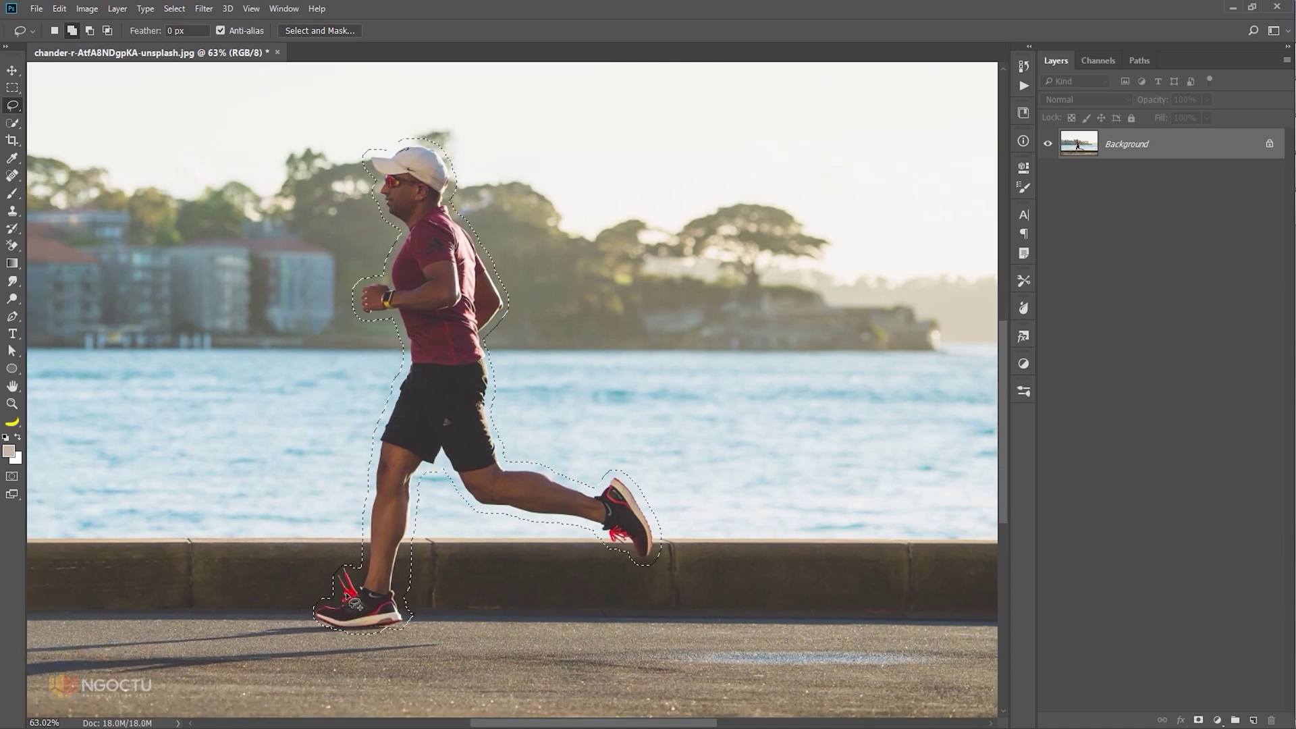
Contract the runner's selection by 5 pixels
{"action": "left_click", "coordinate": [175, 9]}
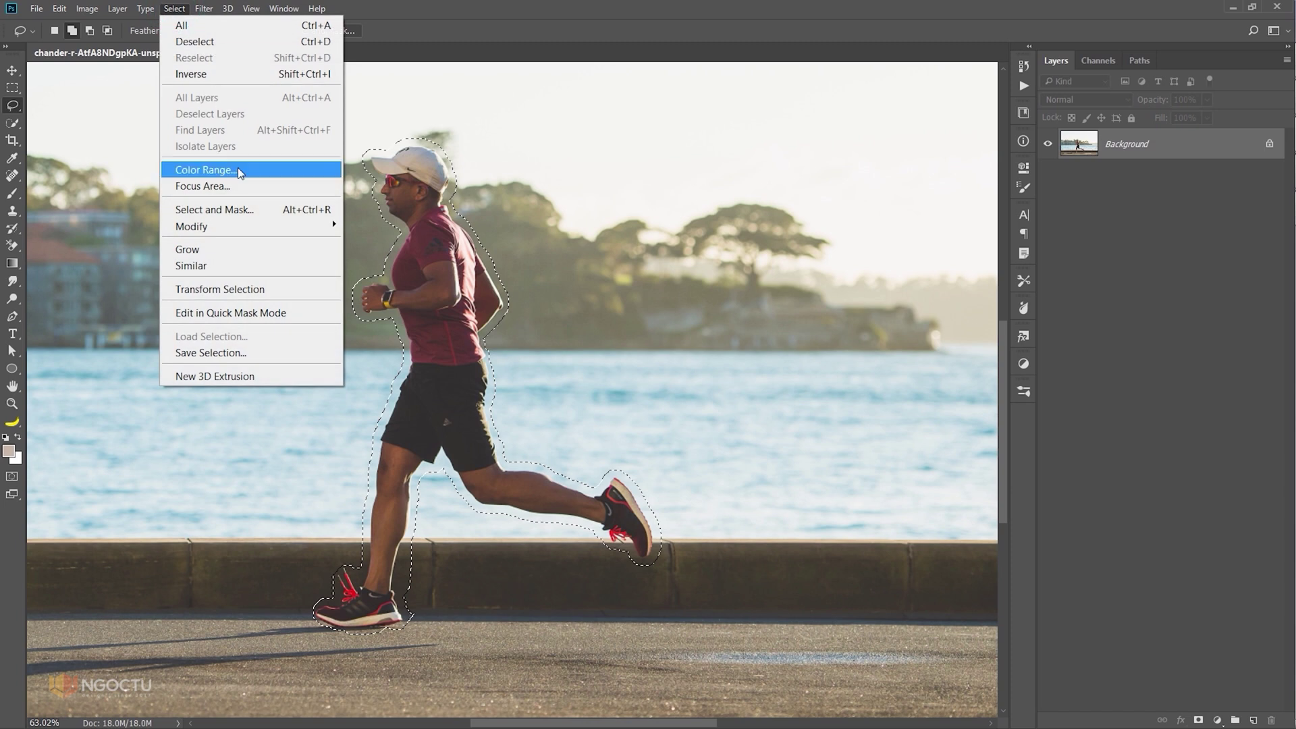
{"action": "mouse_move", "coordinate": [191, 225]}
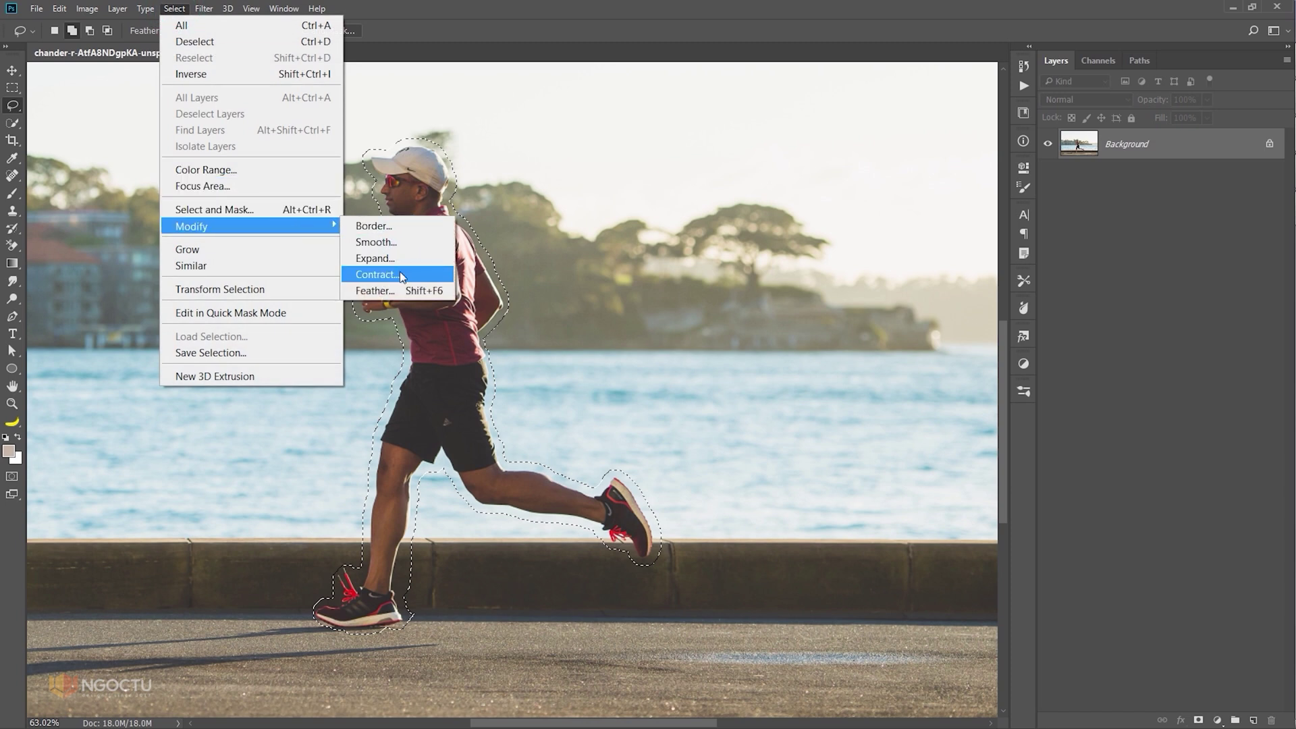
{"action": "left_click", "coordinate": [399, 273]}
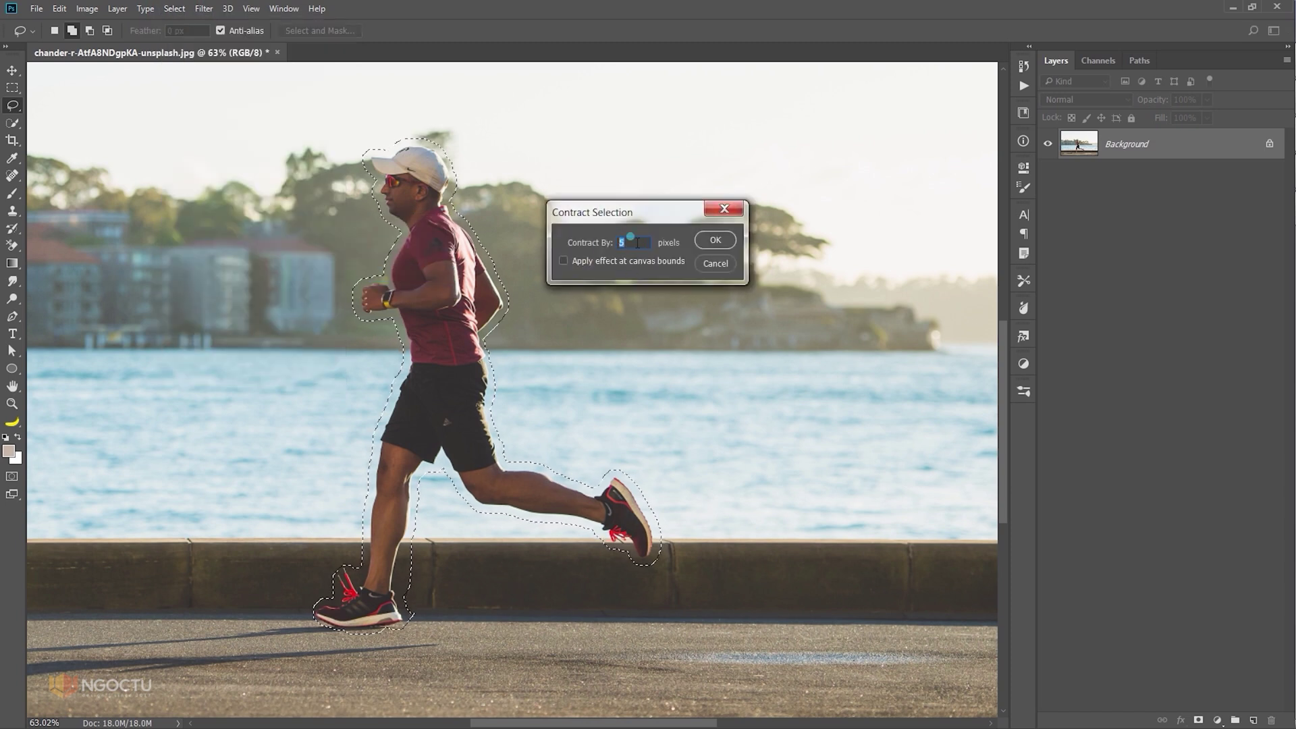
{"action": "left_click", "coordinate": [716, 240]}
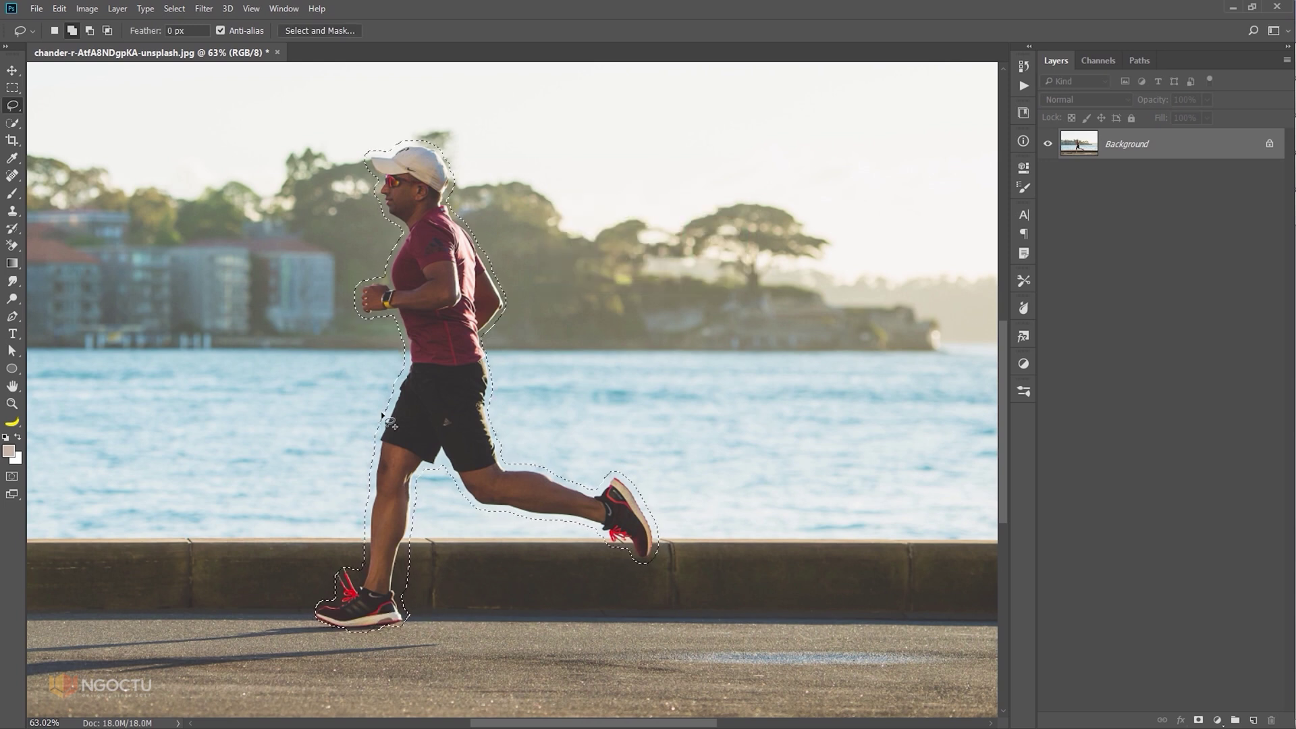
Content-Aware Fill the runner's selection so he vanishes from the waterfront scene
{"action": "key", "text": "shift+F5"}
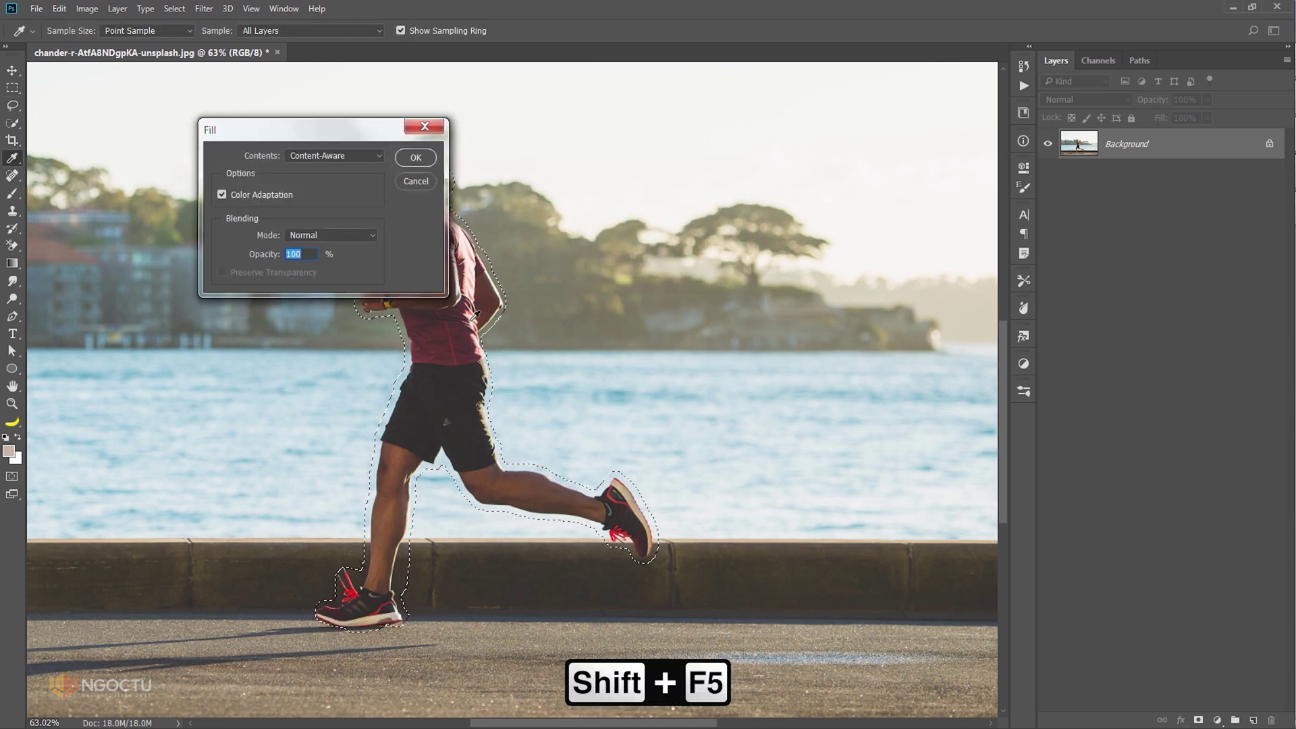
{"action": "left_click", "coordinate": [411, 159]}
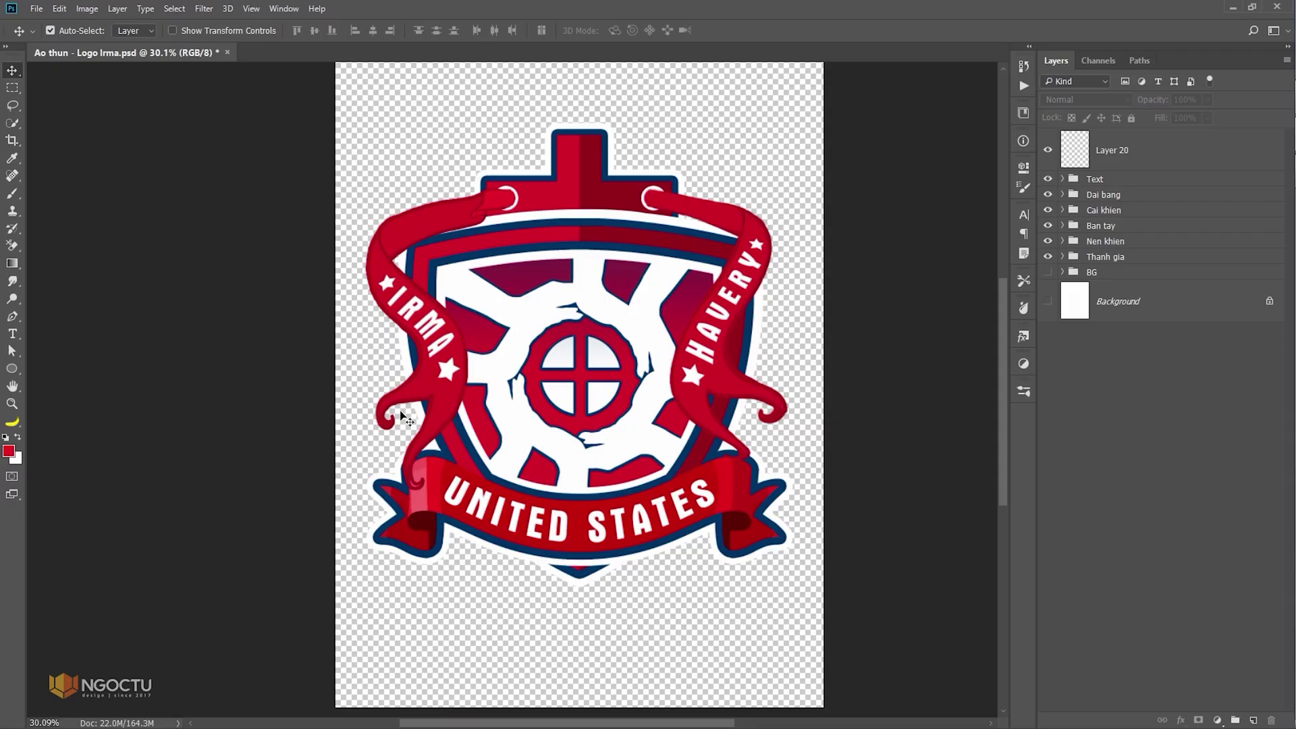
Make the empty Layer 20 at the top of the logo's stack active
{"action": "left_click", "coordinate": [12, 193]}
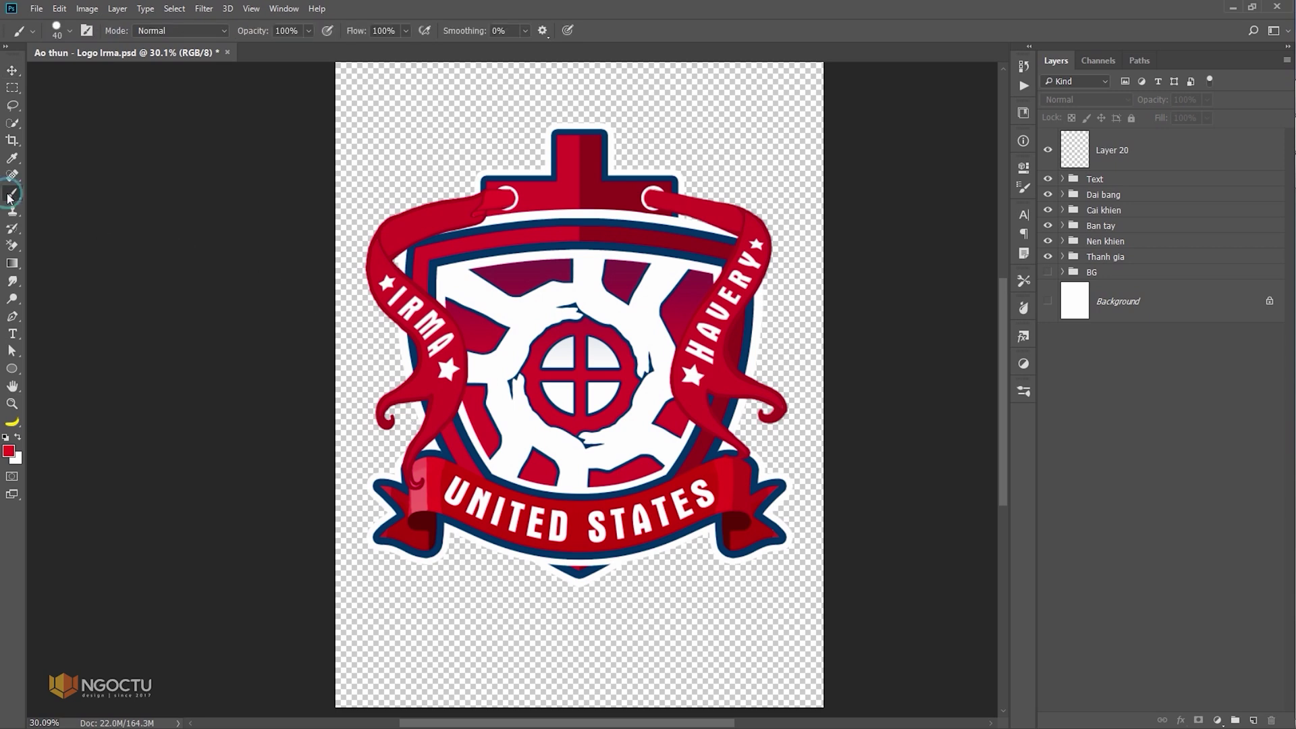
{"action": "left_click", "coordinate": [1107, 147]}
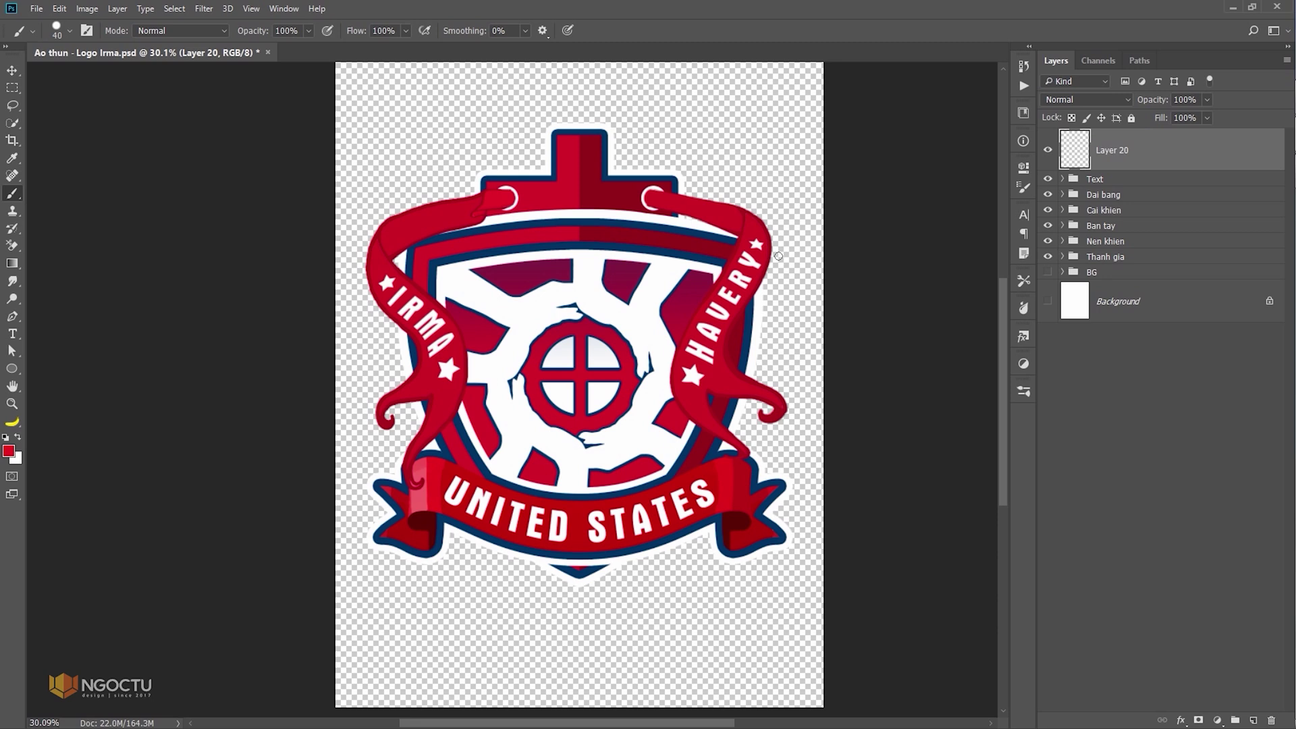
{"action": "key", "text": "Delete"}
{"action": "key", "text": "Delete"}
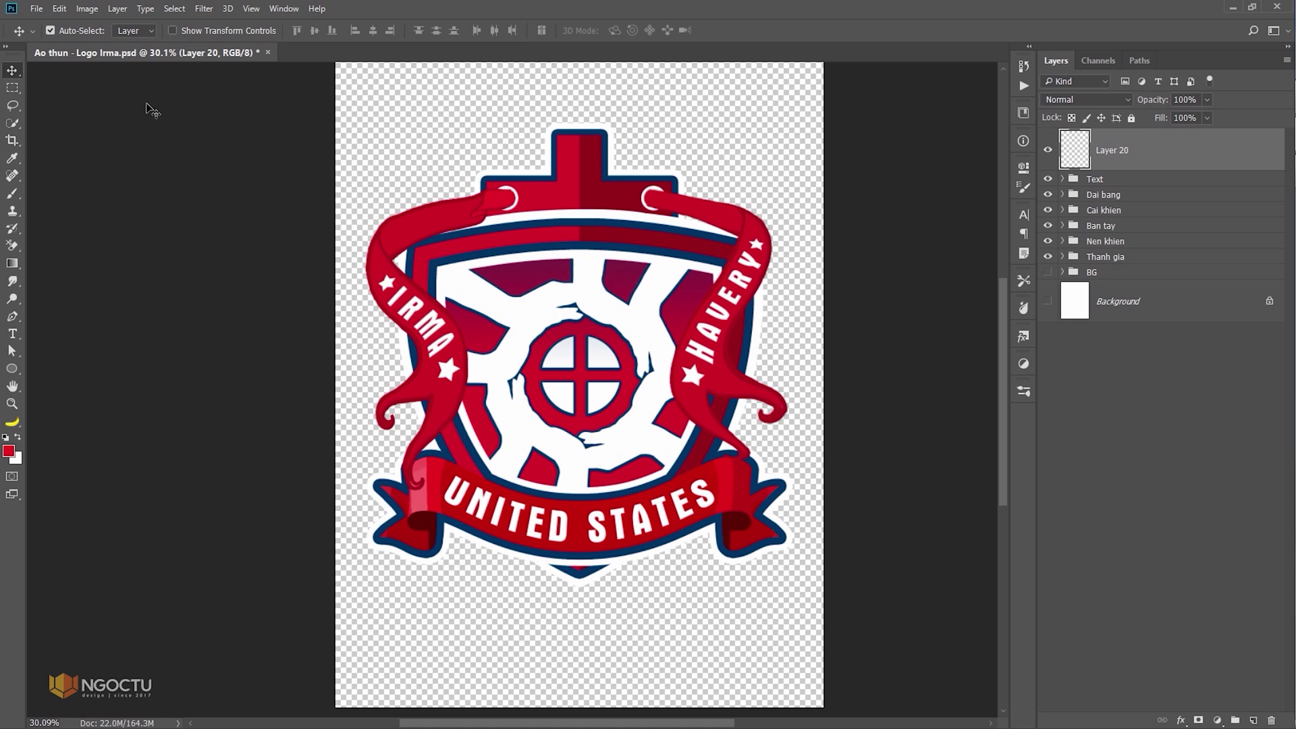
{"action": "left_click", "coordinate": [87, 9]}
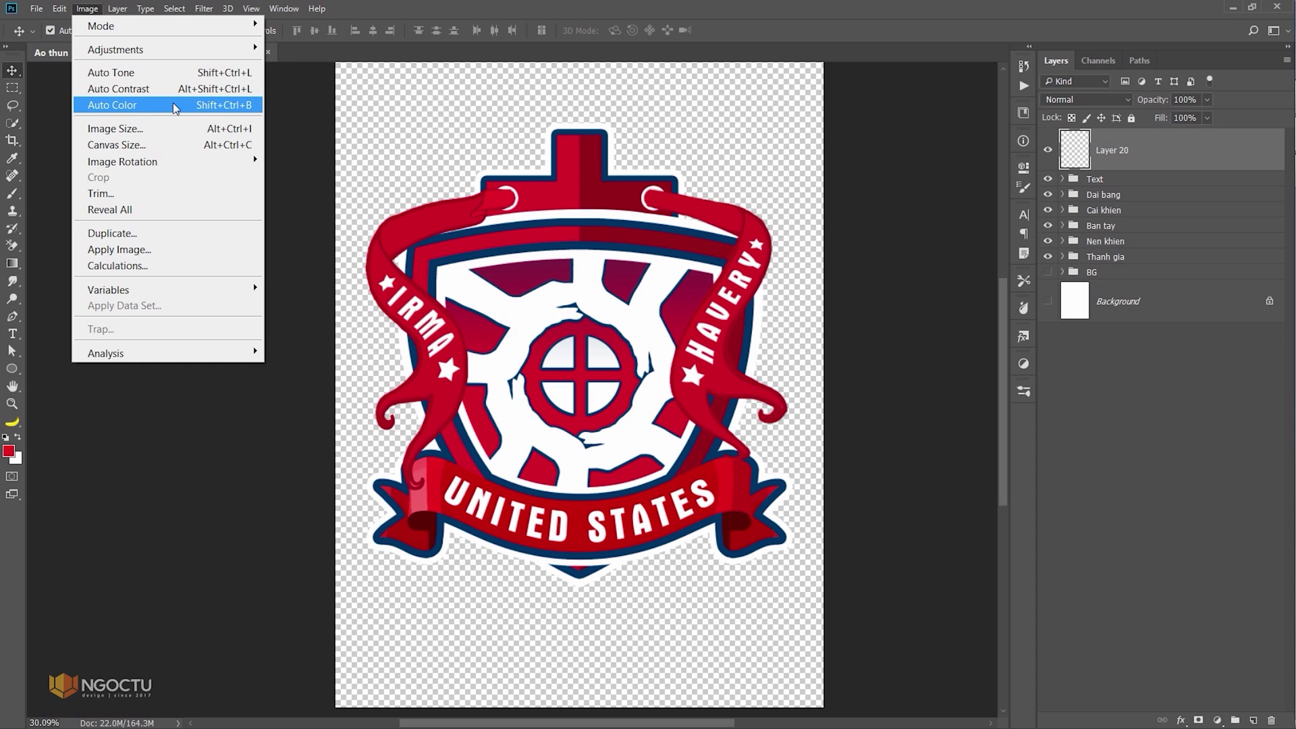
{"action": "left_click", "coordinate": [443, 7]}
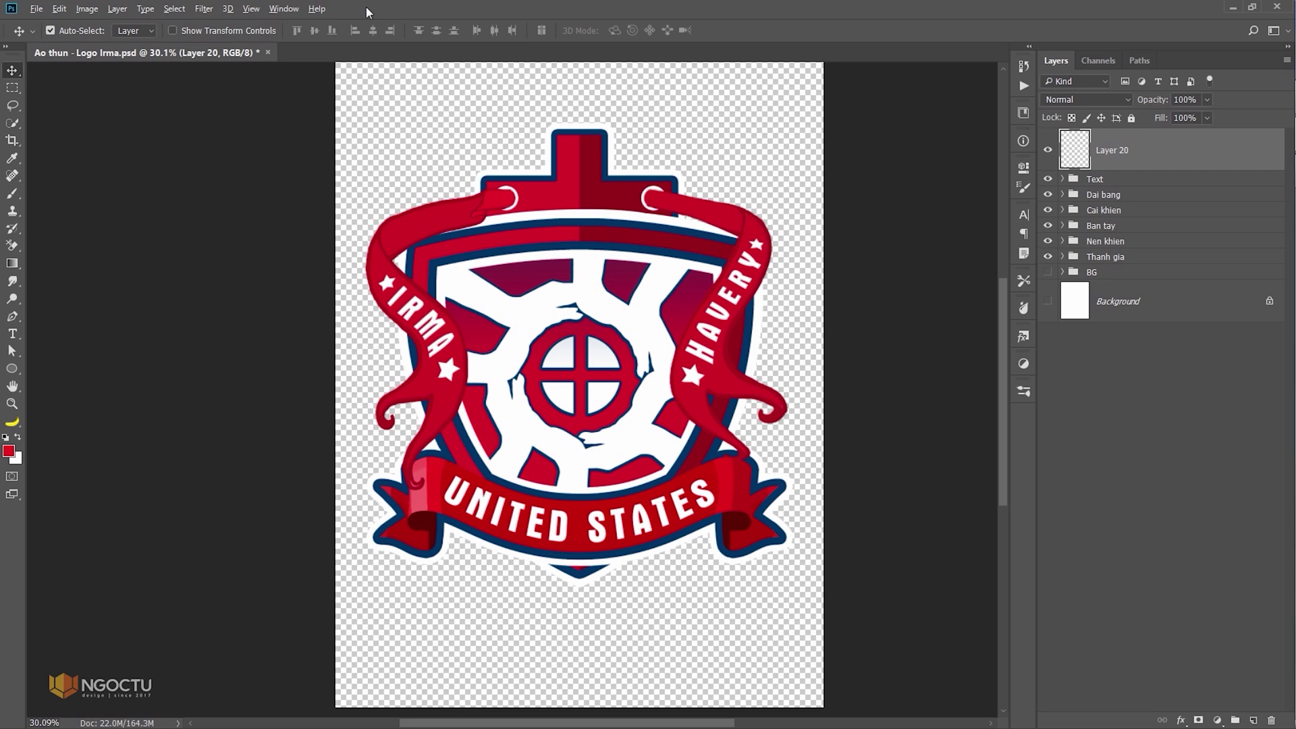
{"action": "key", "text": "ctrl"}
{"action": "key", "text": "alt+e"}
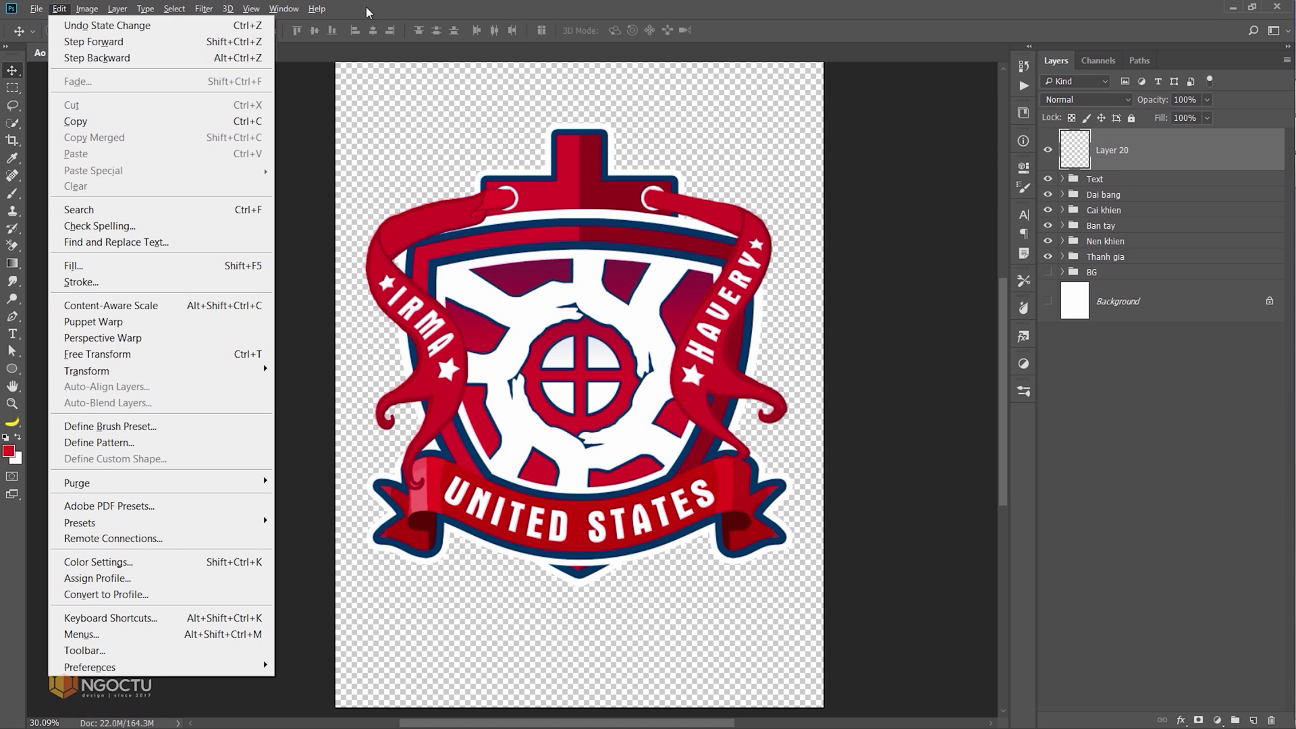
{"action": "key", "text": "Escape"}
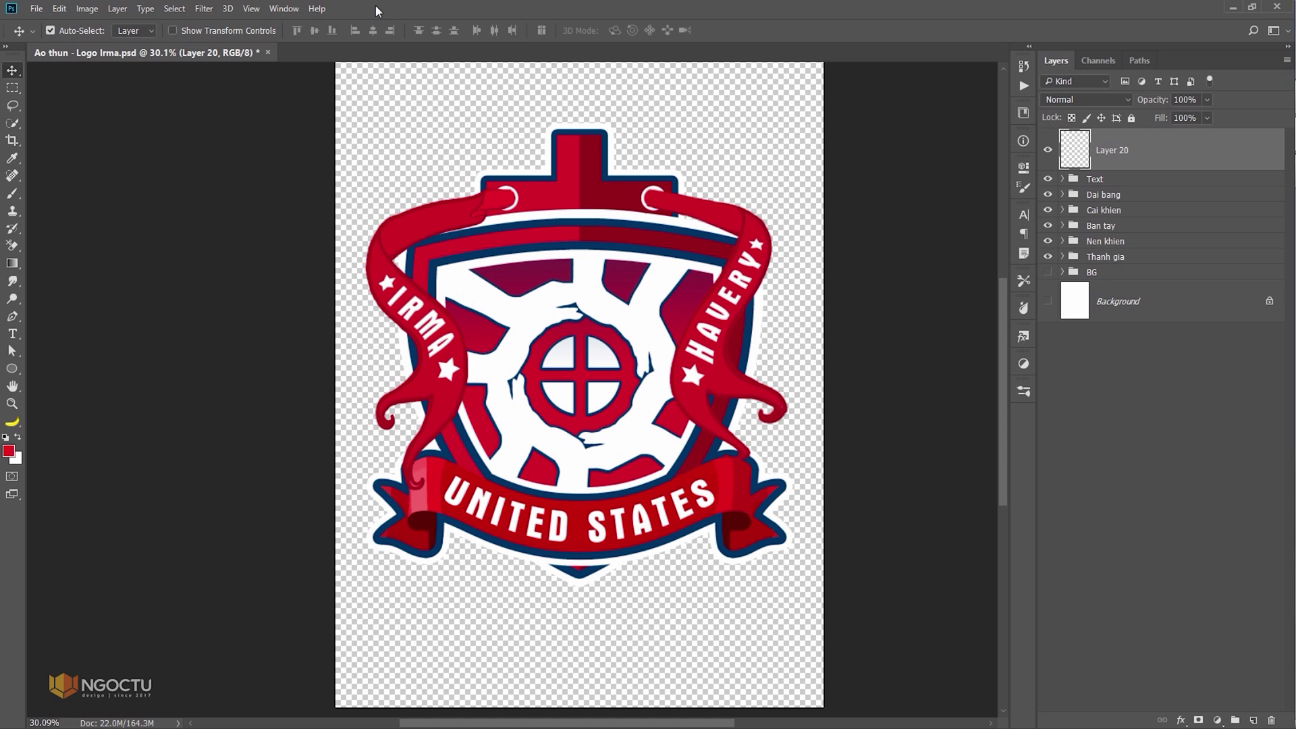
Stamp all visible layers into Layer 20, toggling its visibility to compare
{"action": "key", "text": "ctrl+alt+shift+e"}
{"action": "left_click", "coordinate": [1048, 149]}
{"action": "left_click", "coordinate": [1048, 149]}
Try clipping Layer 20 as a clipping mask onto the Text group
{"action": "key", "text": "ctrl"}
{"action": "key", "text": "ctrl+alt+g"}
{"action": "key", "text": "ctrl+alt+g"}
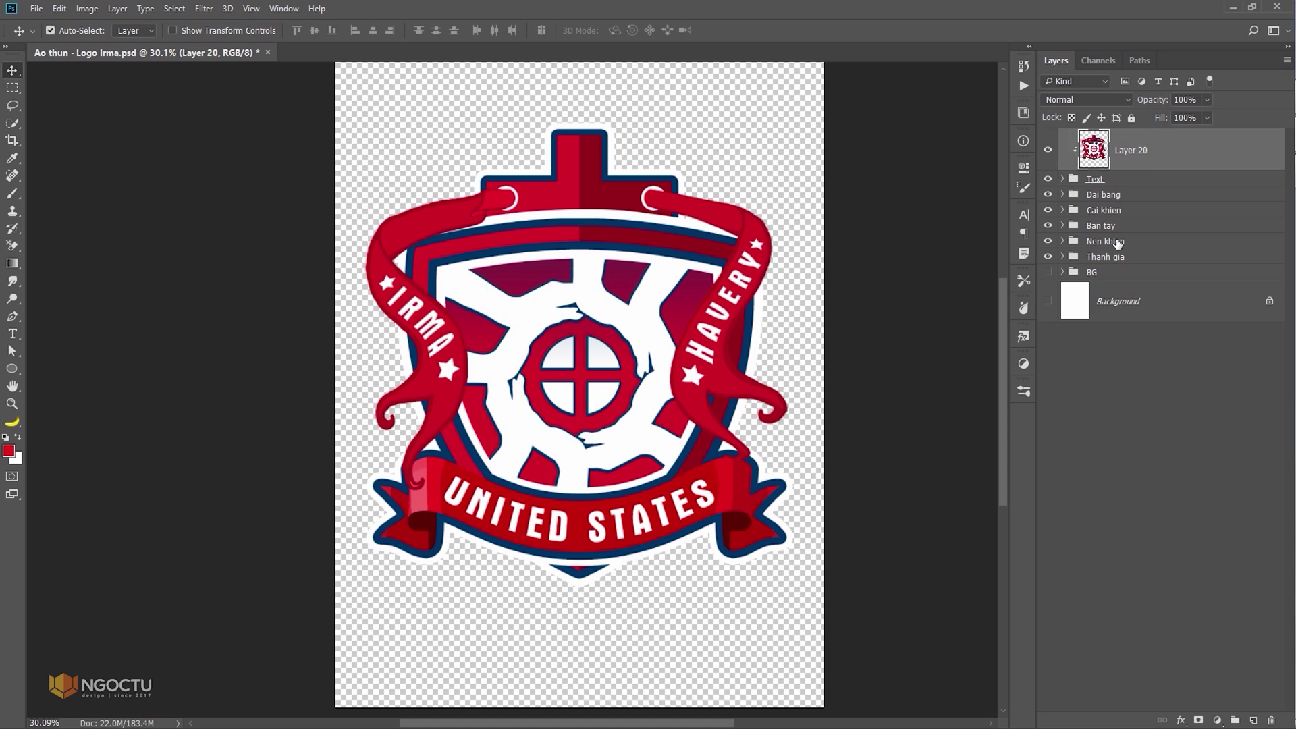
{"action": "key", "text": "ctrl+alt+g"}
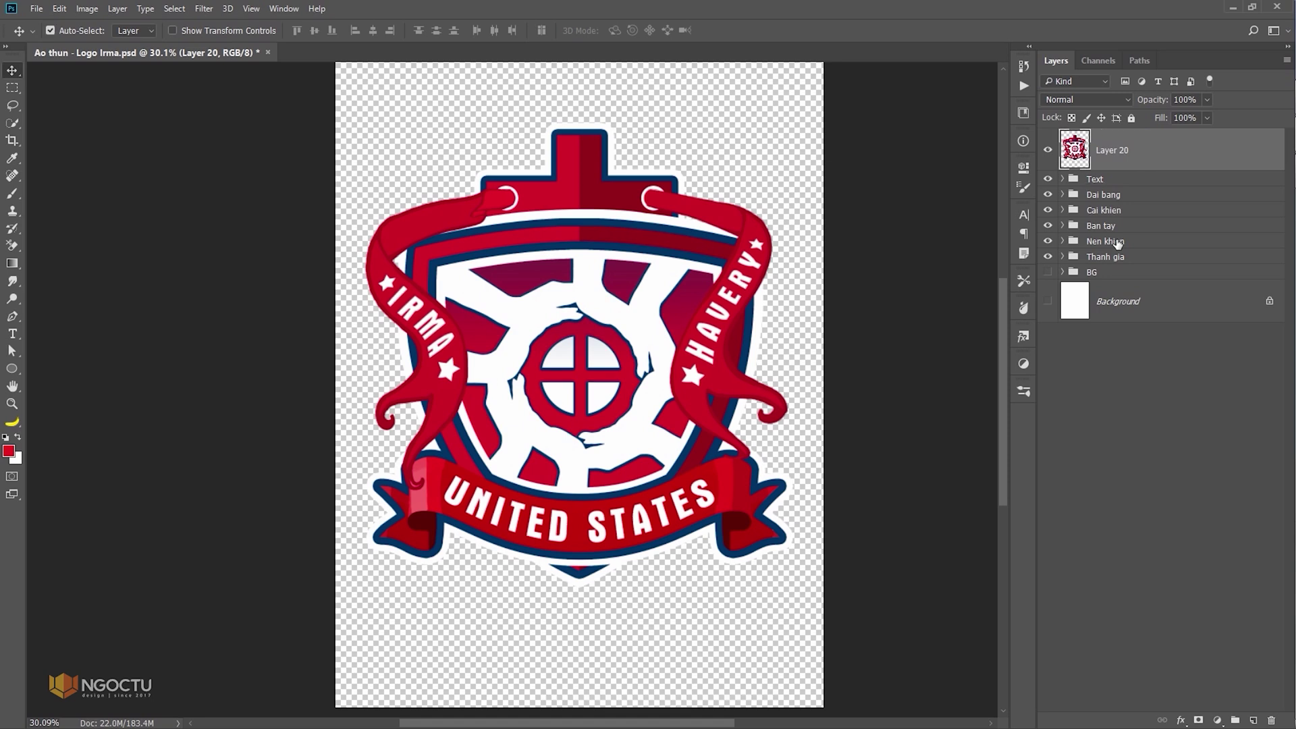